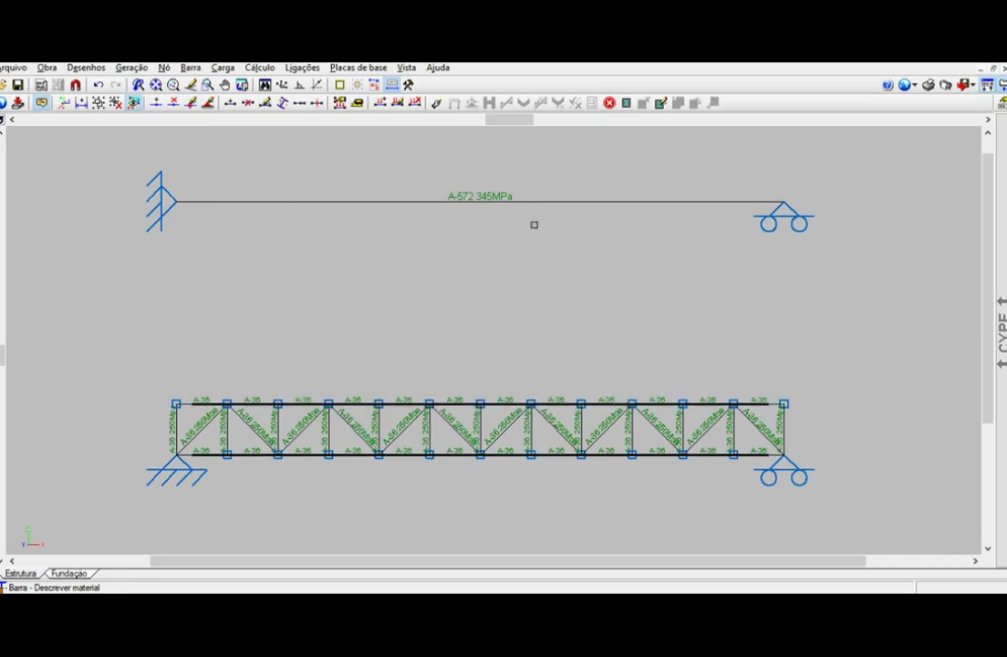
Display the profiles assigned to the bars of the beam, the truss and the lower rectangular frame.
{"action": "left_click", "coordinate": [223, 68]}
{"action": "mouse_move", "coordinate": [190, 67]}
{"action": "left_click", "coordinate": [230, 123]}
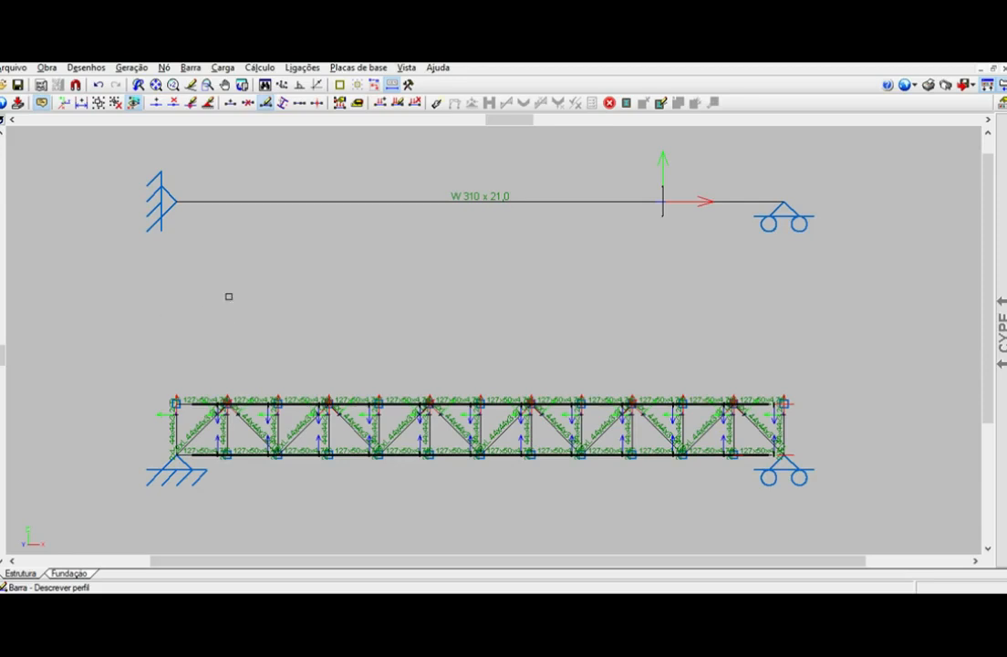
{"action": "middle_click_drag", "start_coordinate": [290, 298], "coordinate": [299, 301]}
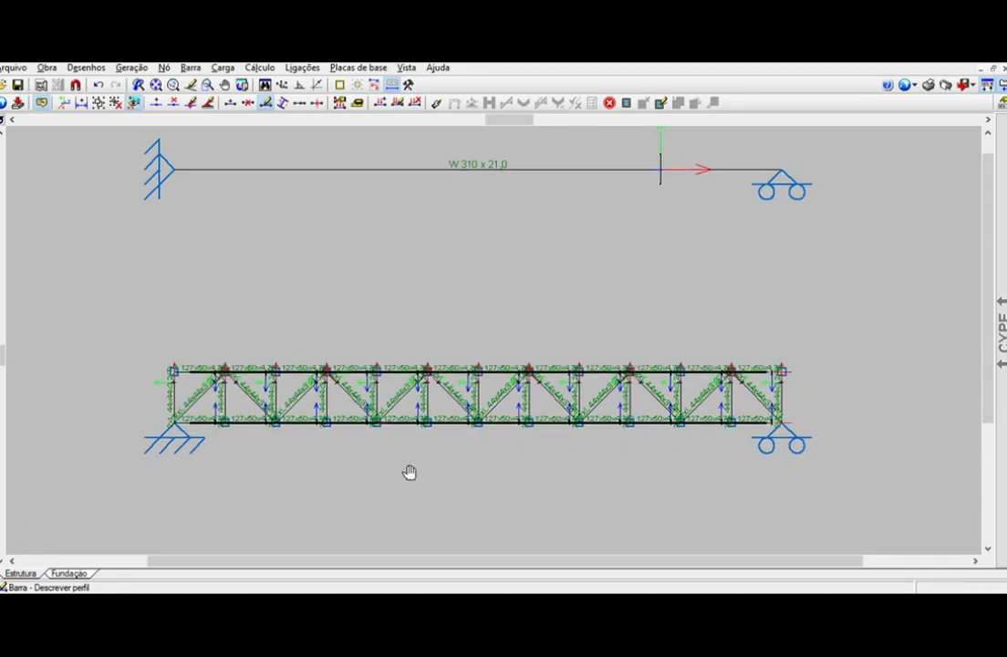
{"action": "middle_click_drag", "start_coordinate": [409, 473], "coordinate": [415, 274]}
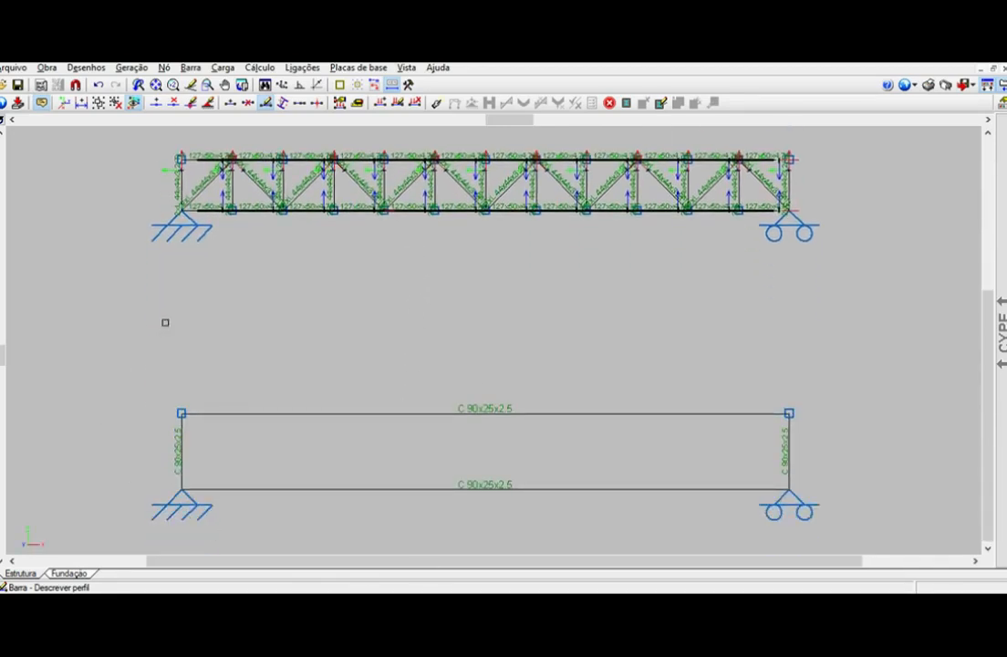
{"action": "left_click", "coordinate": [190, 68]}
{"action": "left_click", "coordinate": [202, 83]}
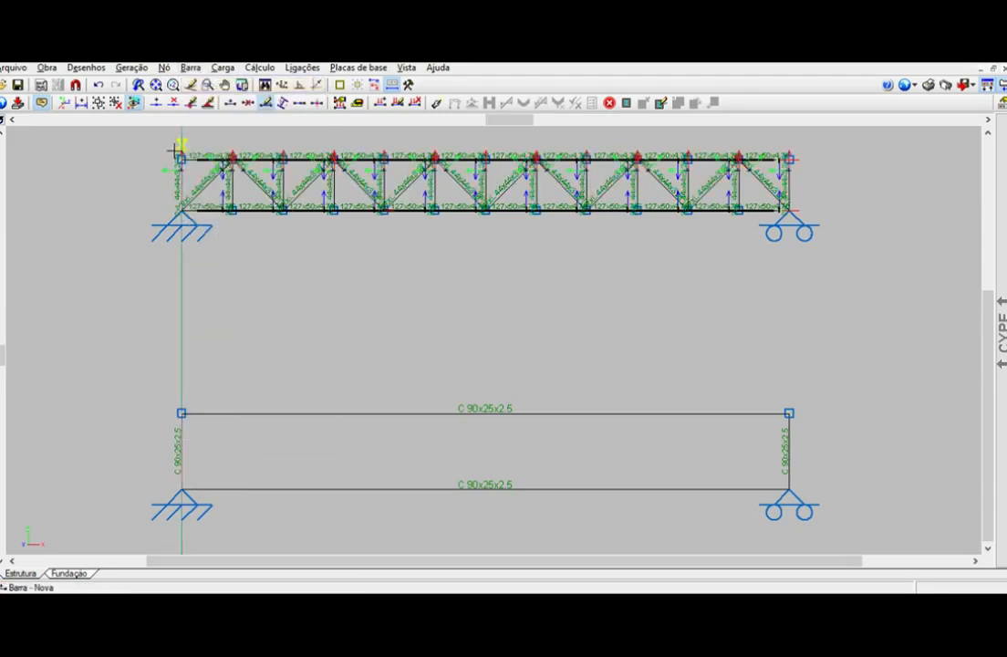
{"action": "left_click", "coordinate": [181, 160]}
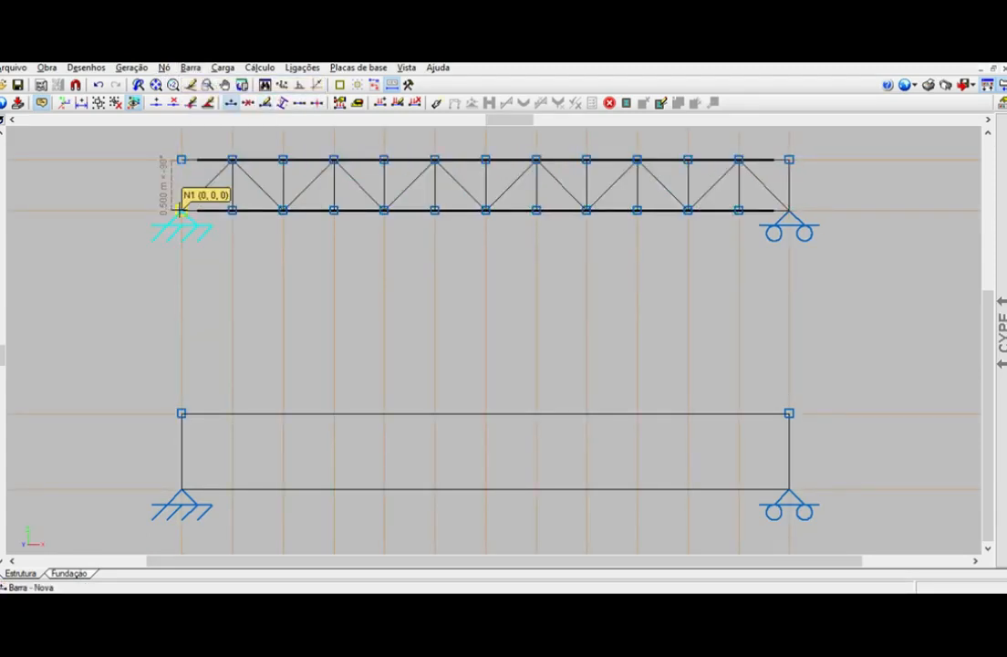
{"action": "left_click", "coordinate": [181, 211]}
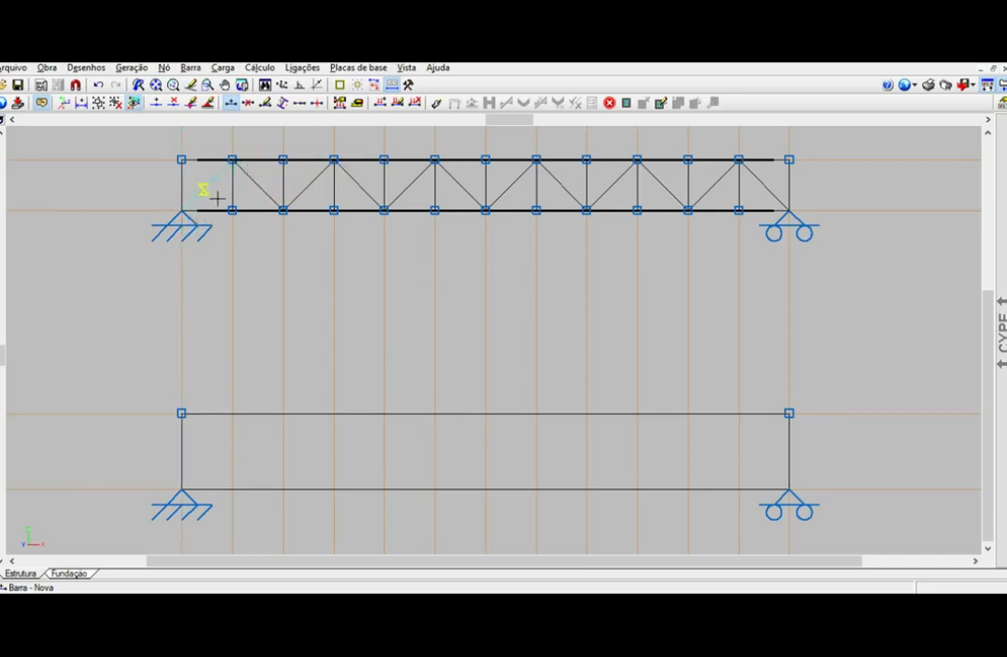
{"action": "left_click", "coordinate": [178, 488]}
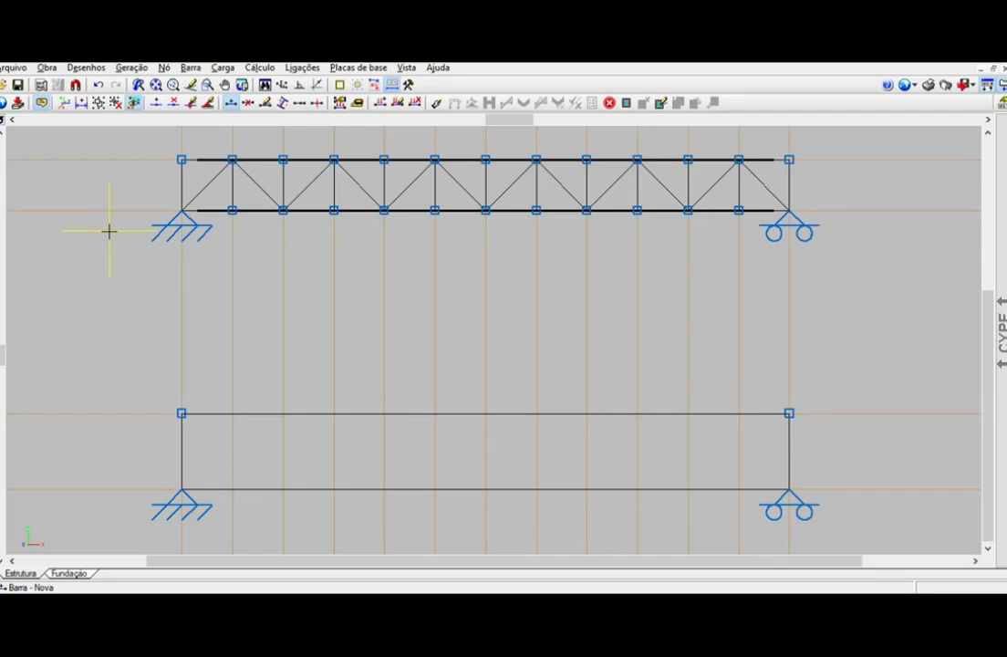
Generate nodes and bars along the lower frame's top chord between its end nodes, using 8 divisions.
{"action": "left_click", "coordinate": [131, 68]}
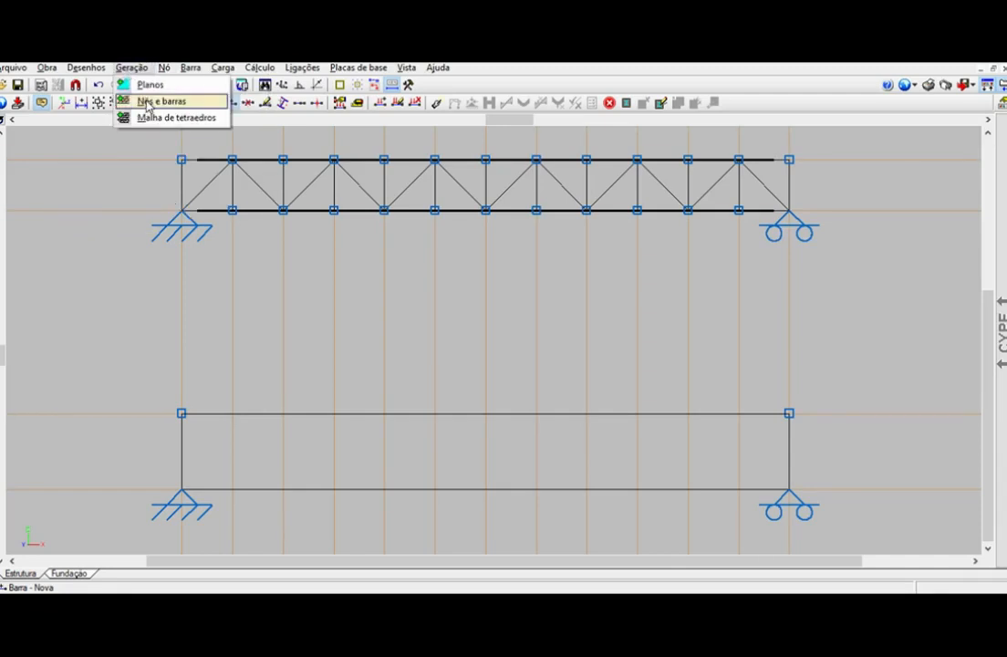
{"action": "left_click", "coordinate": [155, 101]}
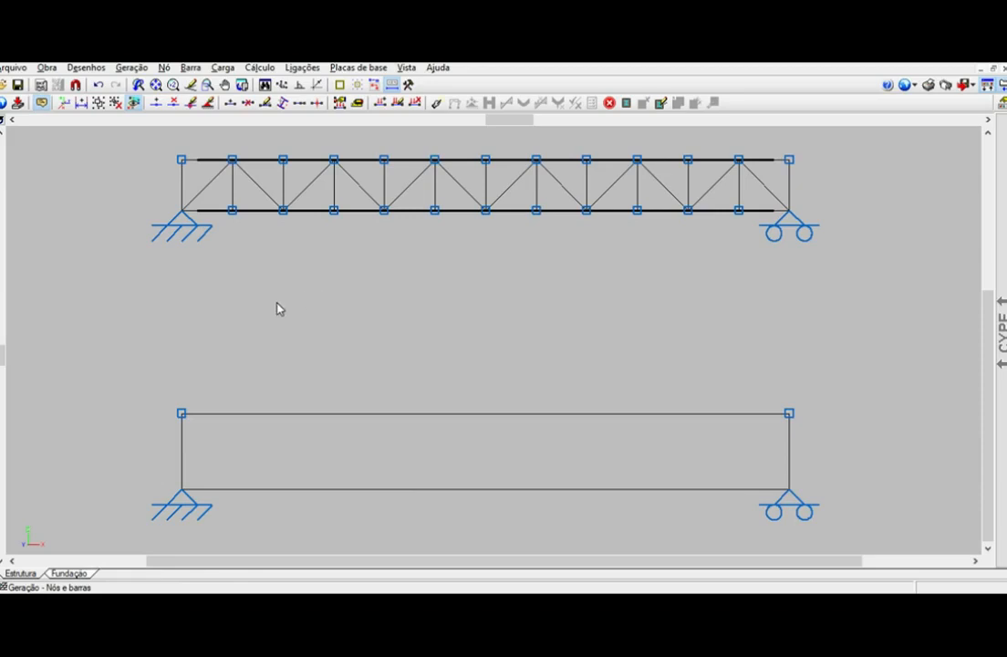
{"action": "left_click", "coordinate": [181, 413]}
{"action": "left_click", "coordinate": [789, 413]}
{"action": "type", "text": "8"}
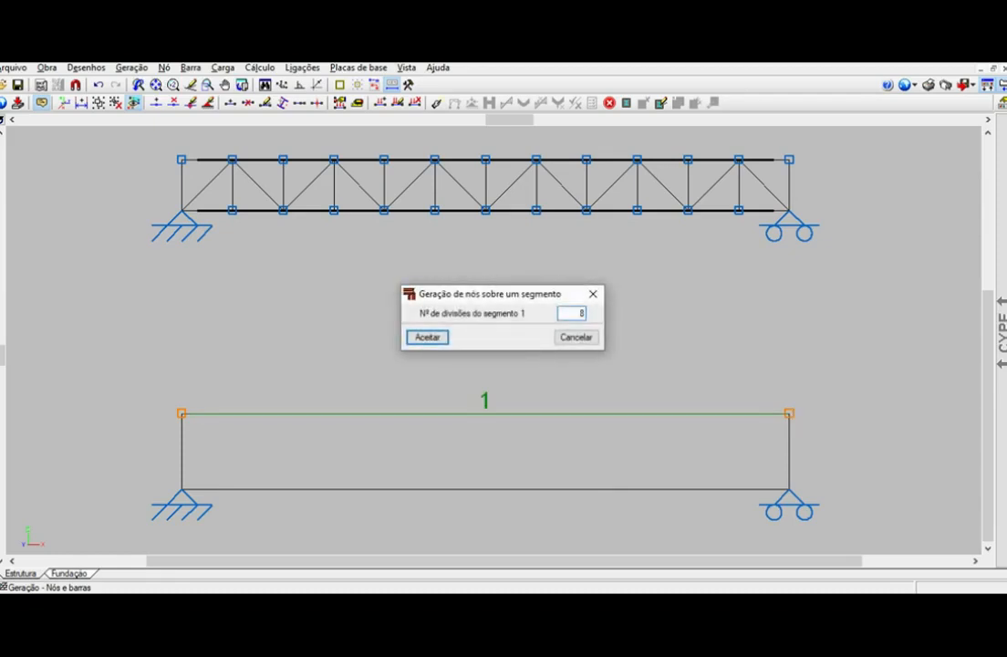
{"action": "key", "text": "Return"}
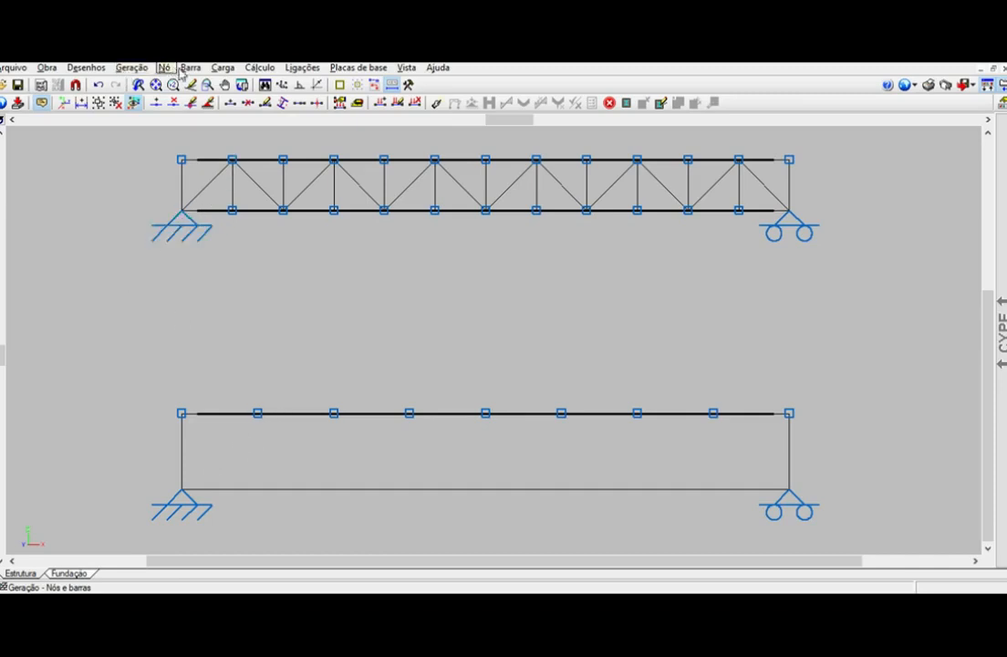
Draw three vertical bars in the lower frame, from the first three intermediate top-chord nodes at the pinned end to the bottom chord.
{"action": "left_click", "coordinate": [185, 69]}
{"action": "left_click", "coordinate": [205, 83]}
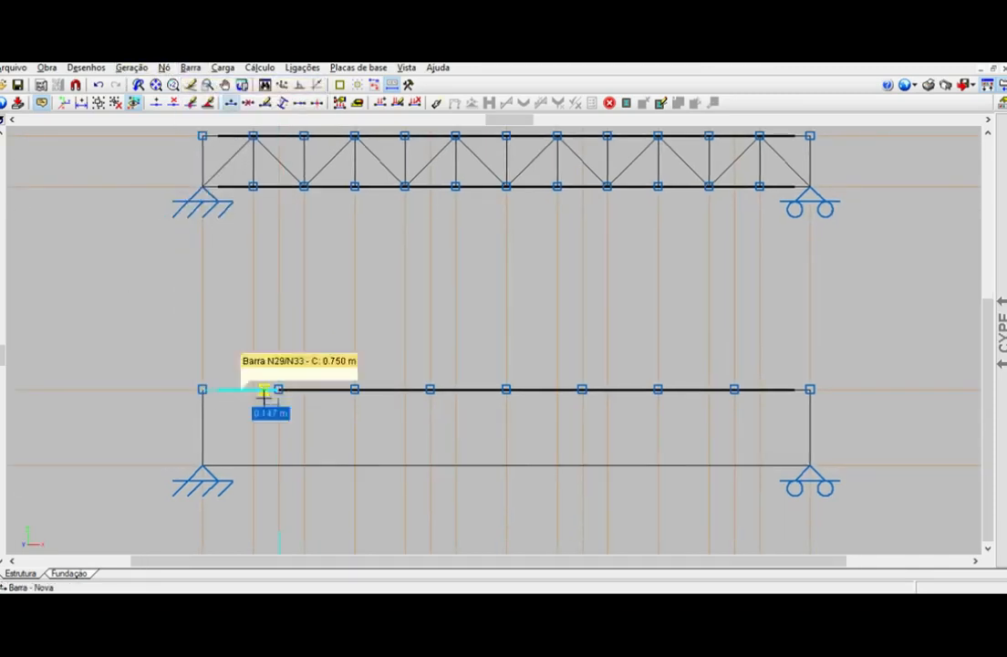
{"action": "left_click", "coordinate": [278, 389]}
{"action": "left_click", "coordinate": [279, 465]}
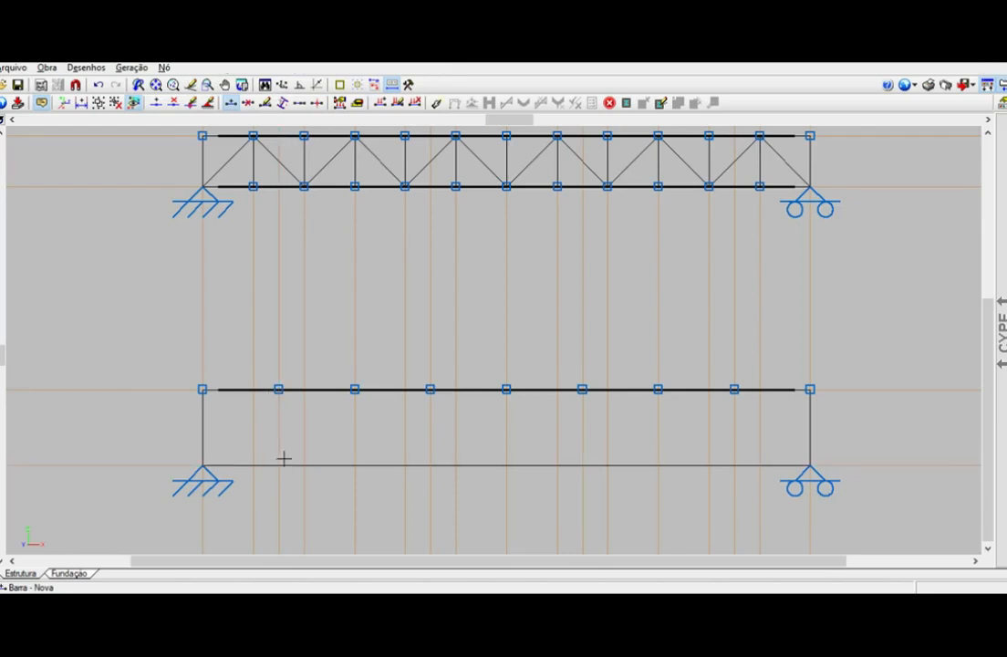
{"action": "left_click", "coordinate": [355, 389]}
{"action": "left_click", "coordinate": [354, 465]}
{"action": "left_click", "coordinate": [429, 388]}
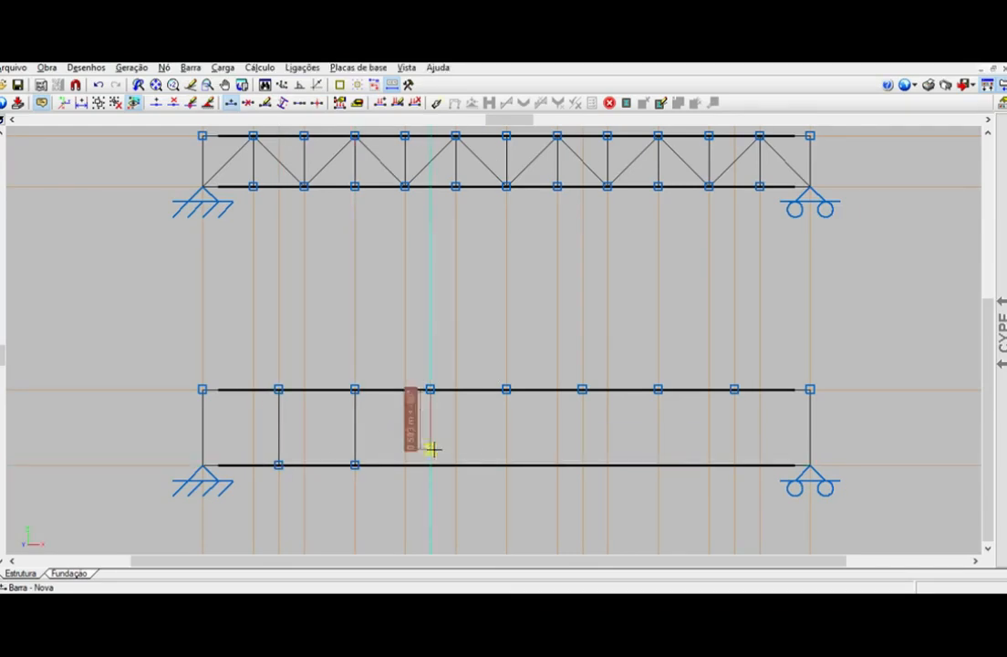
{"action": "left_click", "coordinate": [429, 465]}
Draw three vertical bars in the roller-end half of the lower frame, from the top-chord nodes to the bottom chord, leaving midspan without one.
{"action": "left_click", "coordinate": [734, 388]}
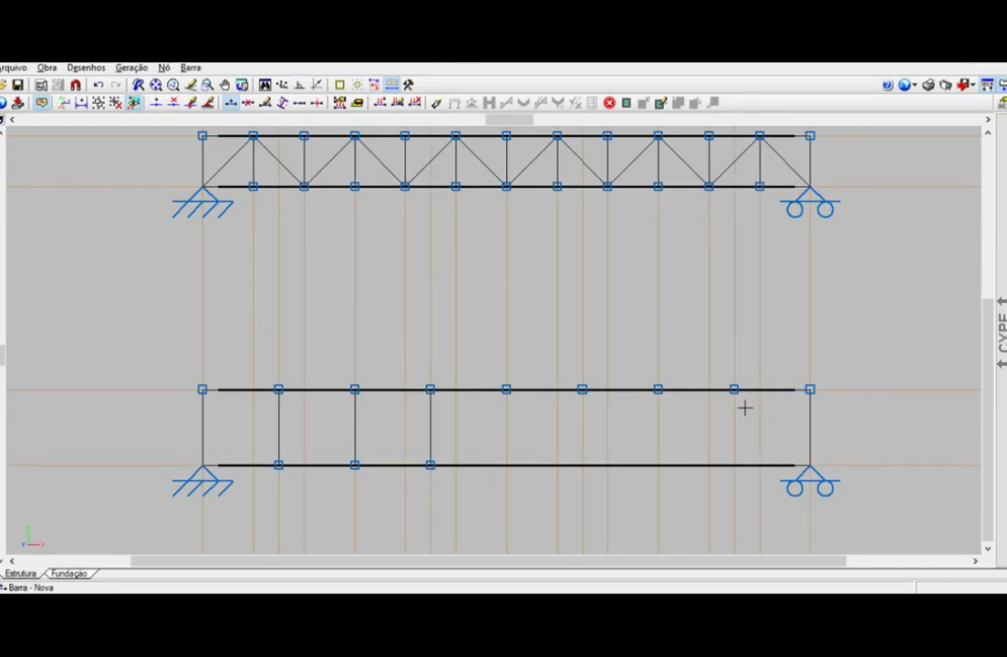
{"action": "left_click", "coordinate": [734, 465]}
{"action": "left_click", "coordinate": [659, 389]}
{"action": "left_click", "coordinate": [658, 465]}
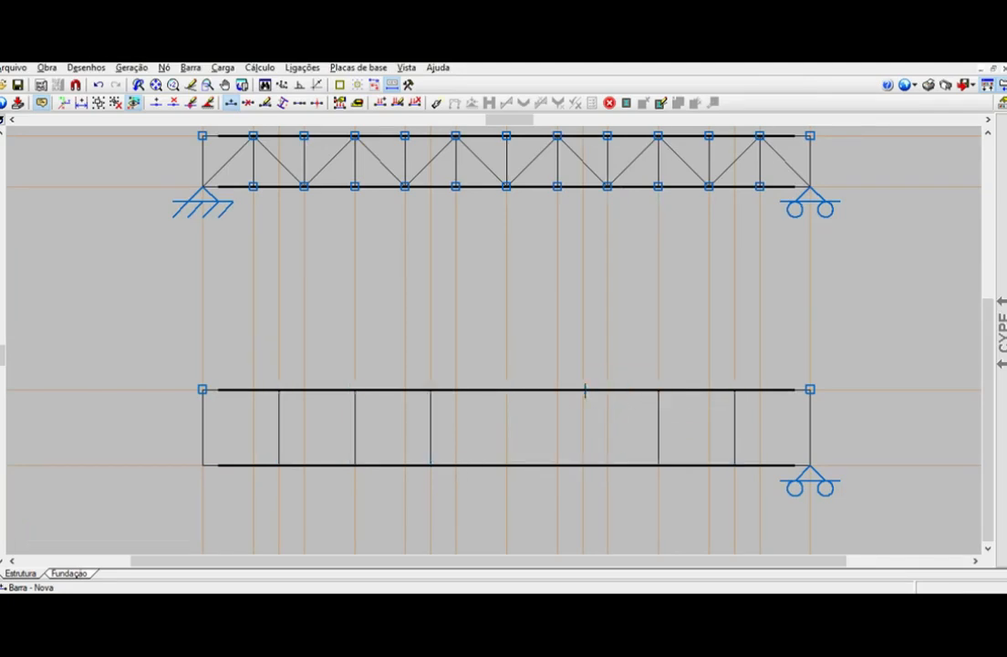
{"action": "left_click", "coordinate": [583, 390]}
{"action": "left_click", "coordinate": [582, 457]}
Examine how the diagonals and verticals are arranged in the upper truss.
{"action": "middle_click_drag", "start_coordinate": [234, 165], "coordinate": [223, 245]}
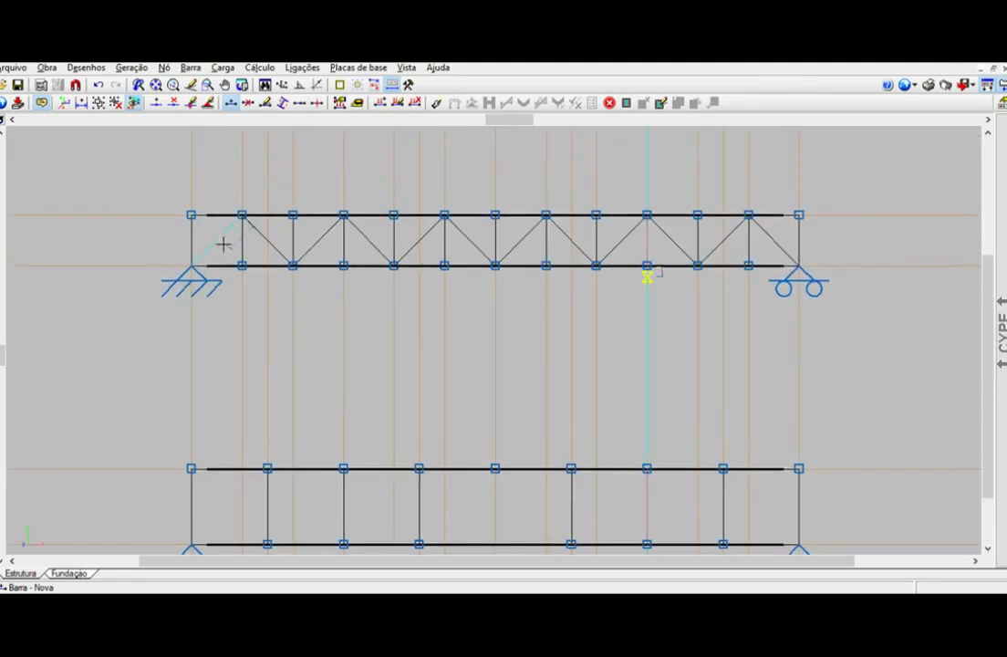
{"action": "scroll", "coordinate": [179, 263], "scroll_direction": "up", "scroll_amount": 1}
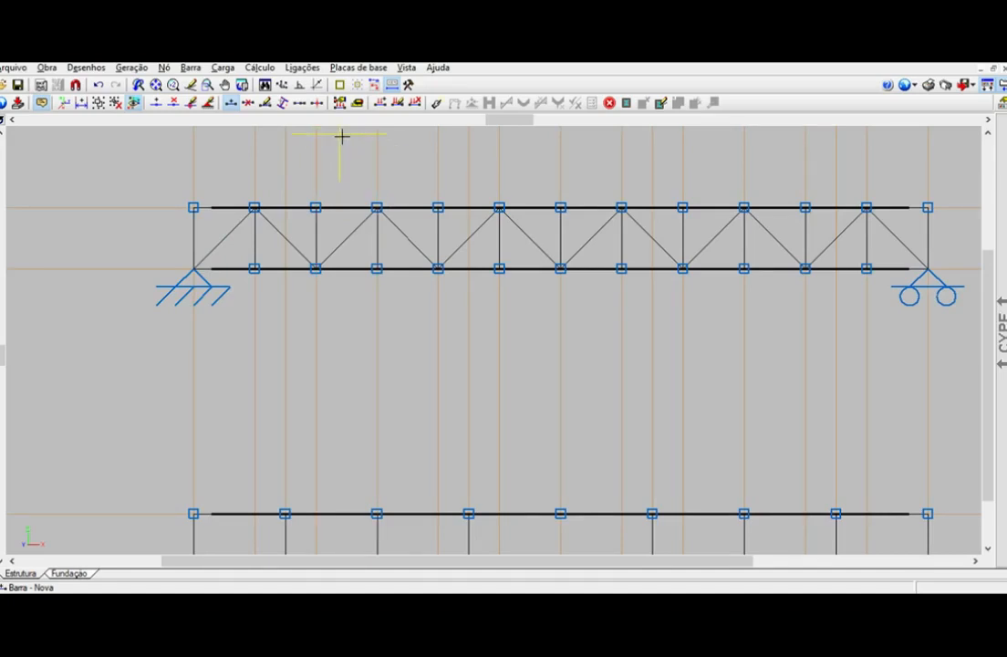
{"action": "left_click", "coordinate": [377, 207]}
{"action": "left_click", "coordinate": [437, 268]}
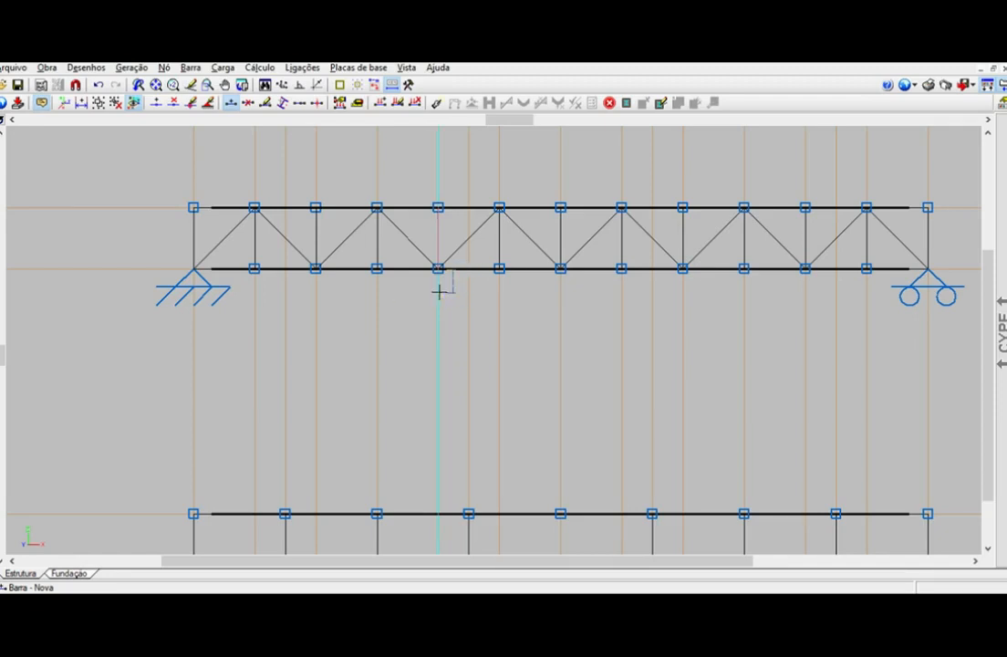
{"action": "middle_click_drag", "start_coordinate": [375, 311], "coordinate": [353, 300]}
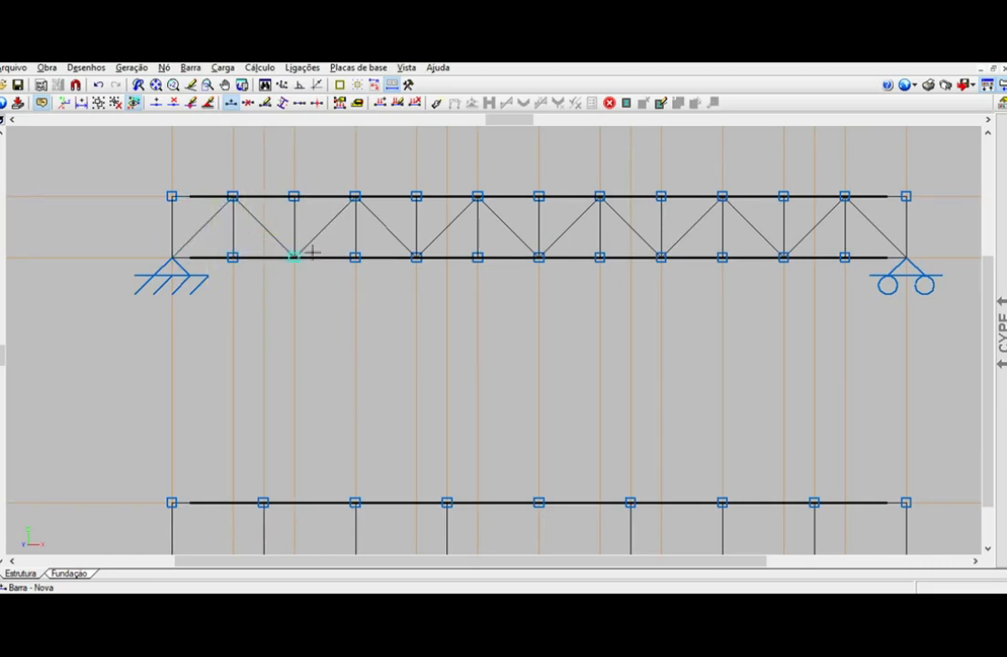
{"action": "middle_click_drag", "start_coordinate": [364, 262], "coordinate": [369, 285]}
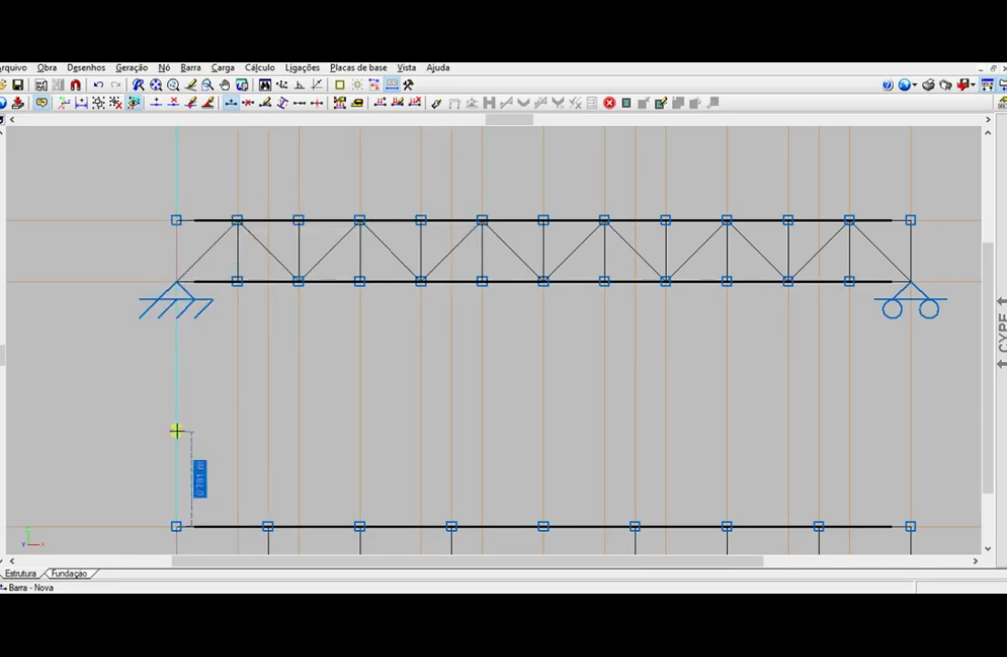
{"action": "middle_click_drag", "start_coordinate": [169, 407], "coordinate": [128, 386]}
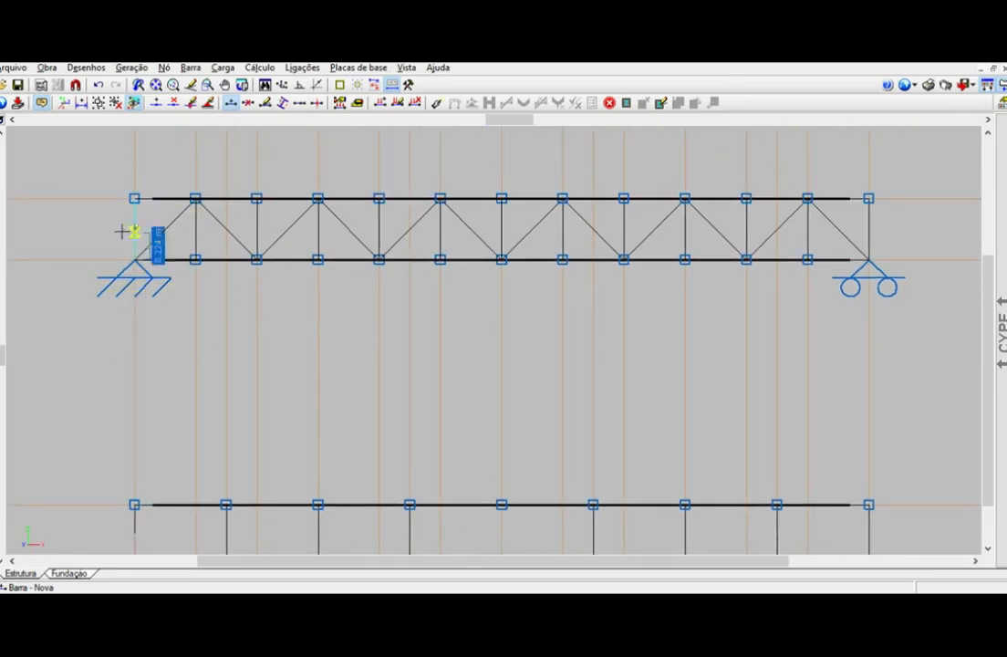
{"action": "middle_click_drag", "start_coordinate": [138, 198], "coordinate": [155, 224]}
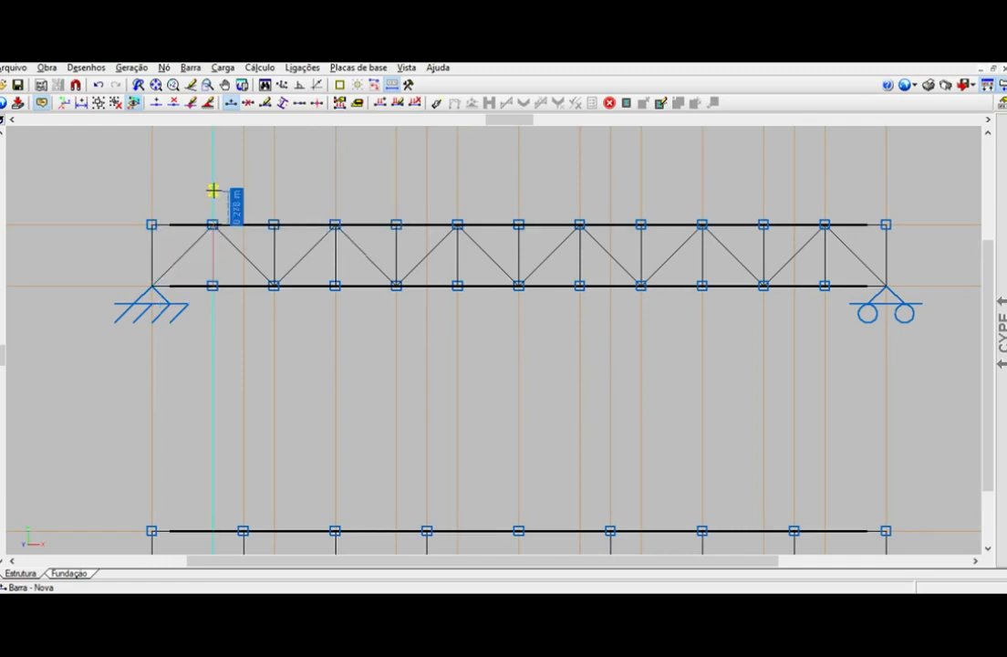
{"action": "middle_click_drag", "start_coordinate": [193, 199], "coordinate": [191, 171]}
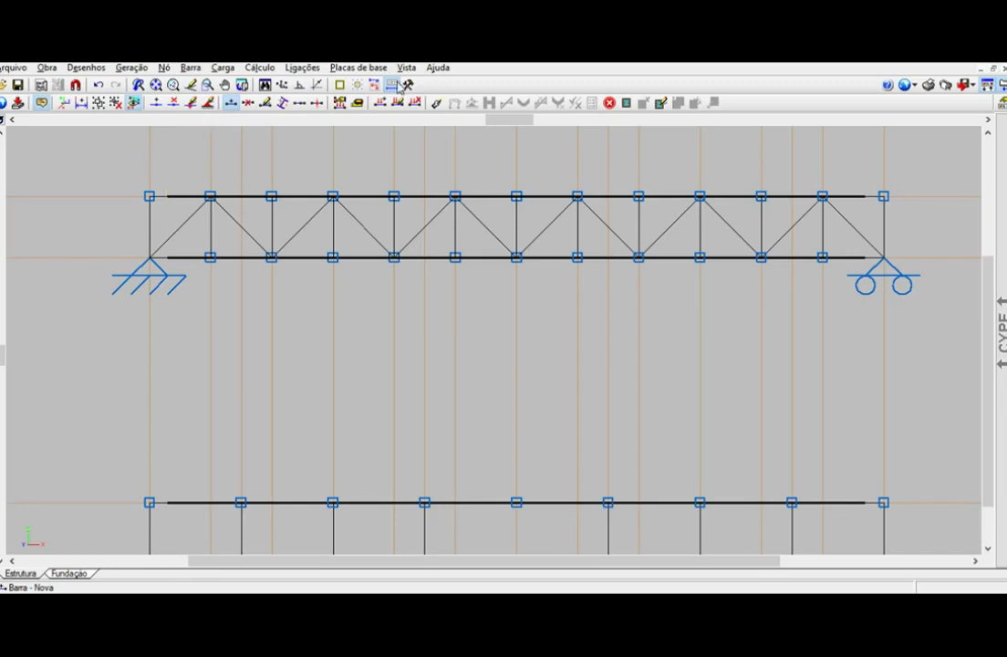
Draw diagonals in the first three panels at the pinned end of the lower truss, each descending toward midspan.
{"action": "scroll", "coordinate": [190, 154], "scroll_direction": "down", "scroll_amount": 1}
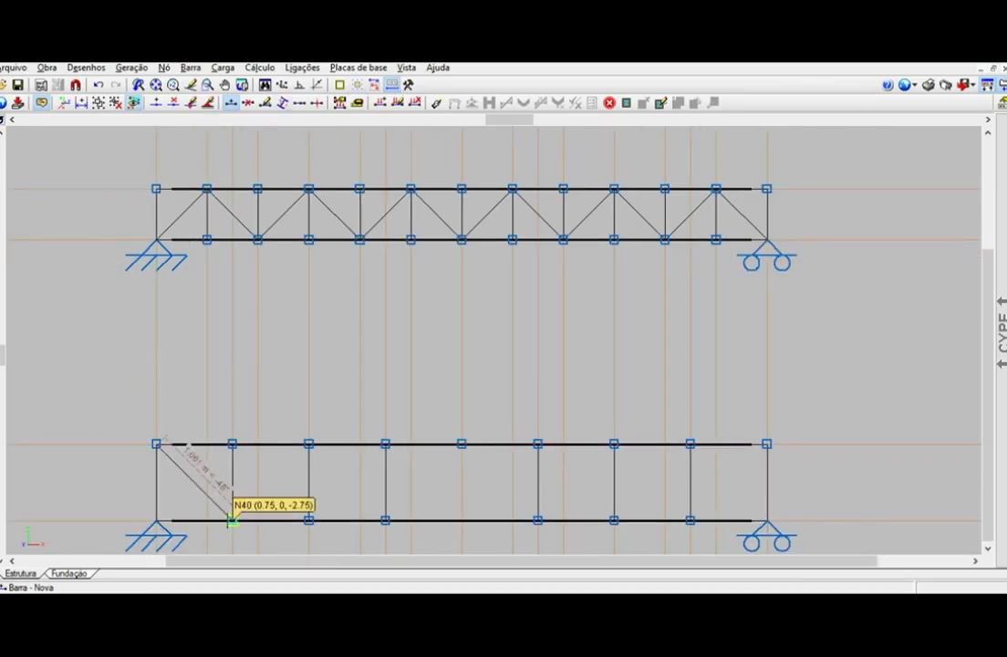
{"action": "left_click", "coordinate": [232, 519]}
{"action": "left_click", "coordinate": [308, 520]}
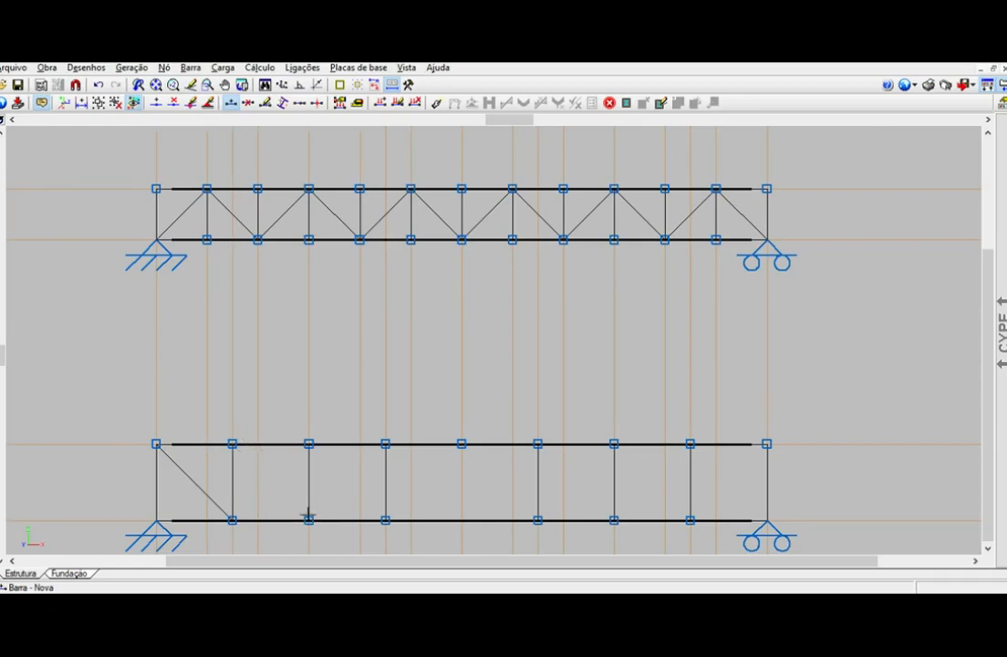
{"action": "left_click", "coordinate": [308, 443]}
{"action": "left_click", "coordinate": [385, 518]}
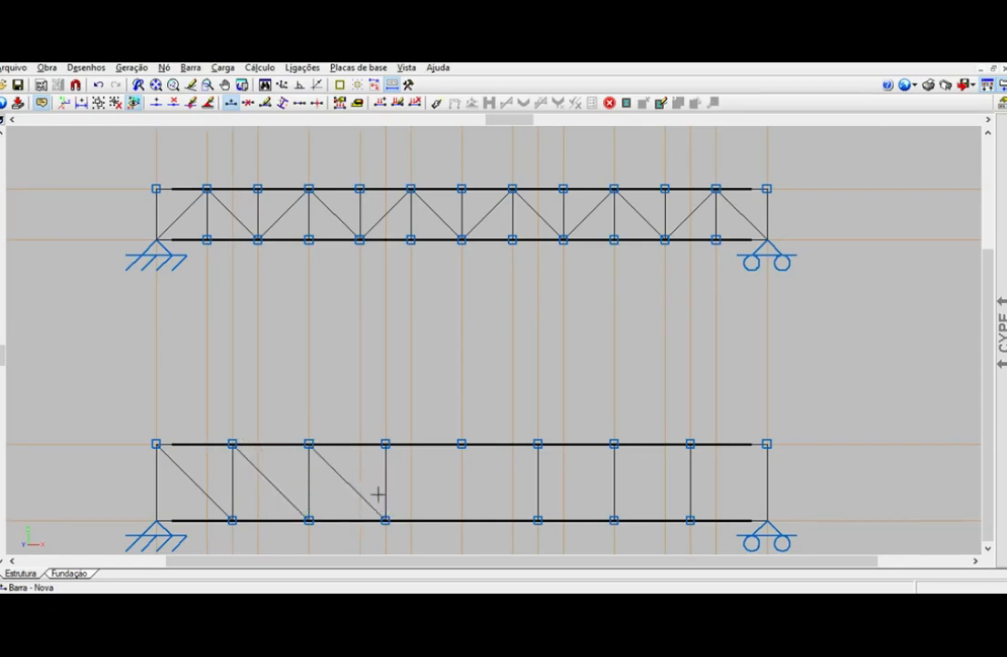
Draw mirrored diagonals in the three panels at the roller end of the lower truss, each descending toward midspan.
{"action": "middle_click_drag", "start_coordinate": [365, 442], "coordinate": [348, 312]}
{"action": "left_click", "coordinate": [748, 315]}
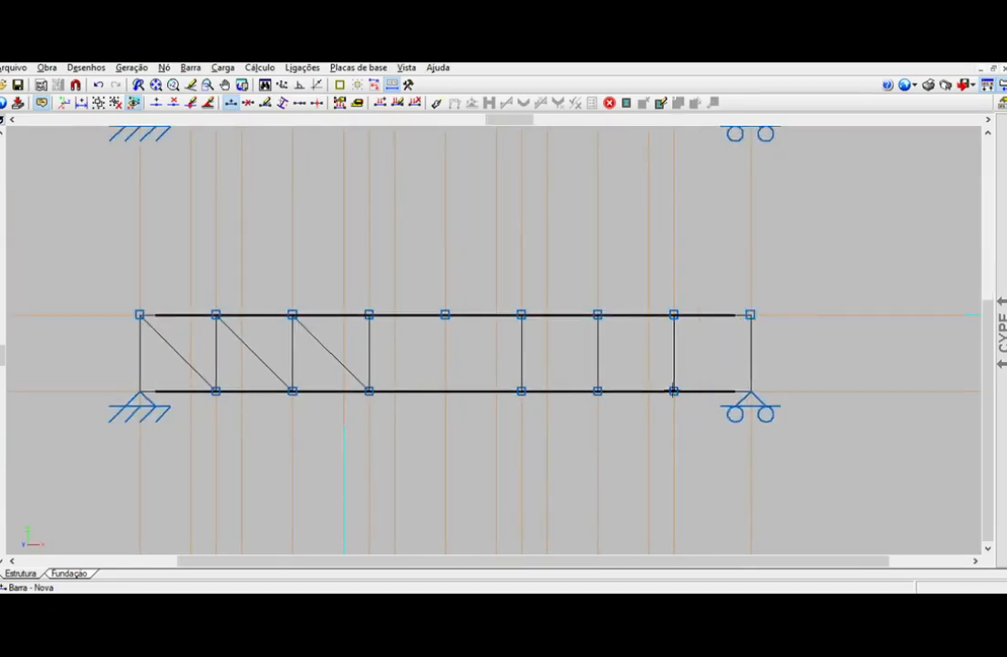
{"action": "left_click", "coordinate": [673, 390]}
{"action": "left_click", "coordinate": [673, 315]}
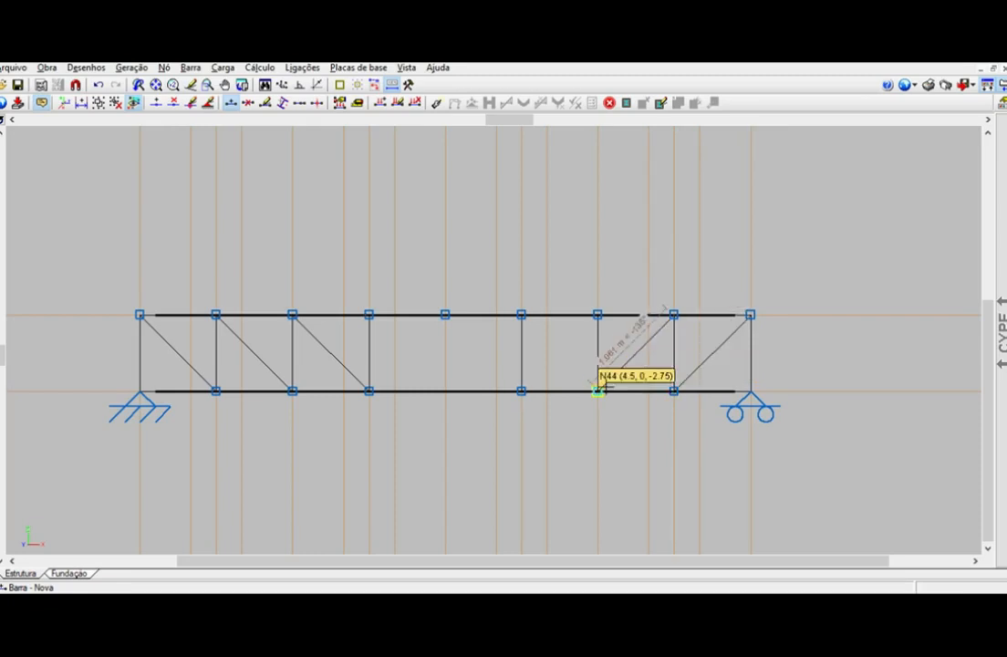
{"action": "left_click", "coordinate": [598, 390]}
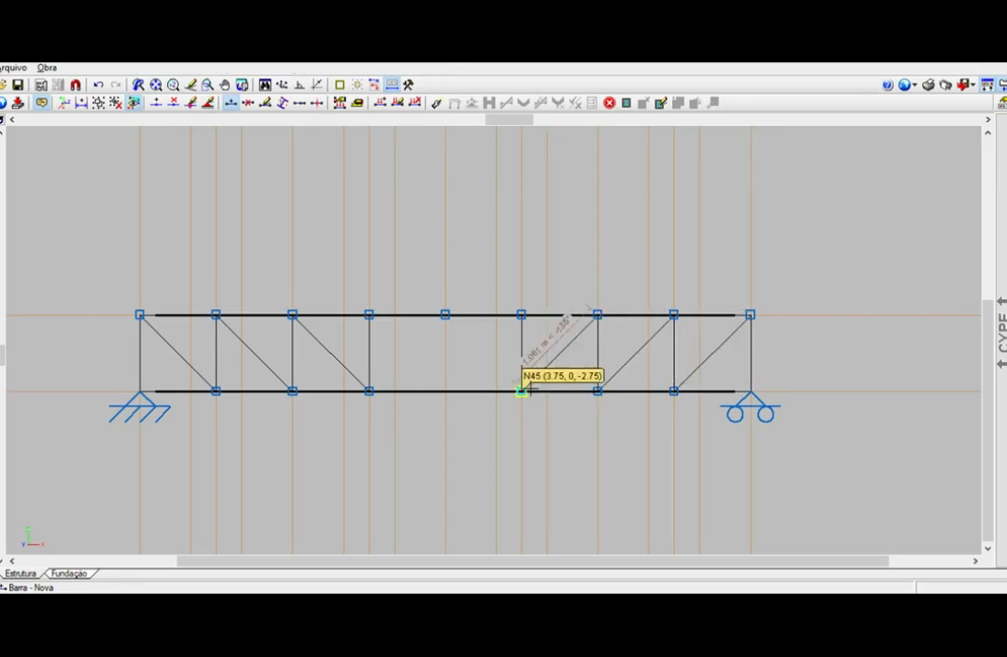
{"action": "left_click", "coordinate": [520, 390]}
Draw two central diagonals from the midspan top-chord node down to the neighbouring bottom-chord nodes on either side.
{"action": "scroll", "coordinate": [447, 281], "scroll_direction": "up", "scroll_amount": 1}
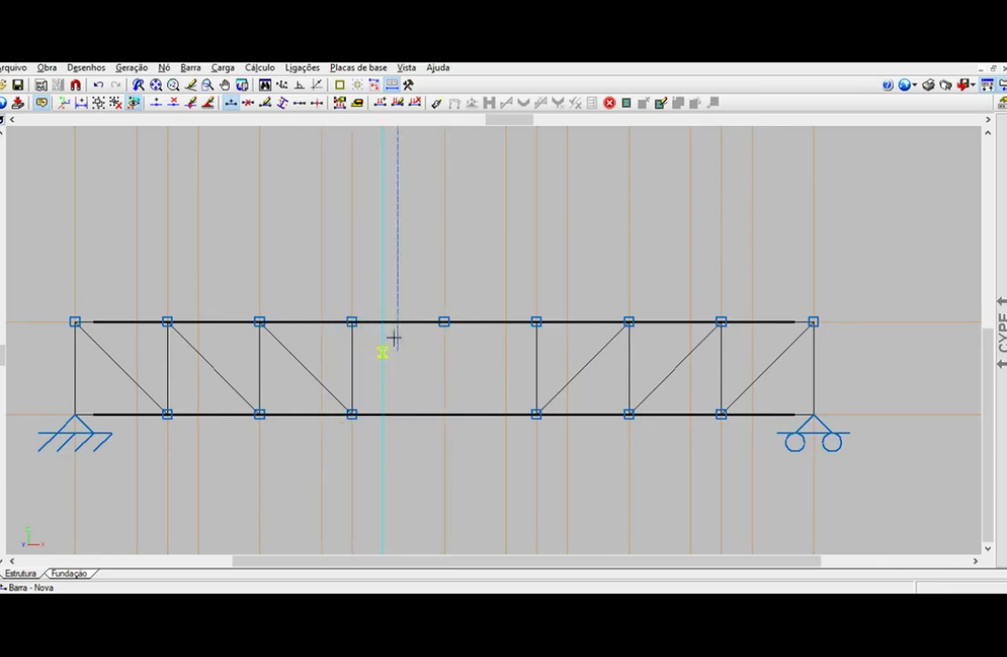
{"action": "scroll", "coordinate": [485, 333], "scroll_direction": "up", "scroll_amount": 2}
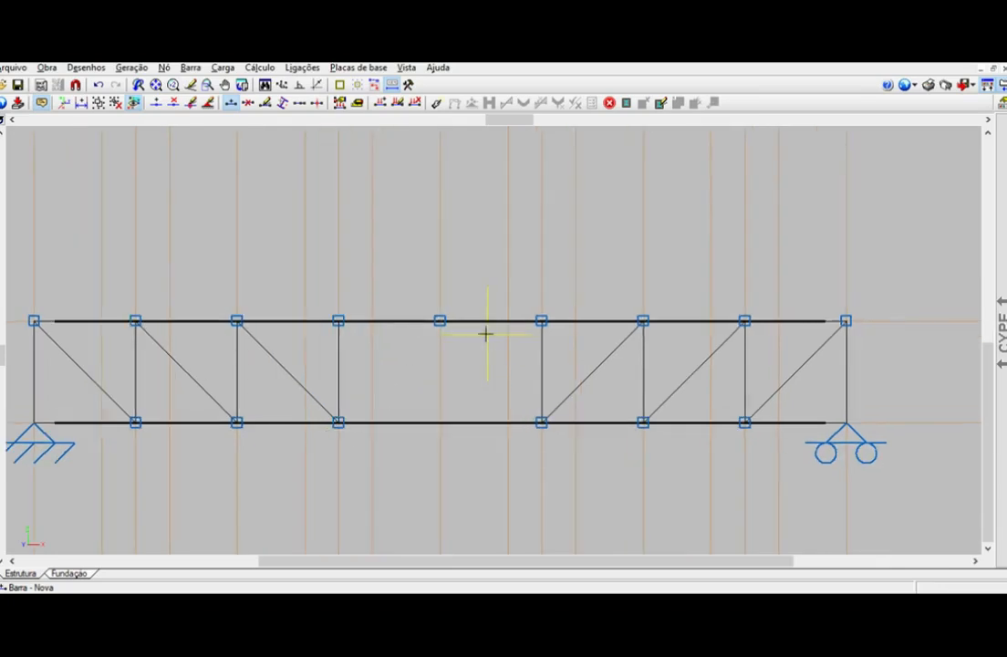
{"action": "left_click", "coordinate": [324, 430]}
{"action": "left_click", "coordinate": [435, 318]}
{"action": "left_click", "coordinate": [547, 430]}
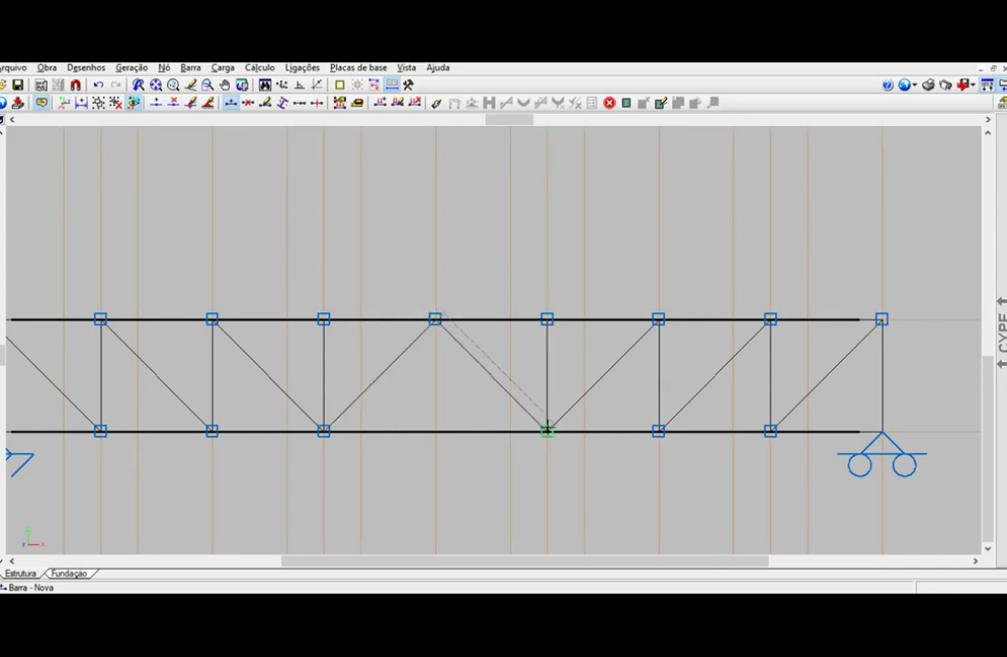
{"action": "right_click", "coordinate": [434, 452]}
{"action": "middle_click_drag", "start_coordinate": [305, 287], "coordinate": [331, 288]}
{"action": "scroll", "coordinate": [331, 287], "scroll_direction": "down", "scroll_amount": 1}
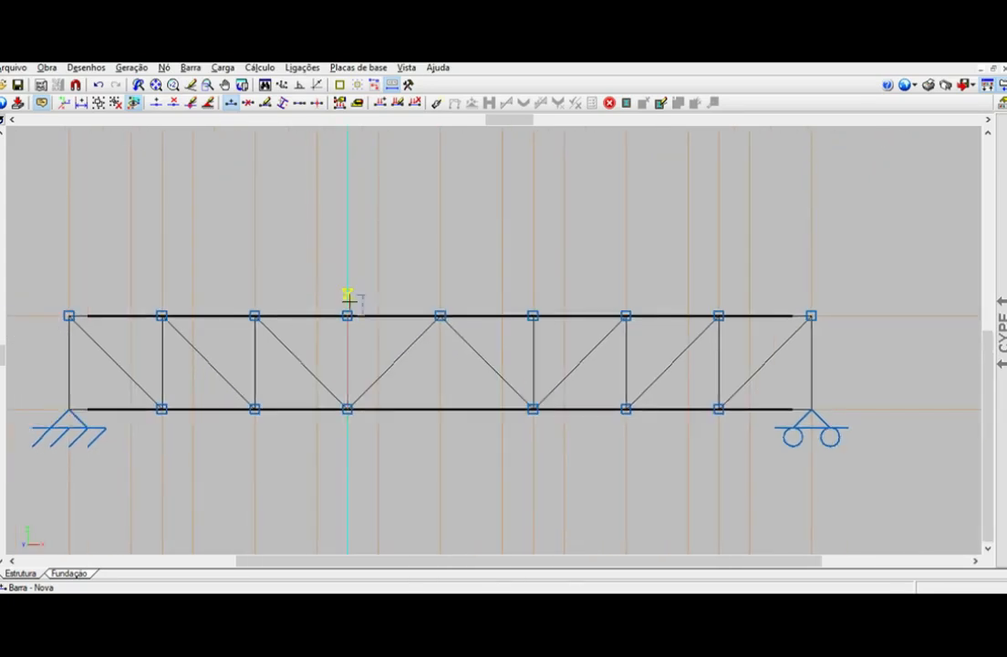
{"action": "scroll", "coordinate": [348, 295], "scroll_direction": "up", "scroll_amount": 1}
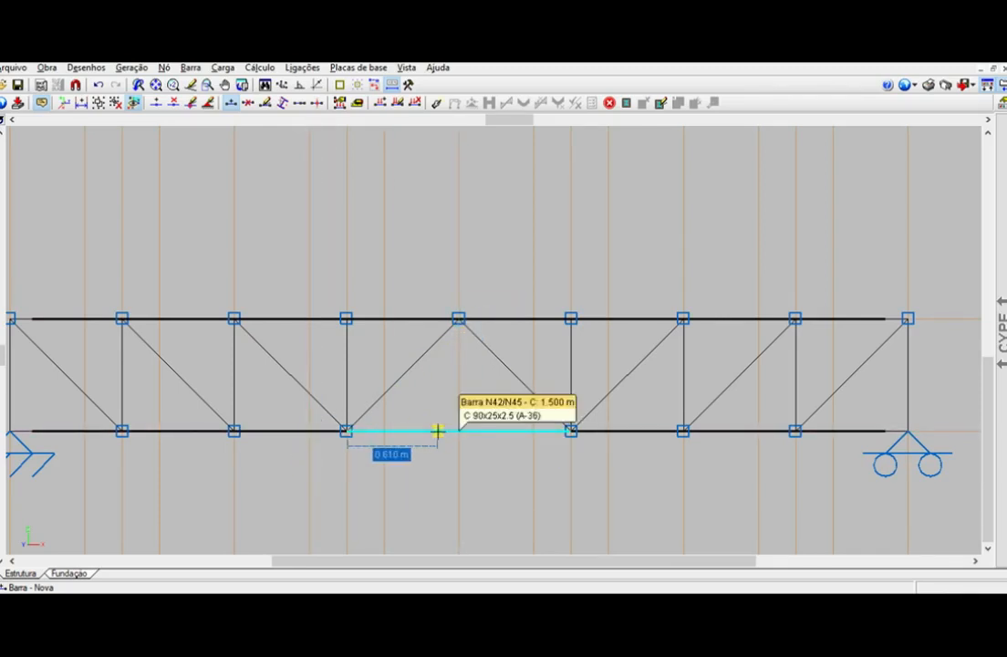
Group all the lower truss's diagonals and intermediate verticals together with its end verticals.
{"action": "scroll", "coordinate": [403, 343], "scroll_direction": "down", "scroll_amount": 2}
{"action": "scroll", "coordinate": [375, 439], "scroll_direction": "up", "scroll_amount": 1}
{"action": "left_click", "coordinate": [189, 67]}
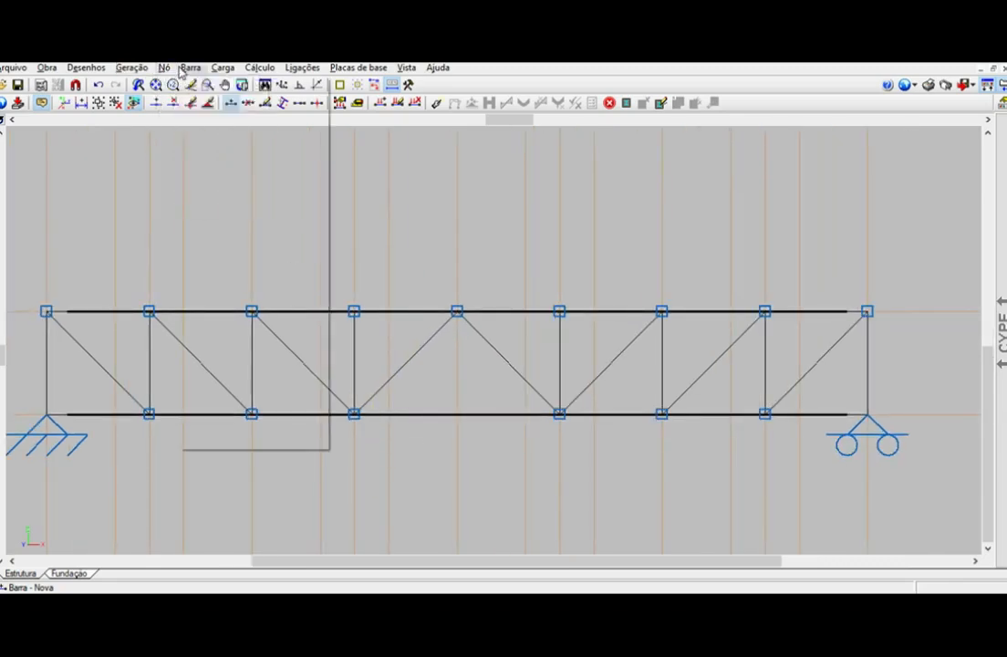
{"action": "left_click", "coordinate": [219, 211]}
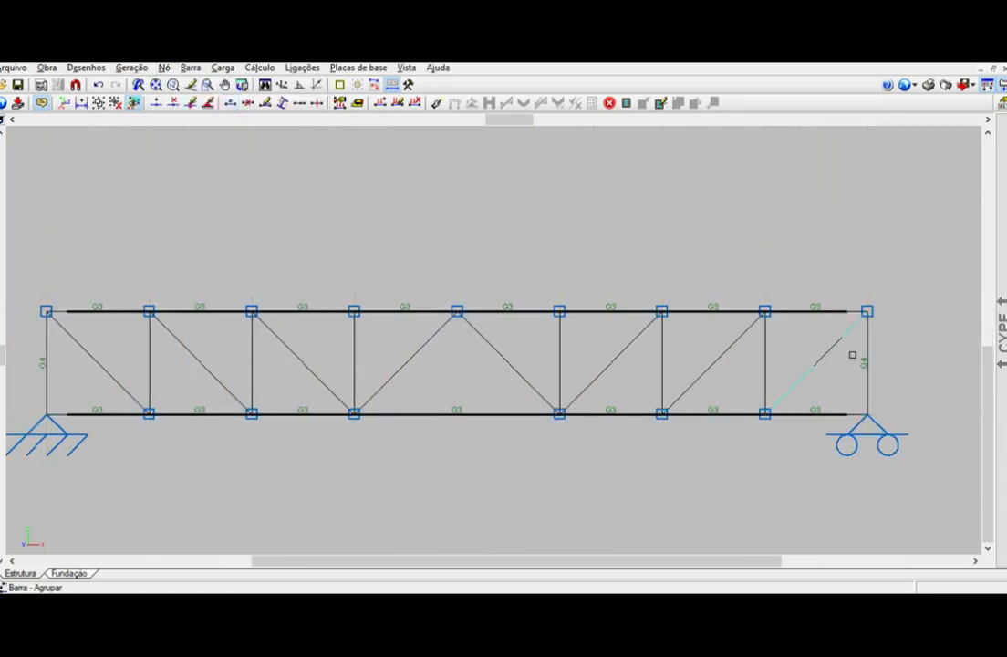
{"action": "left_click", "coordinate": [12, 353]}
{"action": "right_click", "coordinate": [79, 339]}
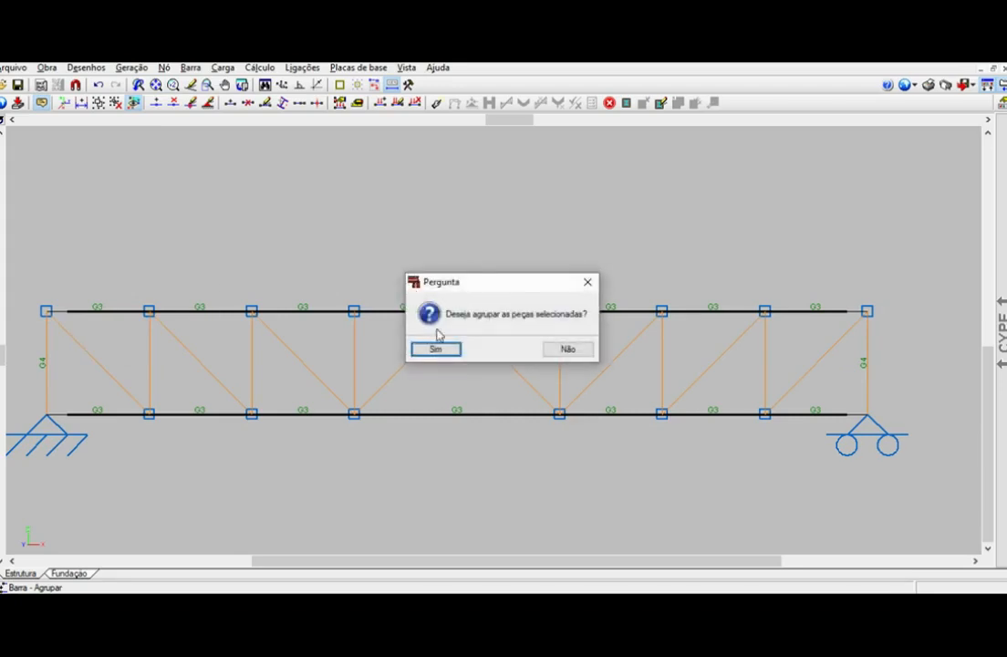
{"action": "left_click", "coordinate": [438, 349]}
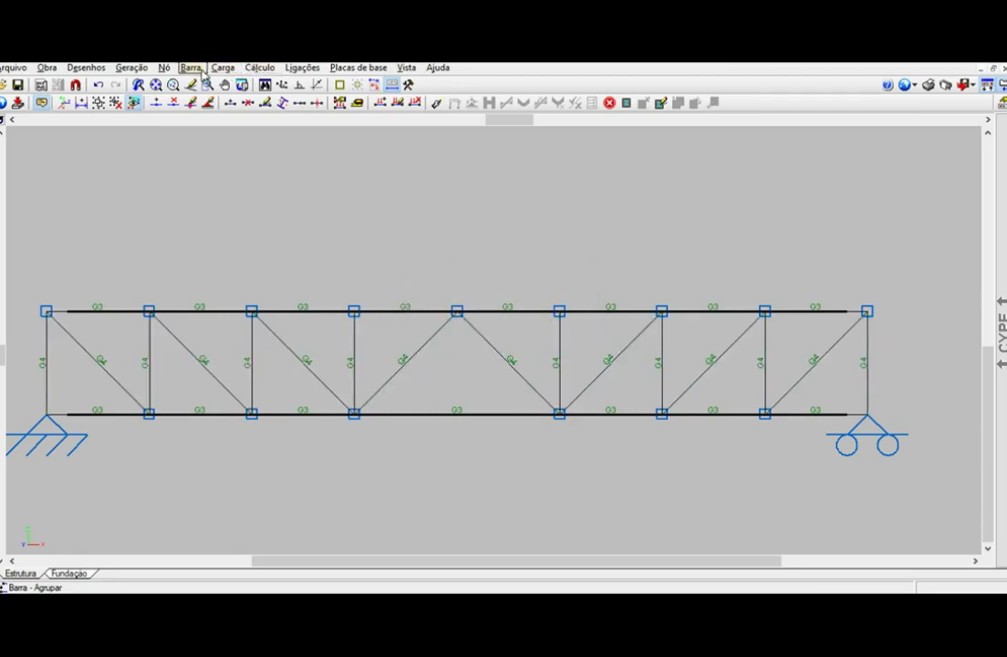
Orient the lower truss's top-chord channels with their open side down and the bottom-chord channels with their open side up.
{"action": "left_click", "coordinate": [190, 67]}
{"action": "left_click", "coordinate": [243, 139]}
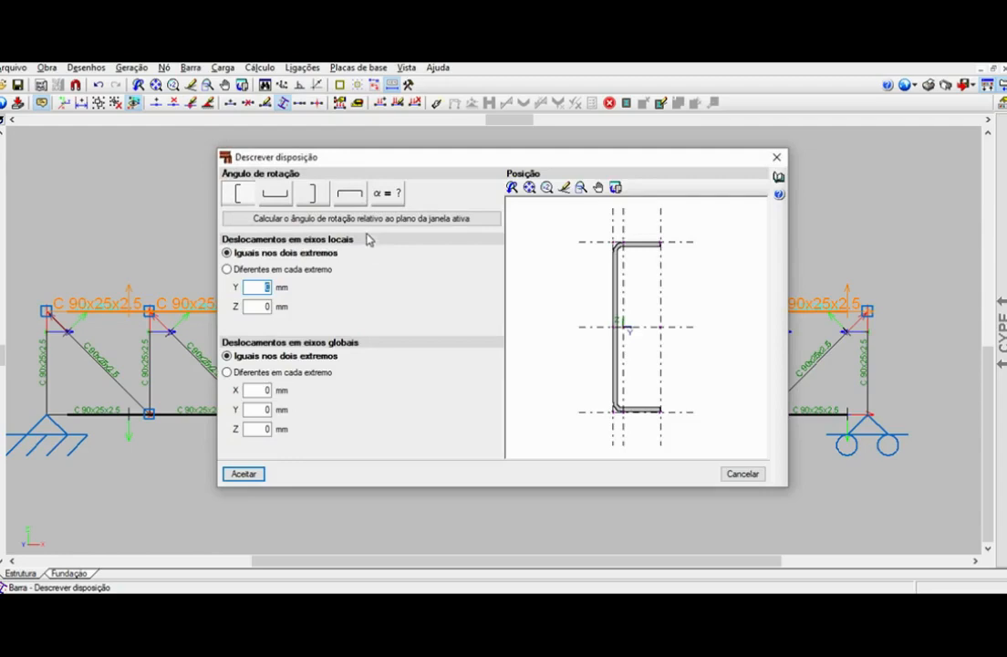
{"action": "left_click", "coordinate": [356, 197]}
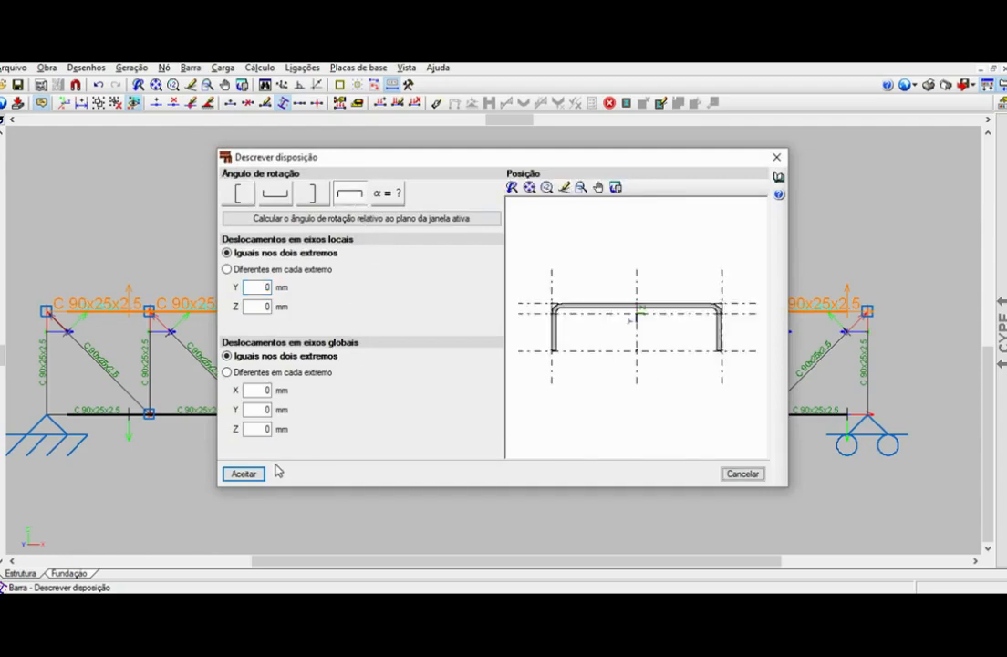
{"action": "left_click", "coordinate": [253, 466]}
{"action": "left_click", "coordinate": [456, 423]}
{"action": "right_click", "coordinate": [455, 423]}
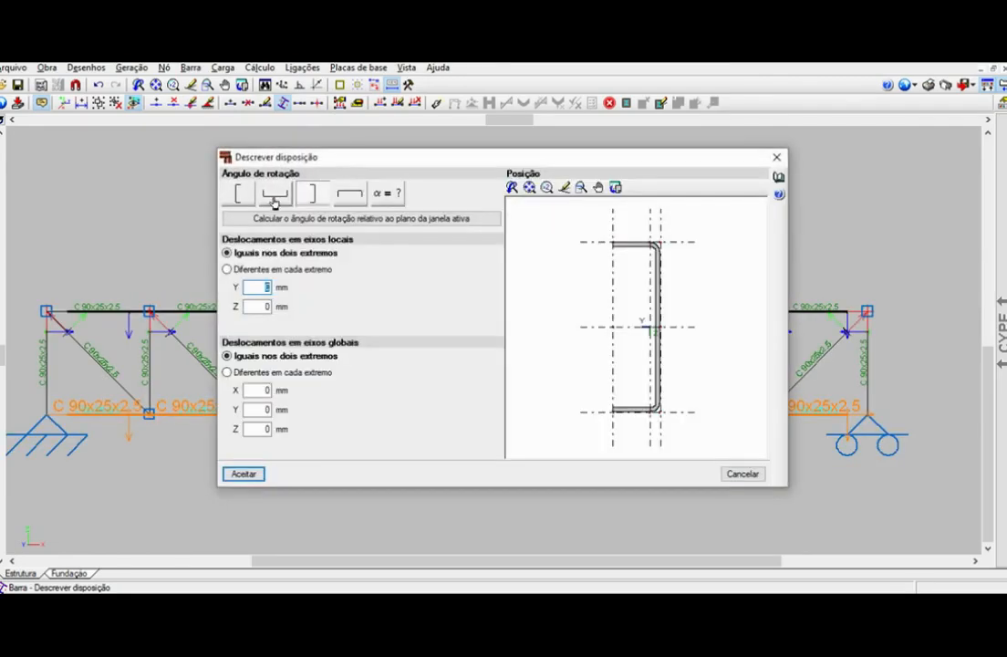
{"action": "left_click", "coordinate": [275, 199]}
{"action": "left_click", "coordinate": [254, 476]}
Apply the disposition with the channel opening toward midspan to the four verticals on the pinned half of the lower truss.
{"action": "left_click", "coordinate": [49, 362]}
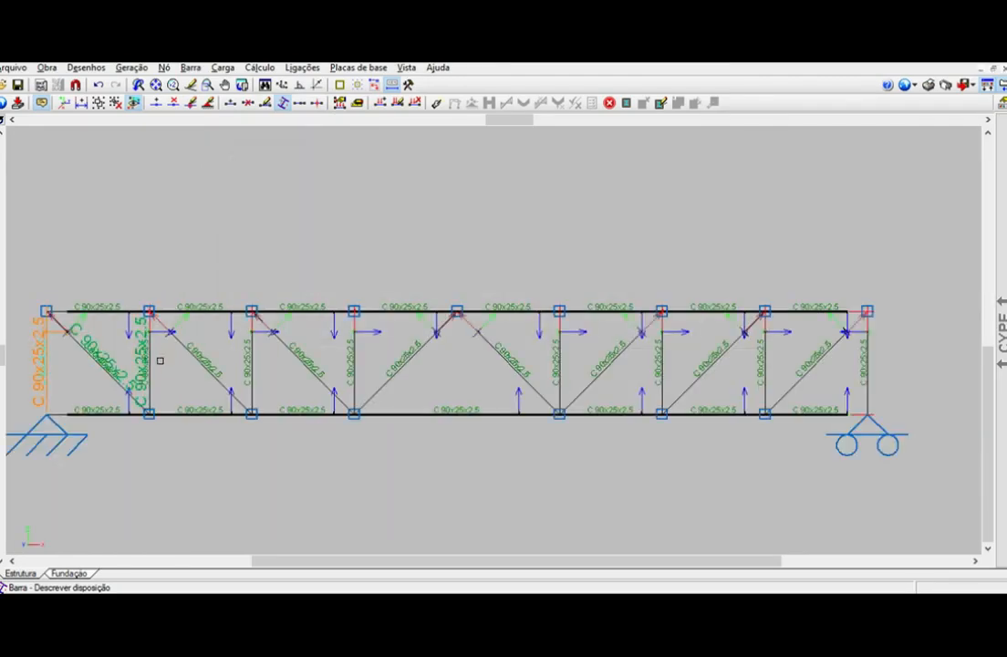
{"action": "left_click", "coordinate": [149, 360]}
{"action": "left_click", "coordinate": [247, 347]}
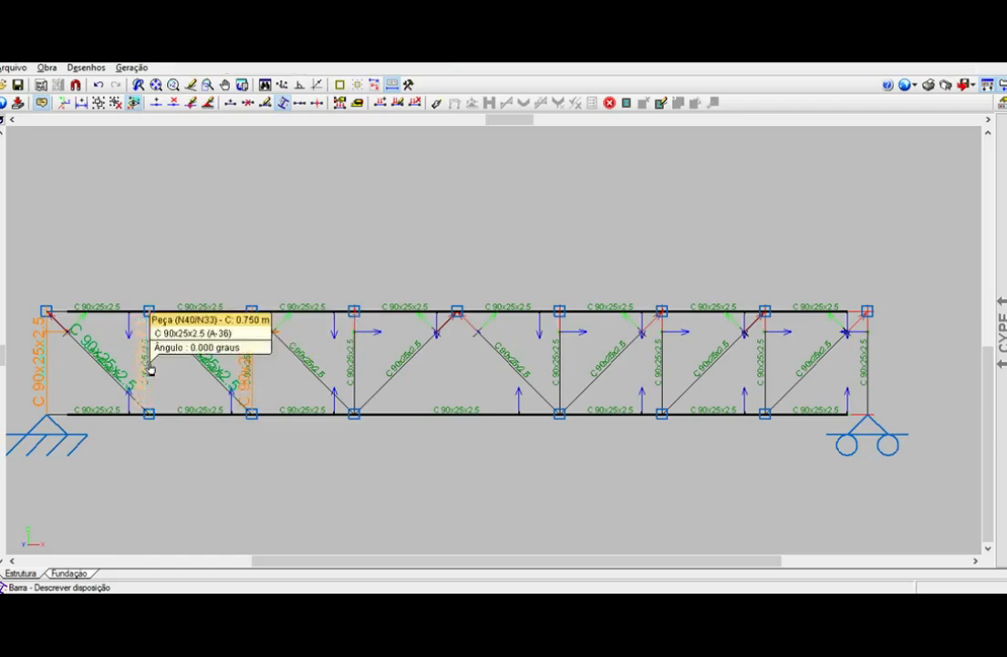
{"action": "left_click", "coordinate": [347, 365]}
{"action": "right_click", "coordinate": [244, 167]}
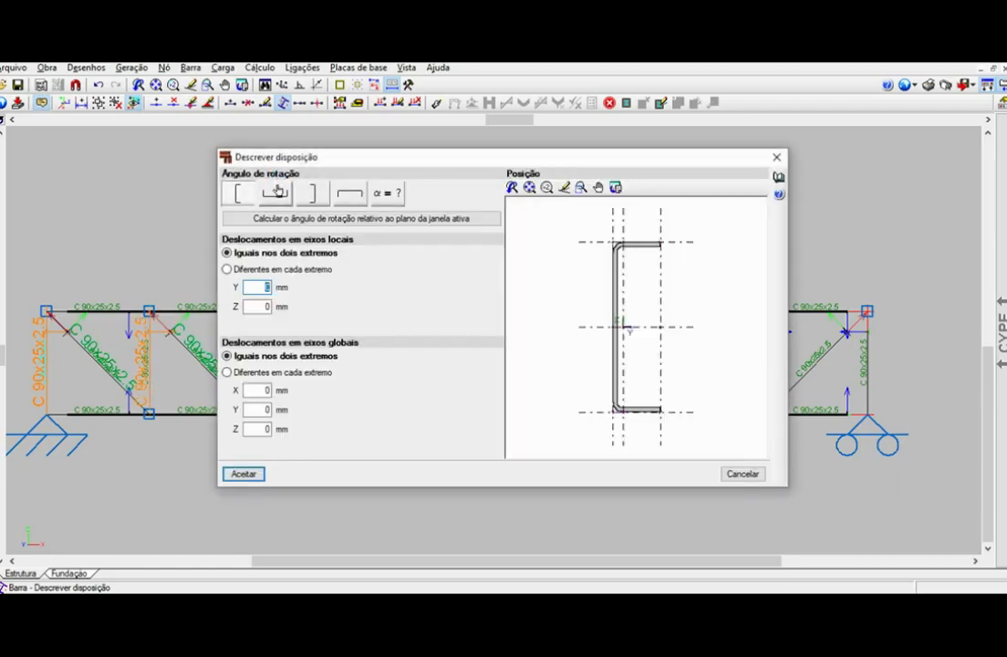
{"action": "left_click", "coordinate": [244, 473]}
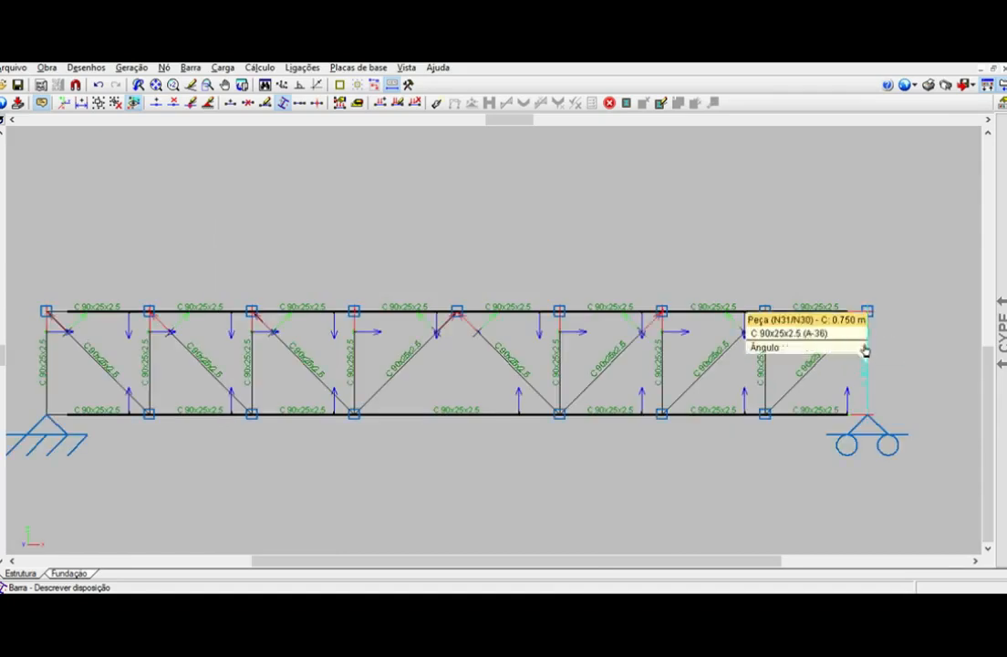
Rotate the four verticals on the roller half of the lower truss so their channels open toward midspan.
{"action": "left_click", "coordinate": [762, 367]}
{"action": "left_click", "coordinate": [660, 357]}
{"action": "left_click", "coordinate": [559, 372]}
{"action": "right_click", "coordinate": [376, 218]}
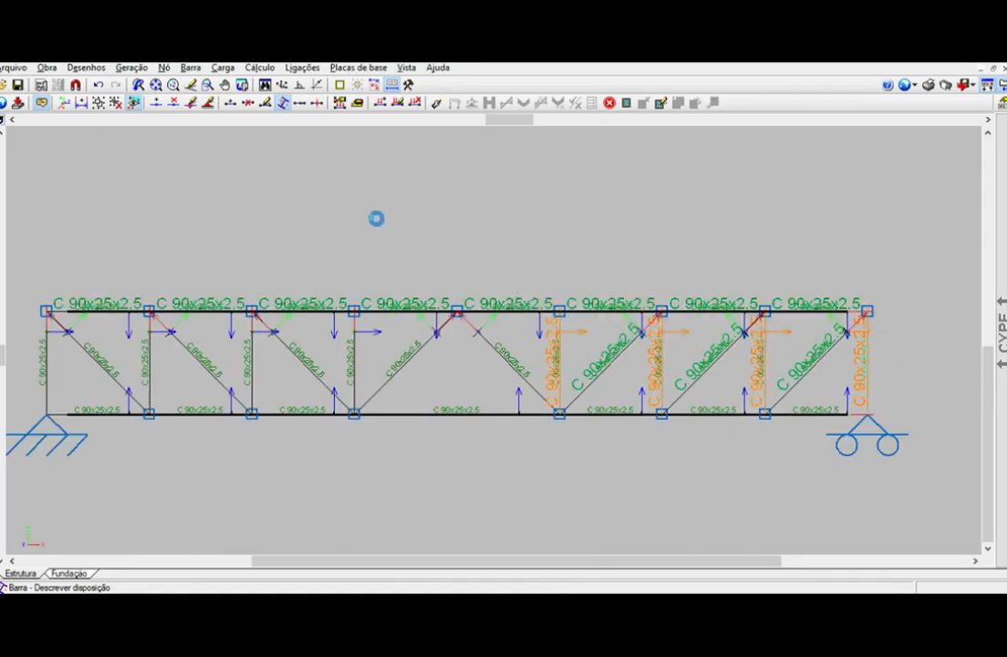
{"action": "left_click", "coordinate": [325, 196]}
{"action": "left_click", "coordinate": [259, 472]}
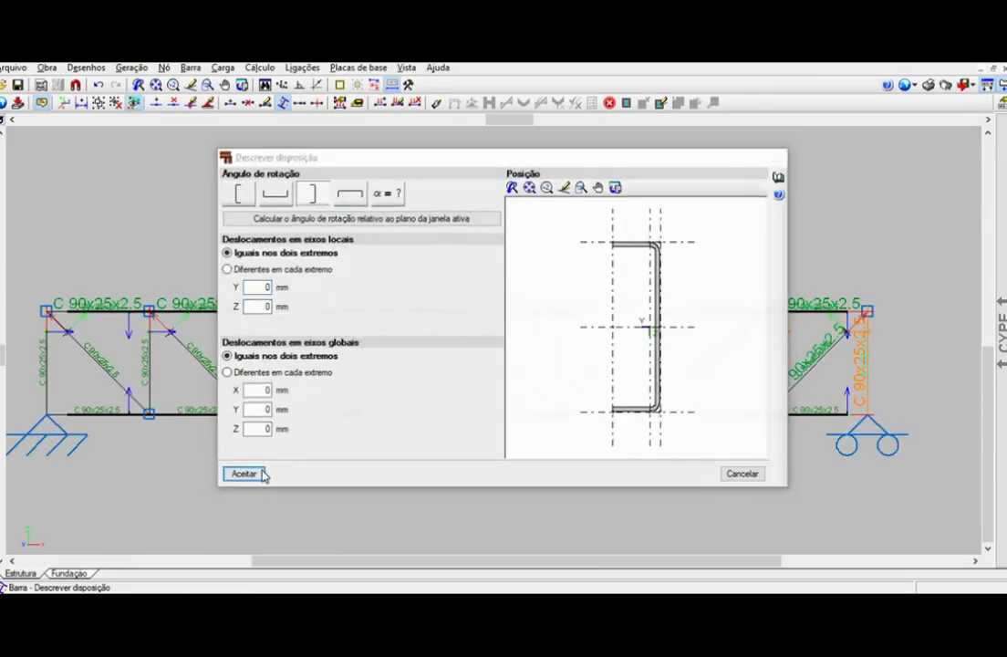
Rotate all eight diagonals of the lower truss so their channels have the open side facing down.
{"action": "left_click", "coordinate": [87, 352]}
{"action": "left_click", "coordinate": [192, 354]}
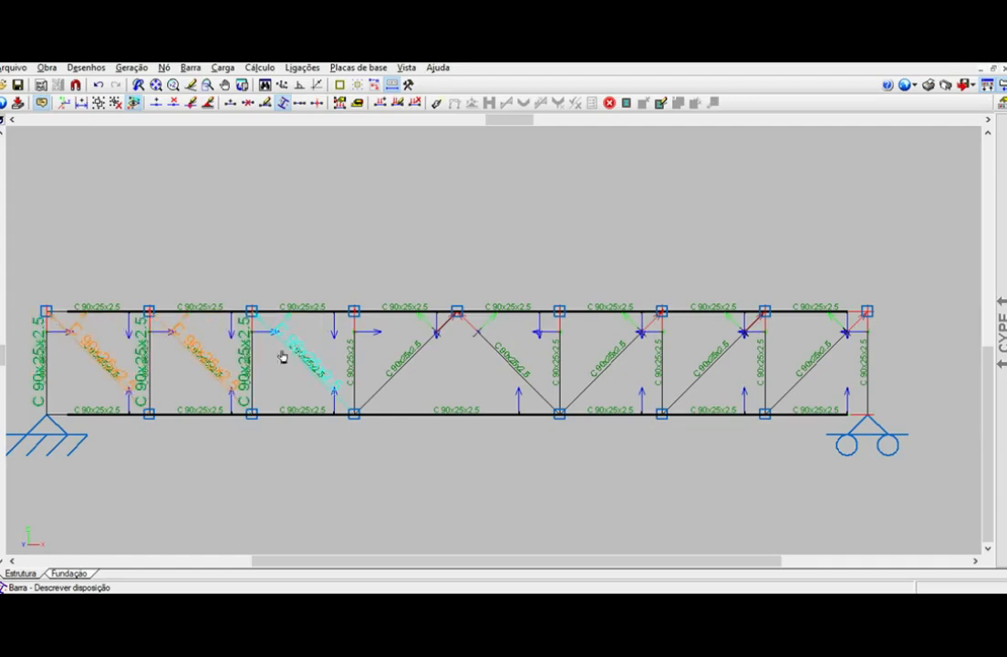
{"action": "left_click", "coordinate": [290, 351]}
{"action": "left_click", "coordinate": [405, 361]}
{"action": "left_click", "coordinate": [483, 338]}
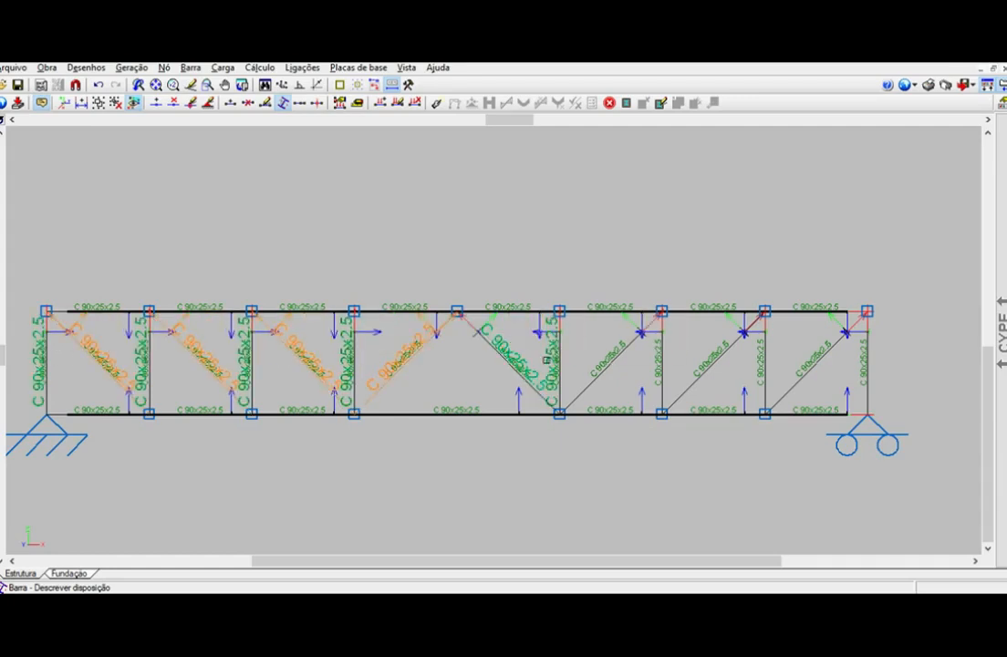
{"action": "left_click", "coordinate": [609, 362]}
{"action": "left_click", "coordinate": [715, 360]}
{"action": "left_click", "coordinate": [804, 372]}
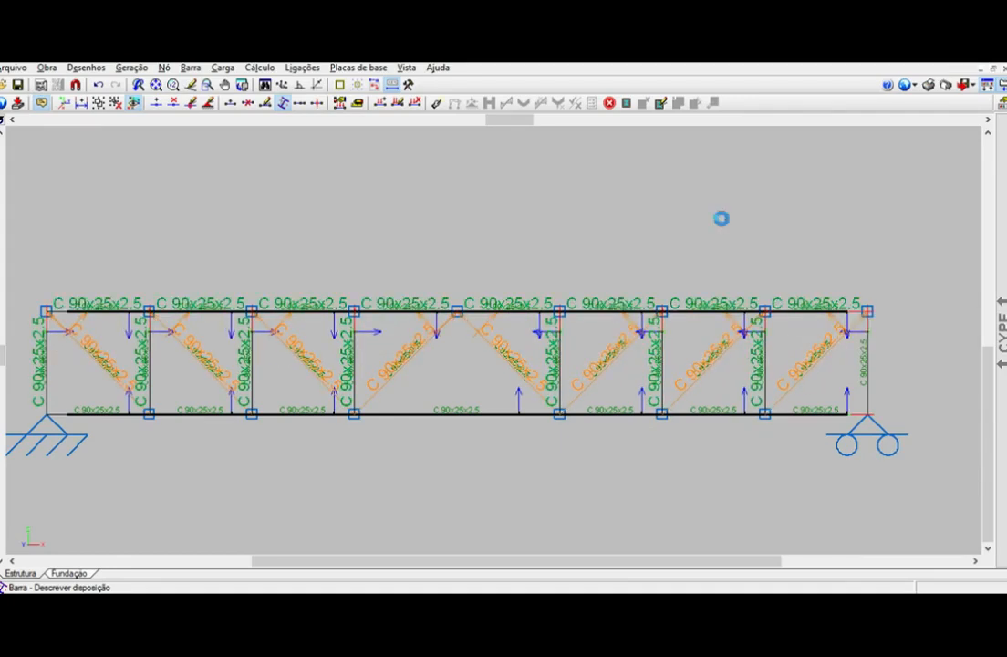
{"action": "right_click", "coordinate": [373, 190]}
{"action": "left_click", "coordinate": [373, 191]}
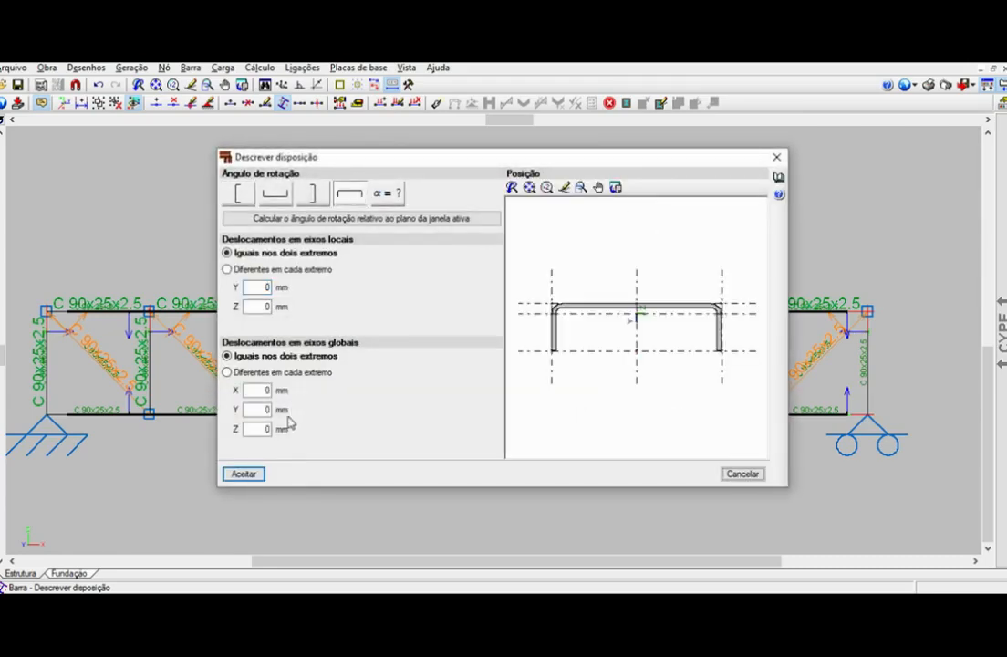
{"action": "left_click", "coordinate": [242, 474]}
Display the loads of all load cases on the structure.
{"action": "left_click", "coordinate": [223, 67]}
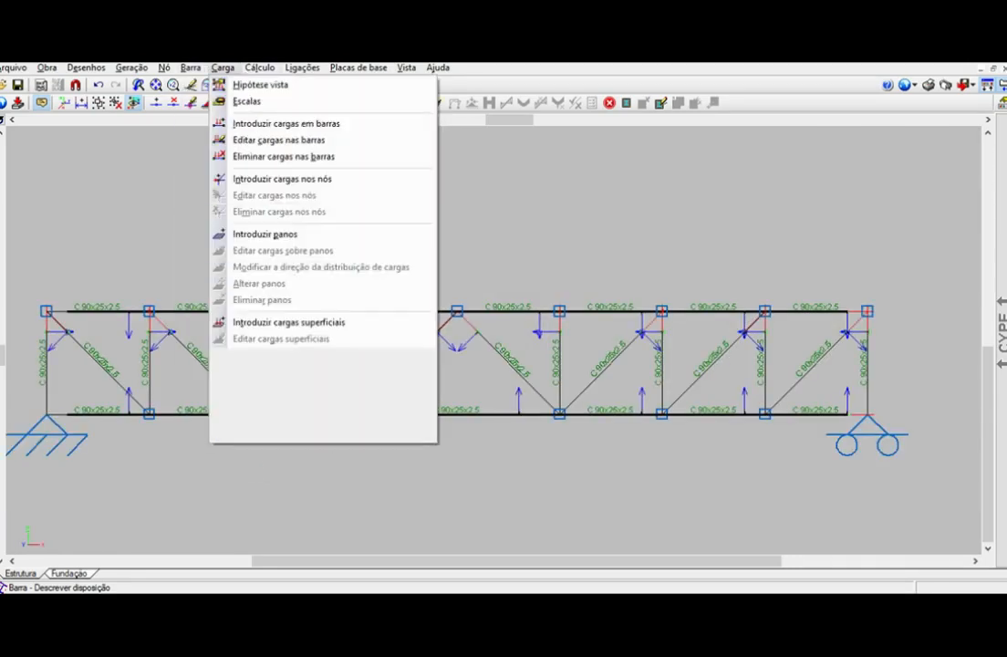
{"action": "left_click", "coordinate": [243, 86]}
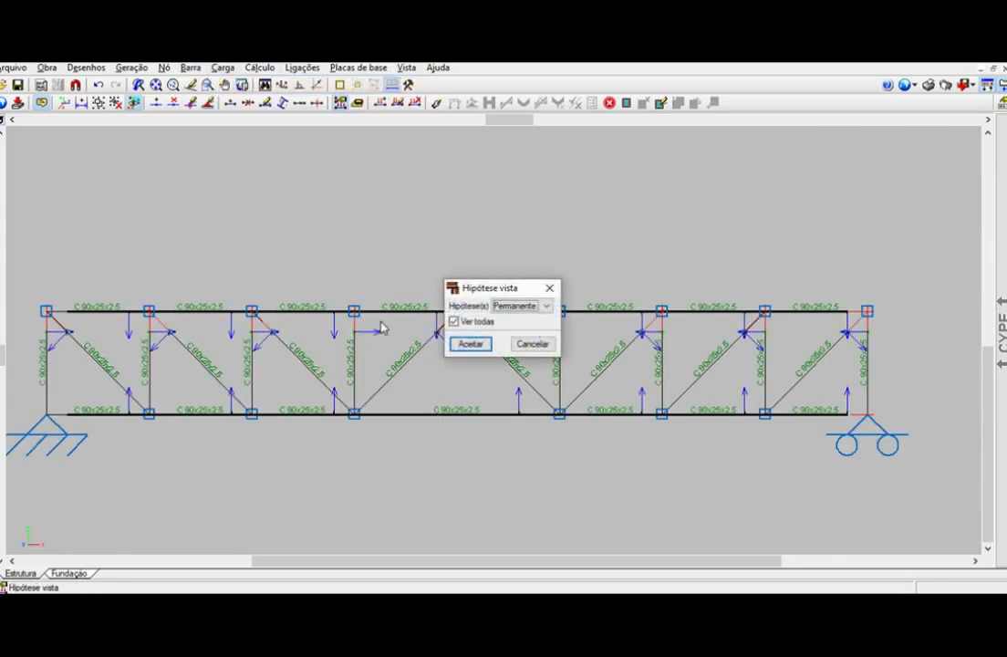
{"action": "left_click", "coordinate": [468, 342]}
{"action": "middle_click_drag", "start_coordinate": [413, 268], "coordinate": [422, 588]}
{"action": "middle_click_drag", "start_coordinate": [364, 420], "coordinate": [360, 42]}
{"action": "scroll", "coordinate": [425, 296], "scroll_direction": "up", "scroll_amount": 1}
{"action": "scroll", "coordinate": [425, 296], "scroll_direction": "up", "scroll_amount": 2}
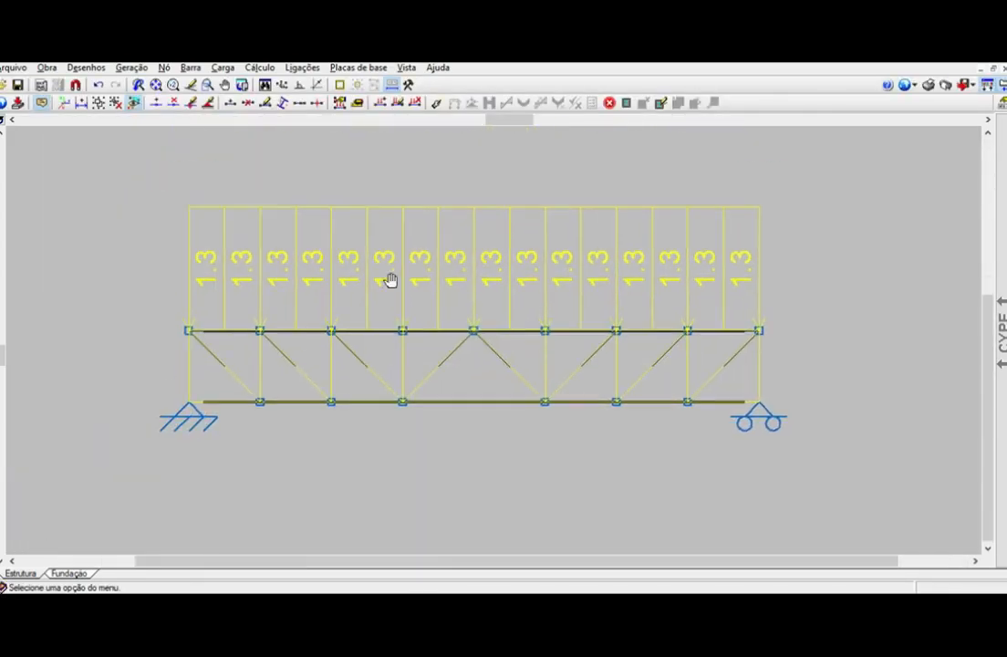
Run the structural calculation of the model.
{"action": "left_click", "coordinate": [259, 68]}
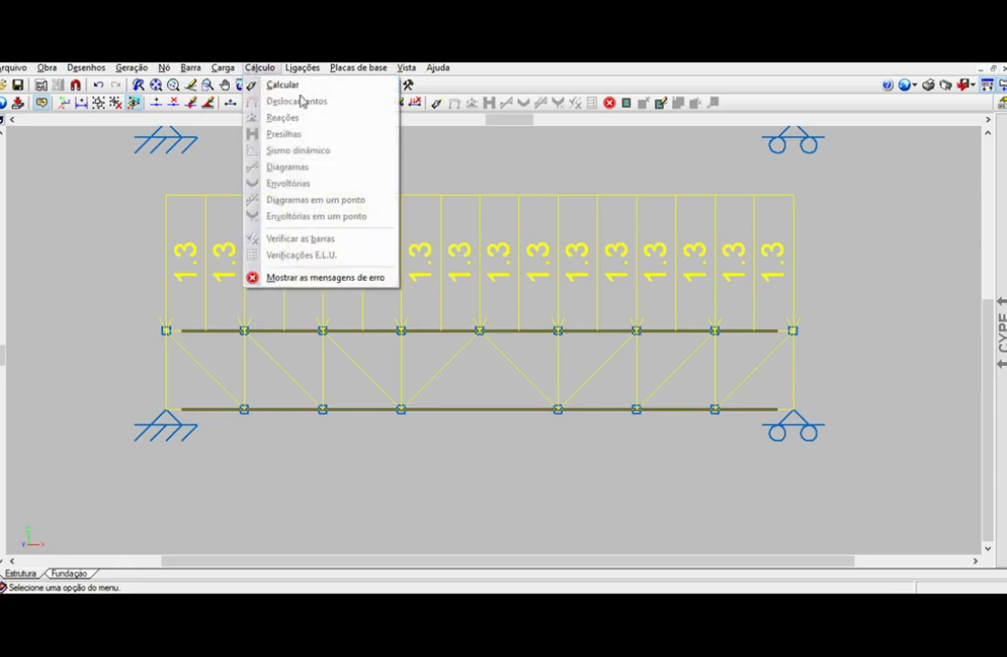
{"action": "left_click", "coordinate": [290, 86]}
{"action": "left_click", "coordinate": [405, 379]}
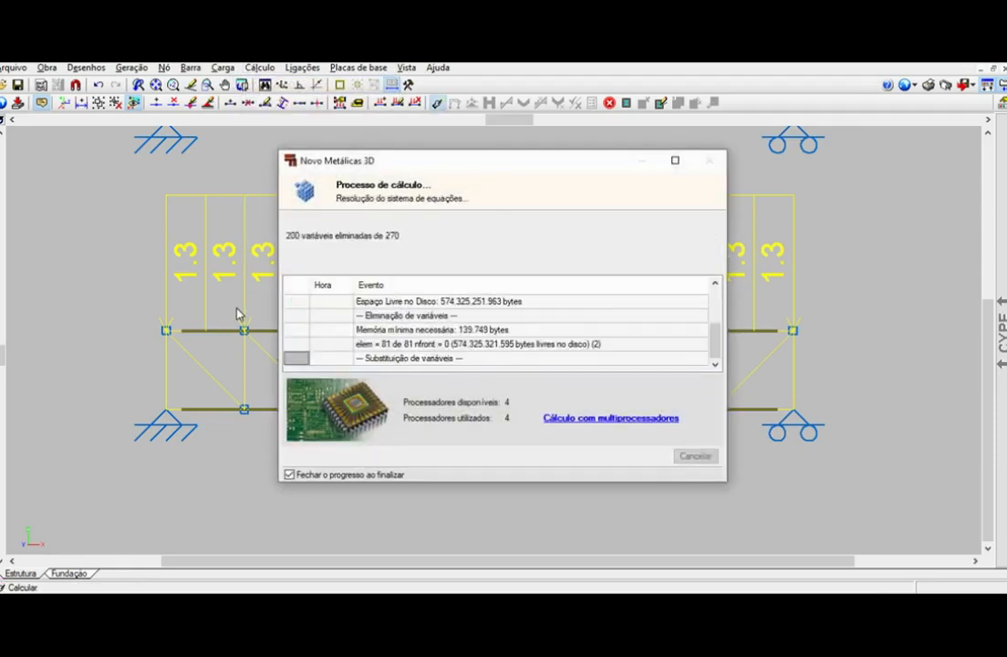
Verify the bars and inspect the resistance utilisation of the central bottom-chord bar in the lower truss.
{"action": "left_click", "coordinate": [261, 68]}
{"action": "left_click", "coordinate": [292, 235]}
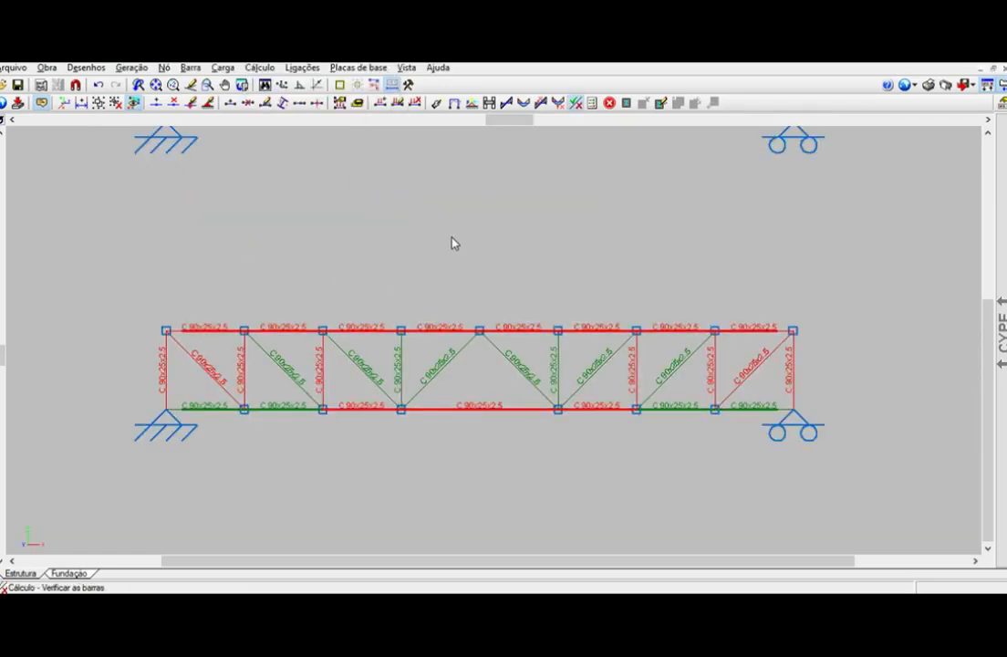
{"action": "scroll", "coordinate": [497, 510], "scroll_direction": "up", "scroll_amount": 1}
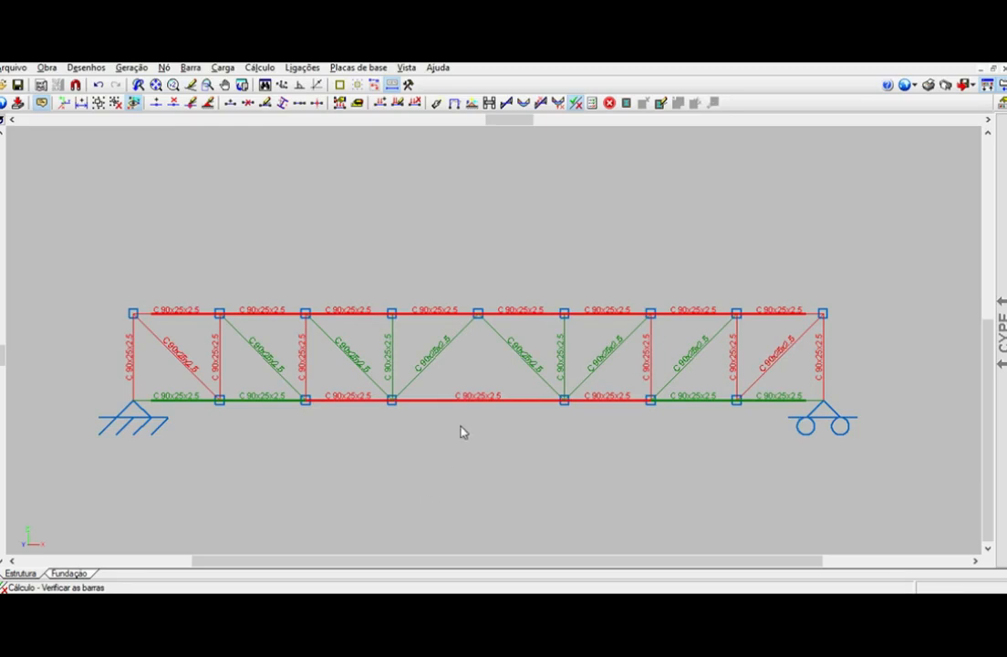
{"action": "mouse_move", "coordinate": [469, 406]}
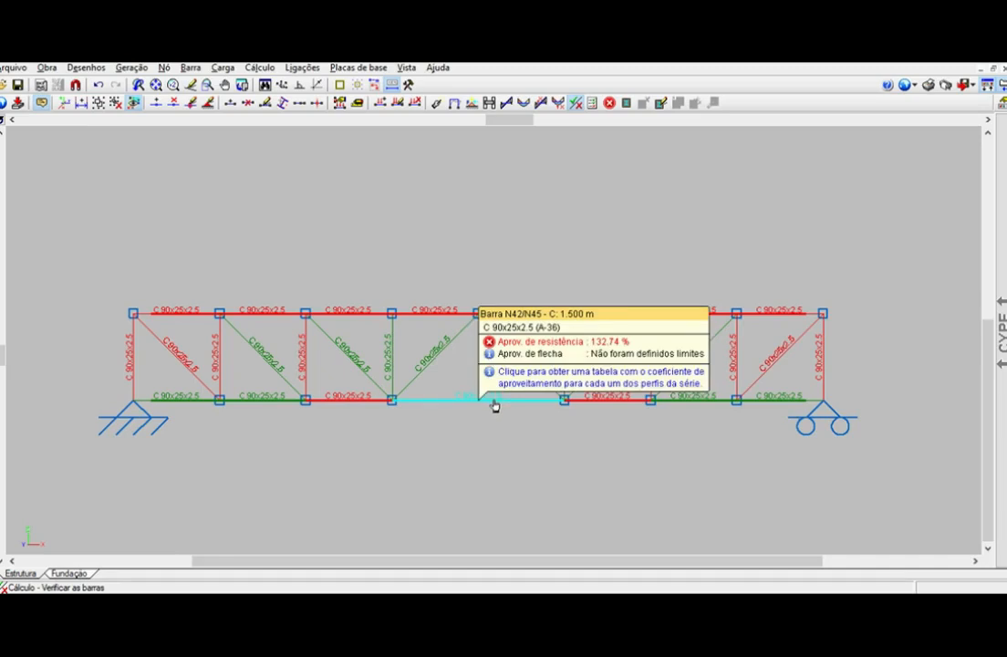
Open the Windows calculator and return to the truss model.
{"action": "key", "text": "super"}
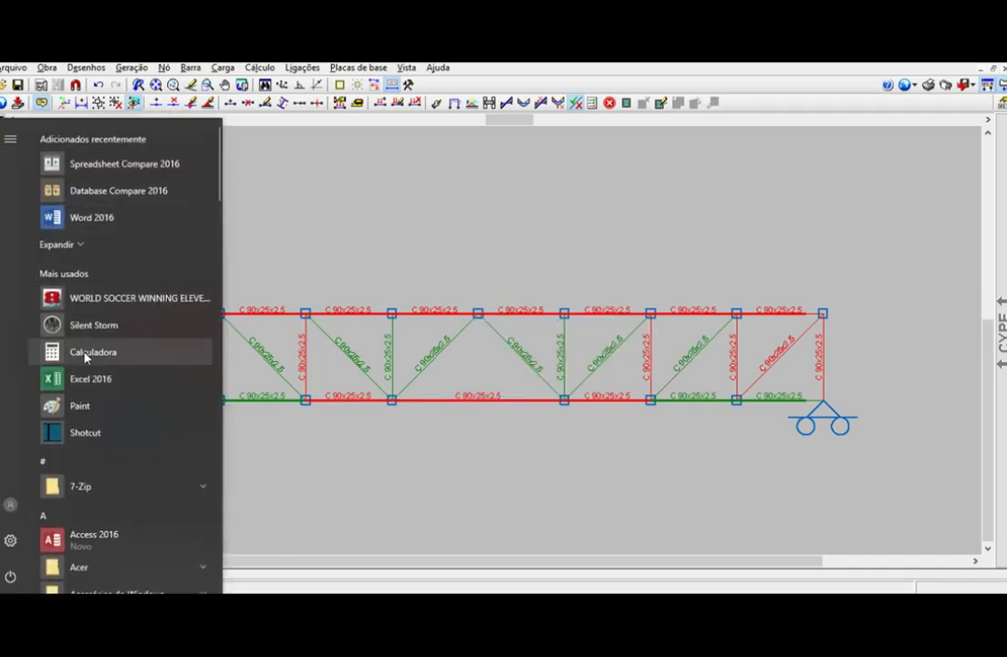
{"action": "left_click", "coordinate": [73, 353]}
{"action": "left_click", "coordinate": [634, 508]}
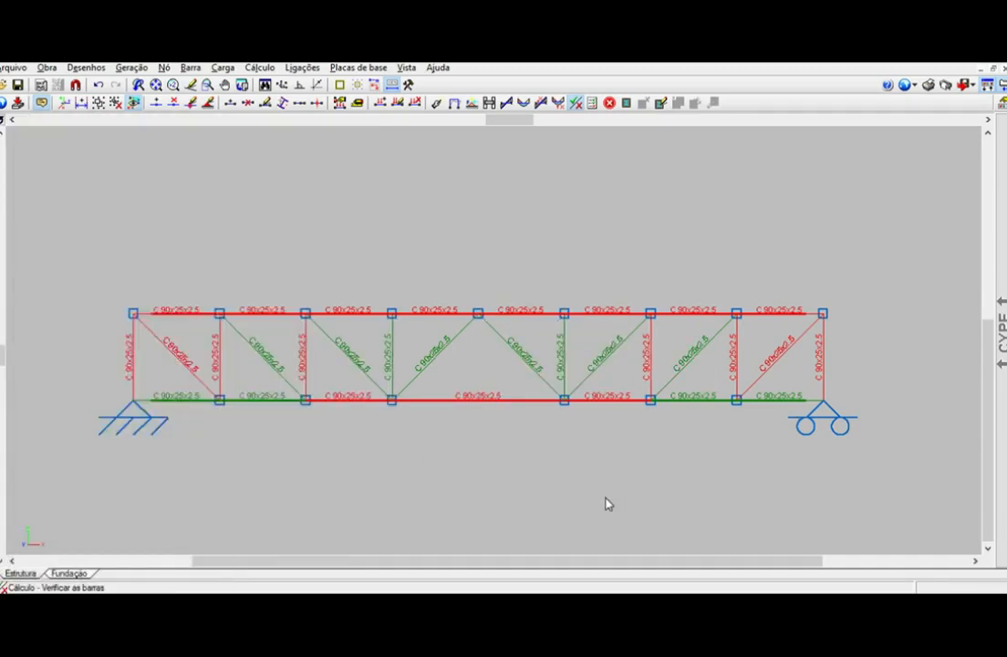
Change the lower truss chords' profile data to Editável and open the section dimensions for editing.
{"action": "middle_click_drag", "start_coordinate": [535, 475], "coordinate": [565, 469]}
{"action": "left_click", "coordinate": [190, 67]}
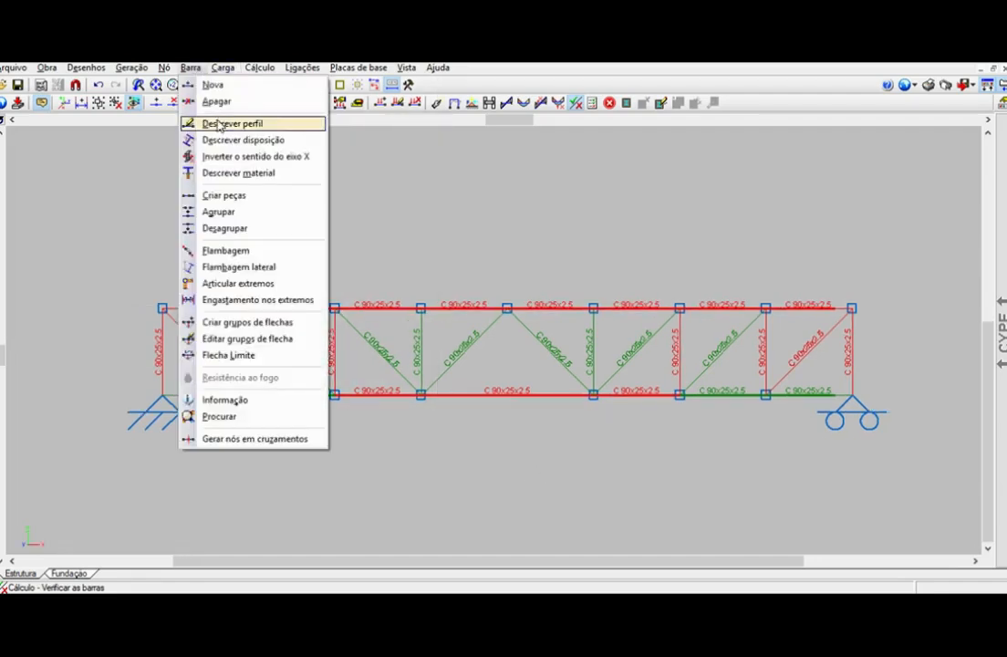
{"action": "left_click", "coordinate": [224, 122]}
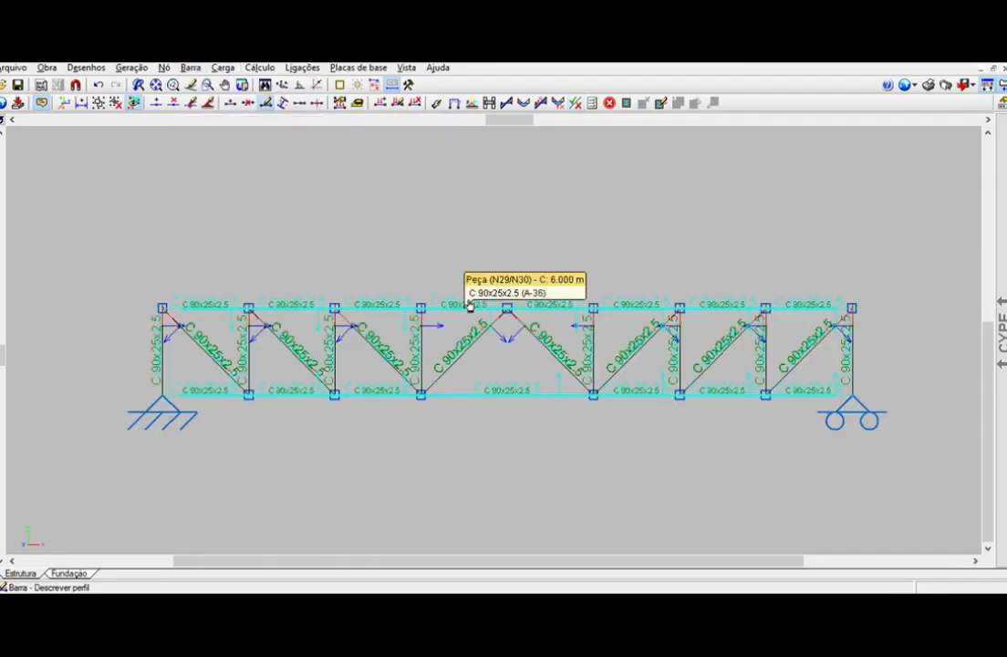
{"action": "left_click", "coordinate": [469, 306]}
{"action": "right_click", "coordinate": [468, 262]}
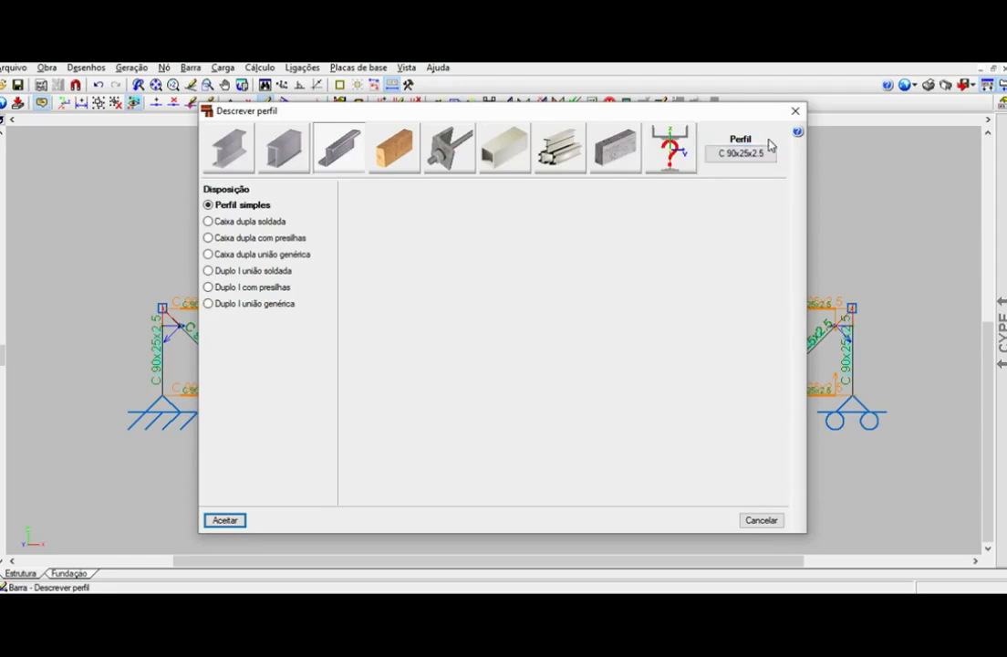
{"action": "left_click", "coordinate": [762, 149]}
{"action": "left_click", "coordinate": [401, 295]}
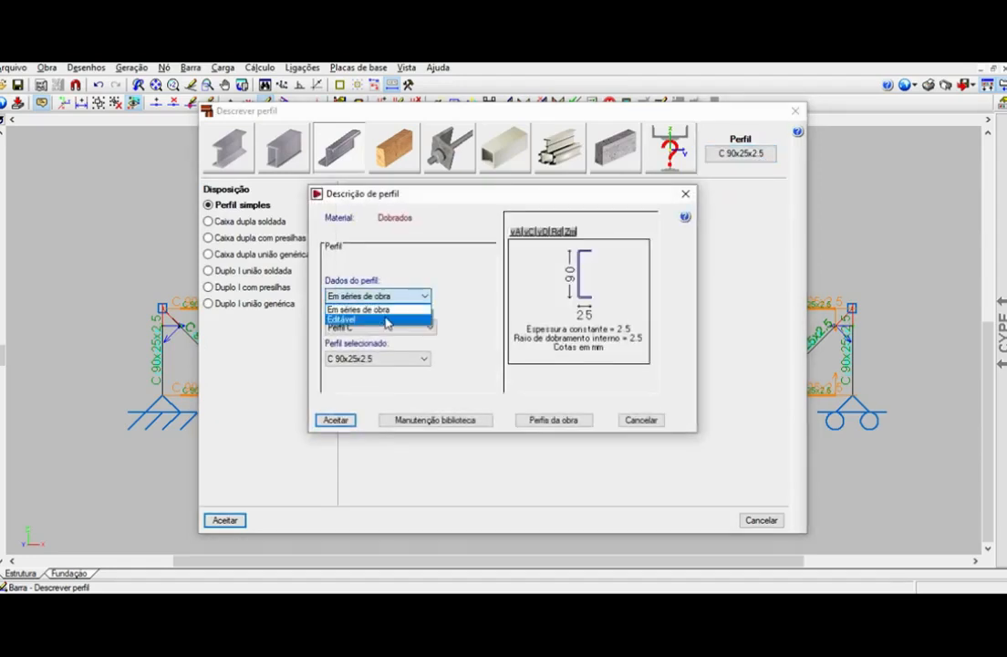
{"action": "left_click", "coordinate": [385, 320]}
{"action": "left_click", "coordinate": [538, 373]}
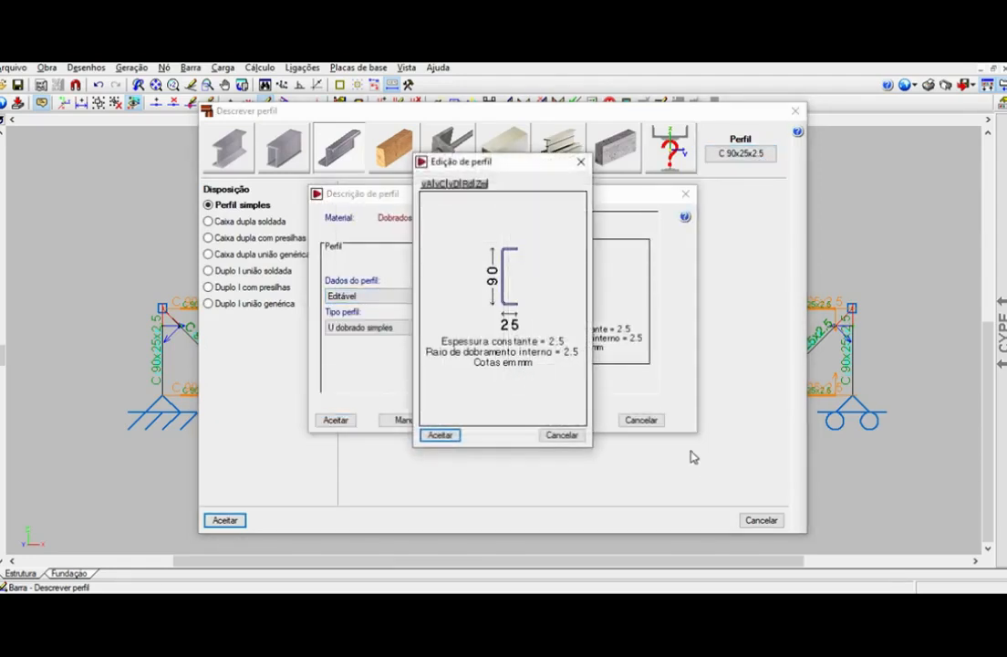
Set the chord profile's constant thickness to 2 mm and its internal bend radius to 4 mm.
{"action": "left_click", "coordinate": [536, 340]}
{"action": "type", "text": "2"}
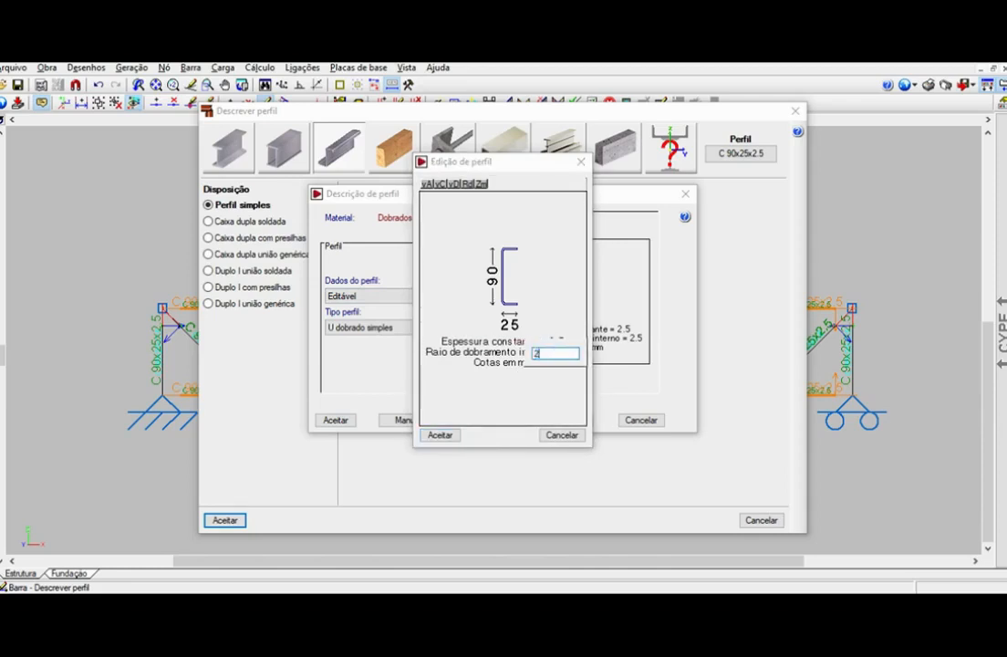
{"action": "key", "text": "Return"}
{"action": "left_click", "coordinate": [546, 364]}
{"action": "type", "text": "4"}
{"action": "key", "text": "Return"}
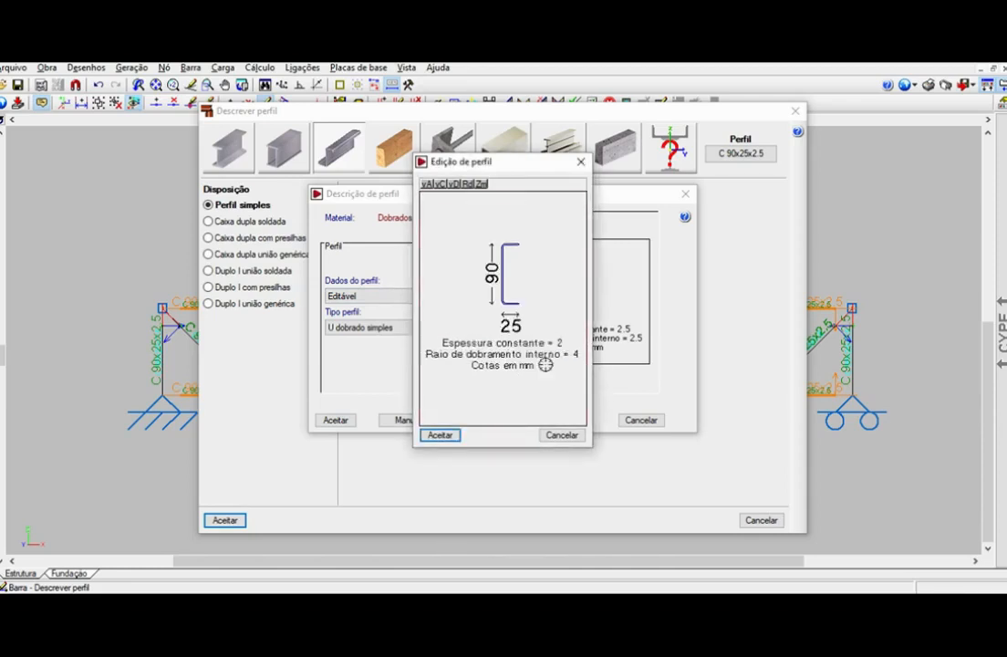
Calculate the chord's developed strip width in the Windows calculator and set the chord profile's height to 100 mm.
{"action": "left_click", "coordinate": [814, 604]}
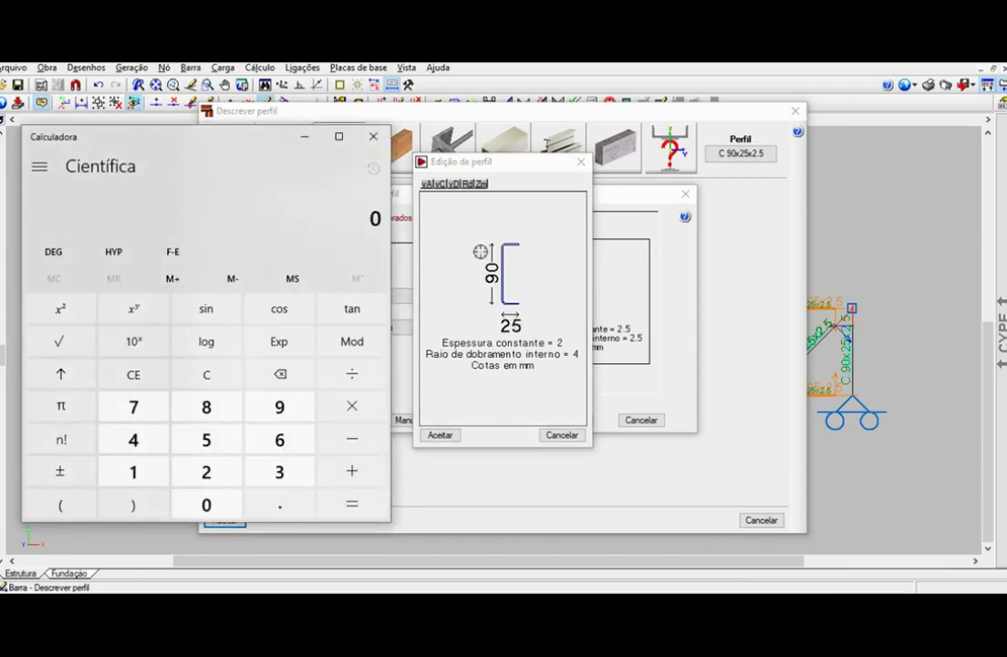
{"action": "type", "text": "006"}
{"action": "key", "text": "Return"}
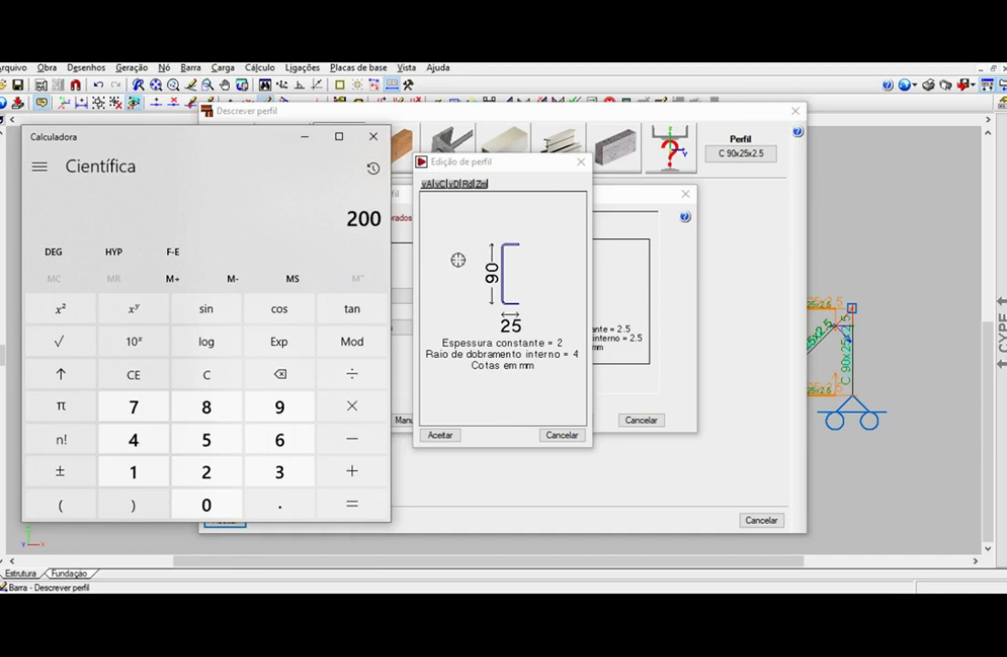
{"action": "left_click", "coordinate": [471, 267]}
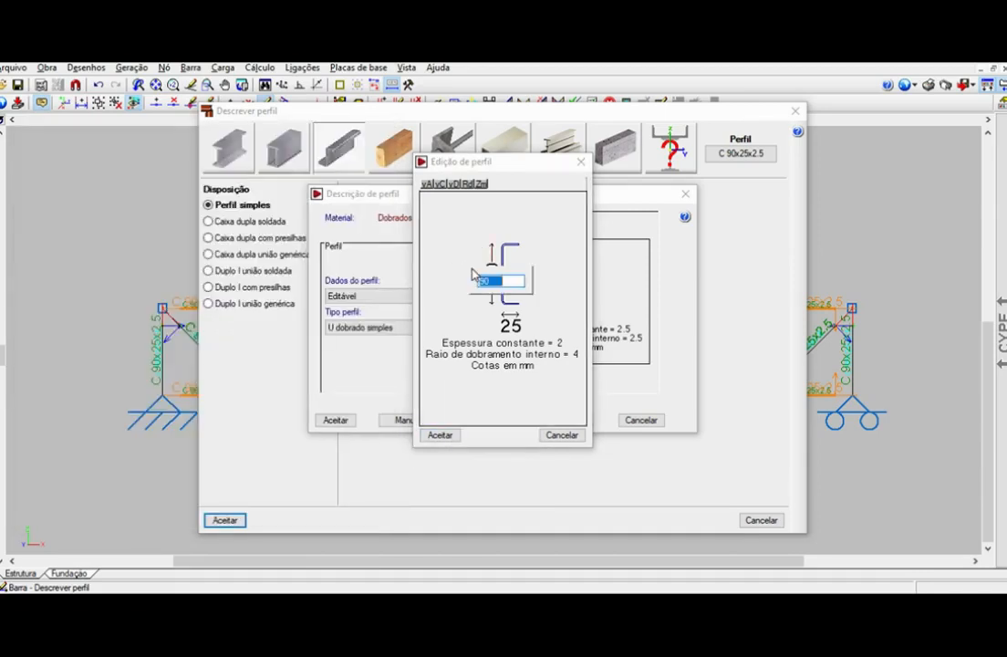
{"action": "type", "text": "100"}
{"action": "key", "text": "Return"}
In the Windows calculator, compute the chord profile's flange width as half of 100 + 2 × 2 × 2.
{"action": "key", "text": "alt+Tab"}
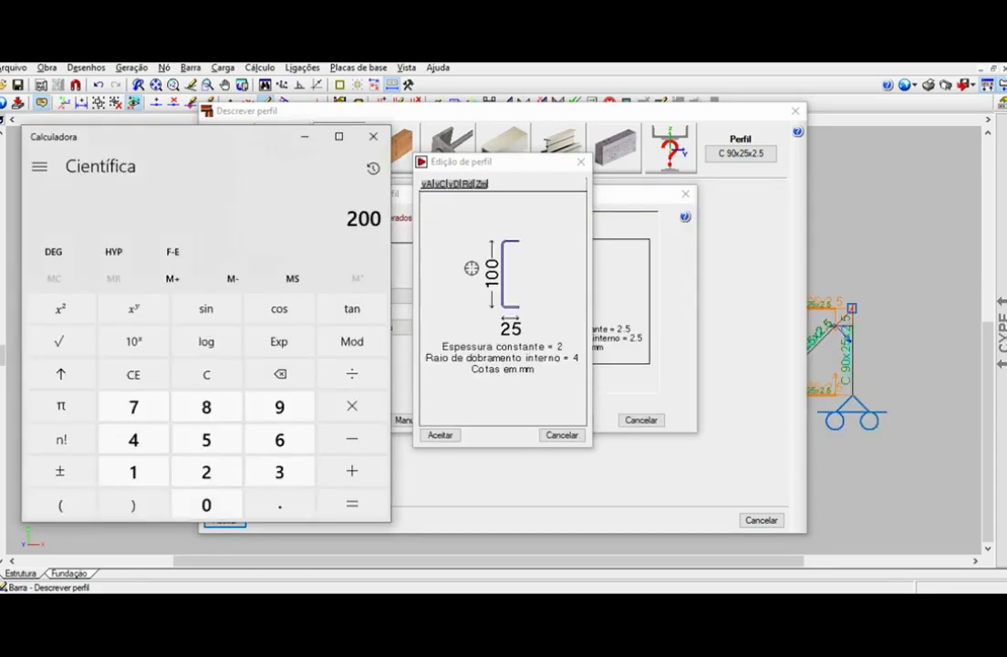
{"action": "type", "text": "100"}
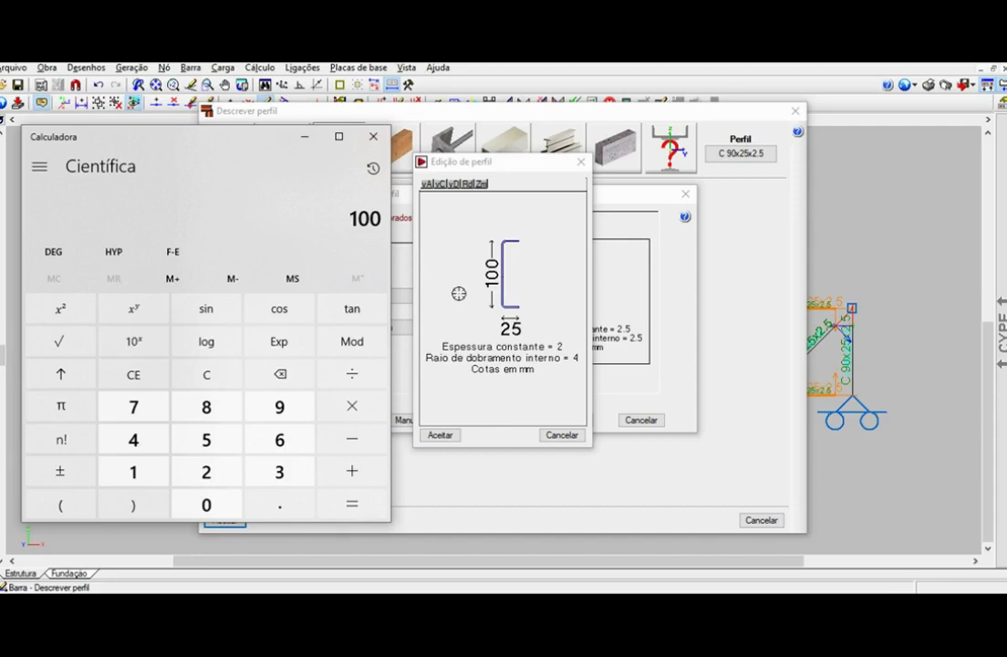
{"action": "key", "text": "2"}
{"action": "type", "text": "100 + 2 ×"}
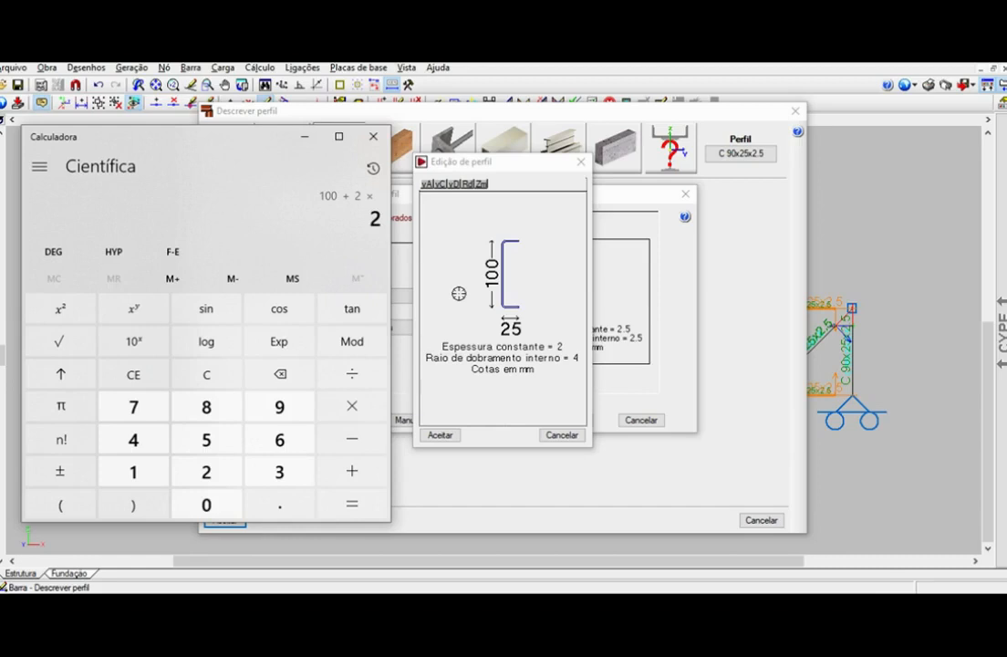
{"action": "key", "text": "asterisk"}
{"action": "key", "text": "Return"}
{"action": "type", "text": "/2"}
{"action": "key", "text": "Return"}
Set the chord profile's flange width to 54 mm and apply the edited section to the lower truss chords.
{"action": "left_click", "coordinate": [509, 321]}
{"action": "left_click", "coordinate": [510, 324]}
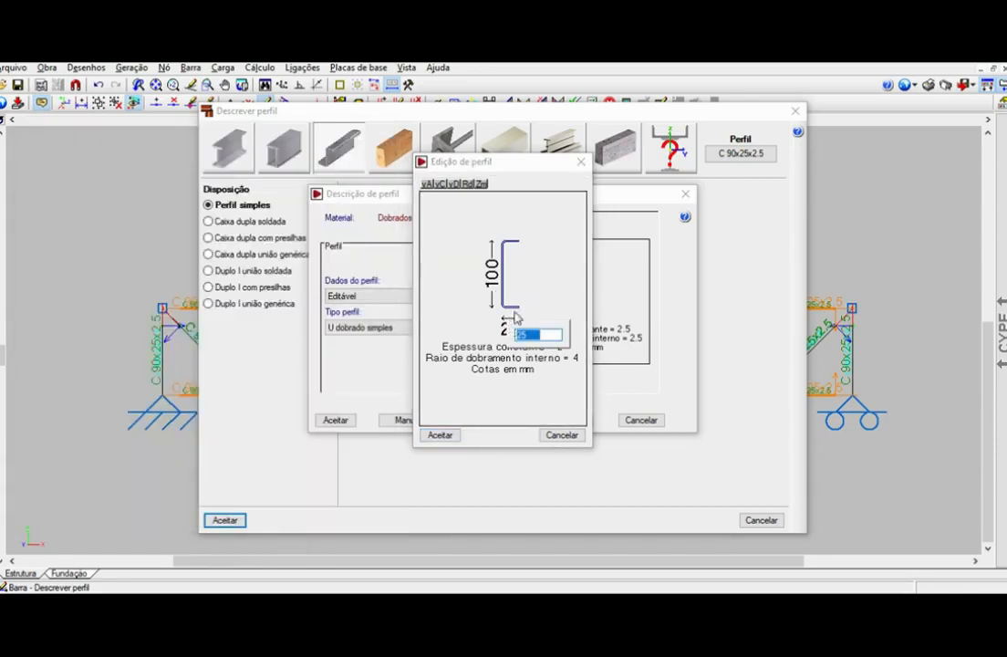
{"action": "type", "text": "54"}
{"action": "key", "text": "Return"}
{"action": "left_click", "coordinate": [440, 436]}
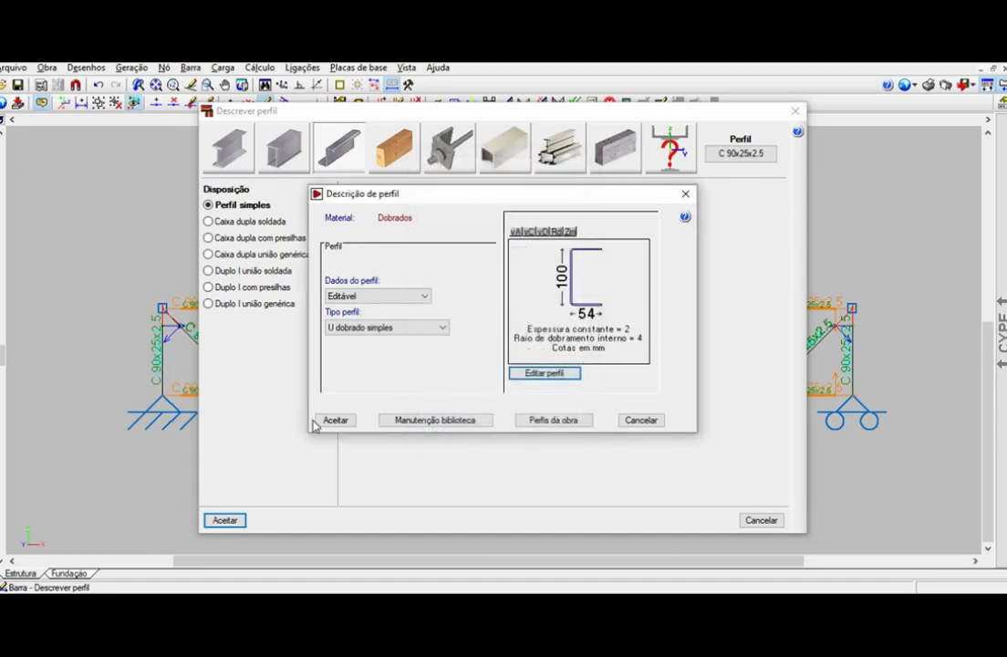
{"action": "left_click", "coordinate": [334, 420]}
{"action": "left_click", "coordinate": [221, 520]}
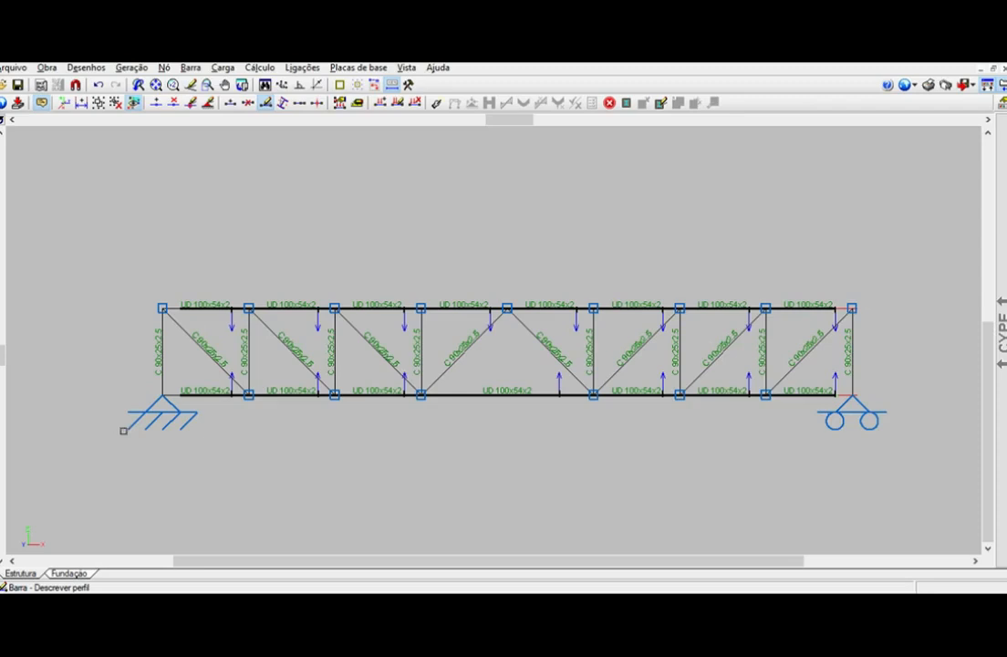
Select the lower truss's verticals and diagonals, change their profile data to Editável, and open the section dimensions for editing.
{"action": "left_click", "coordinate": [166, 365]}
{"action": "right_click", "coordinate": [116, 354]}
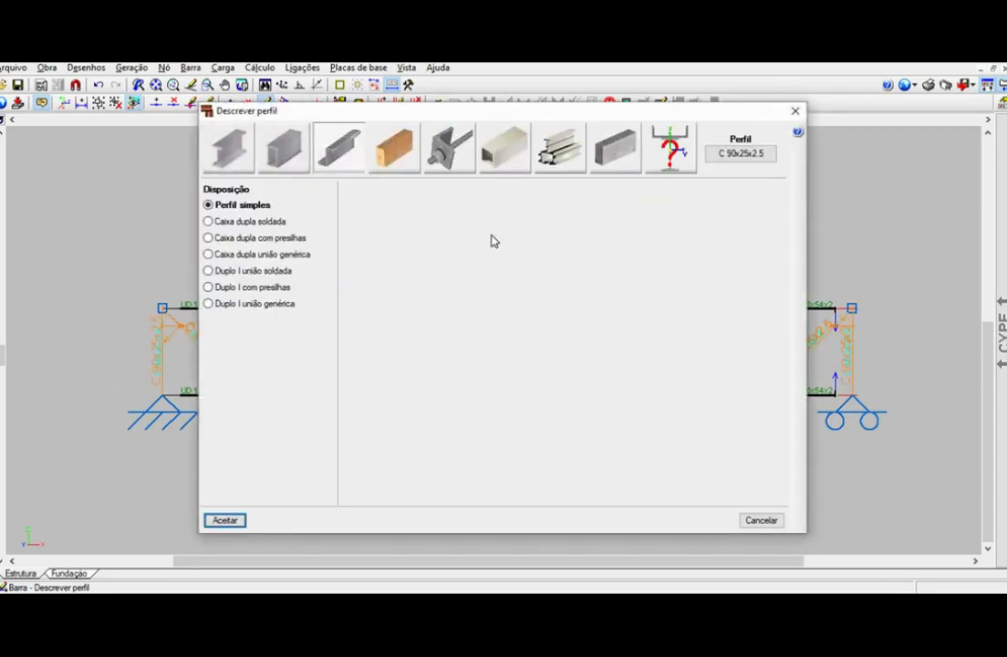
{"action": "left_click", "coordinate": [740, 153]}
{"action": "left_click", "coordinate": [377, 294]}
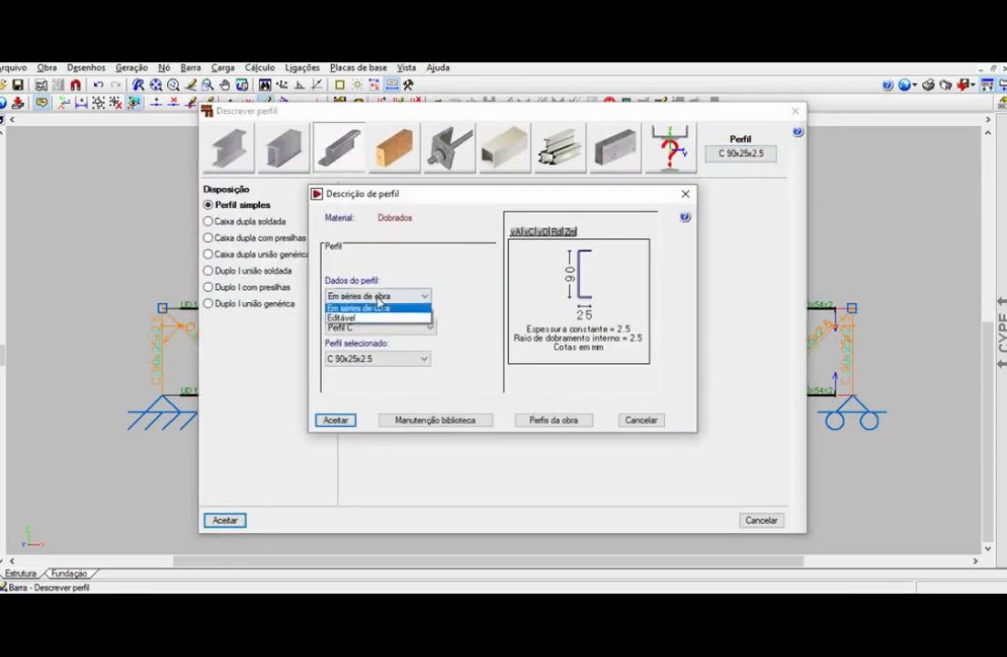
{"action": "left_click", "coordinate": [382, 319]}
{"action": "left_click", "coordinate": [542, 372]}
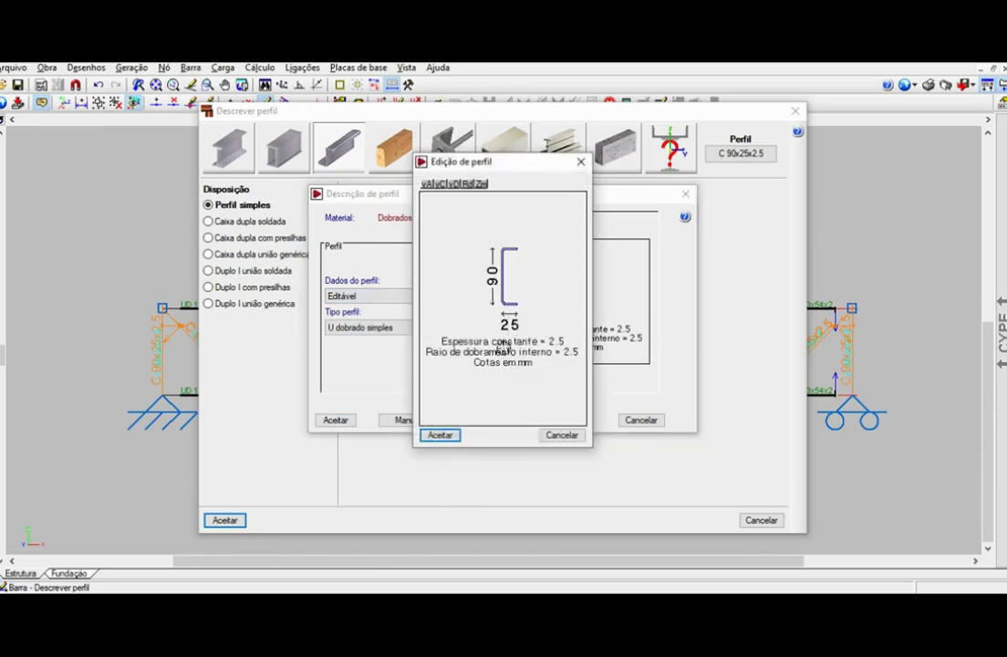
Set the web member profile's constant thickness to 2 mm and its internal bend radius to 4 mm.
{"action": "left_click", "coordinate": [521, 349]}
{"action": "type", "text": "2"}
{"action": "key", "text": "Return"}
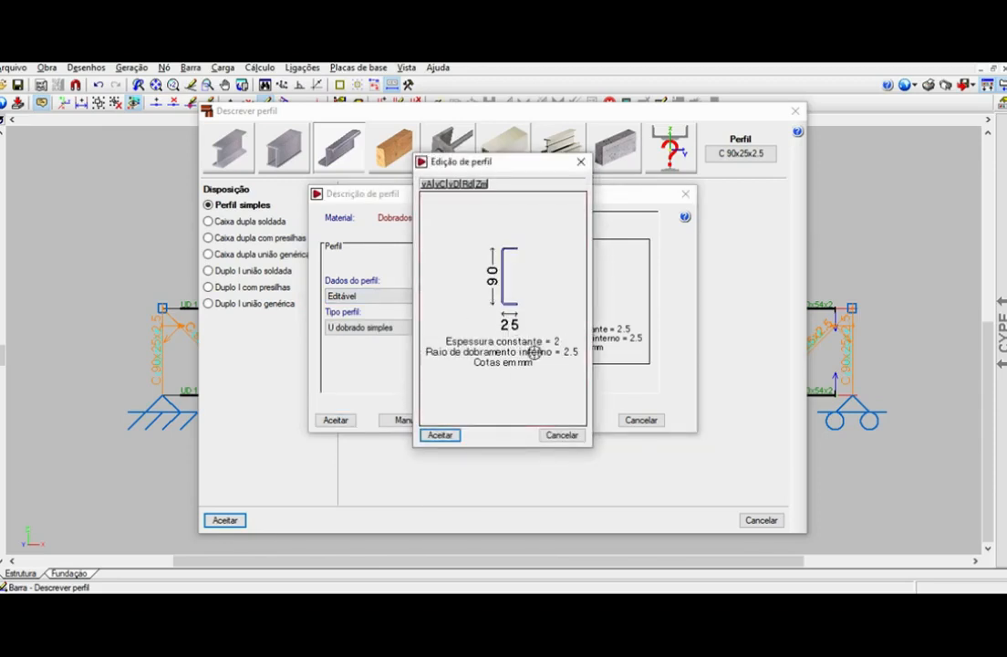
{"action": "left_click", "coordinate": [535, 352]}
{"action": "type", "text": "4"}
{"action": "key", "text": "Return"}
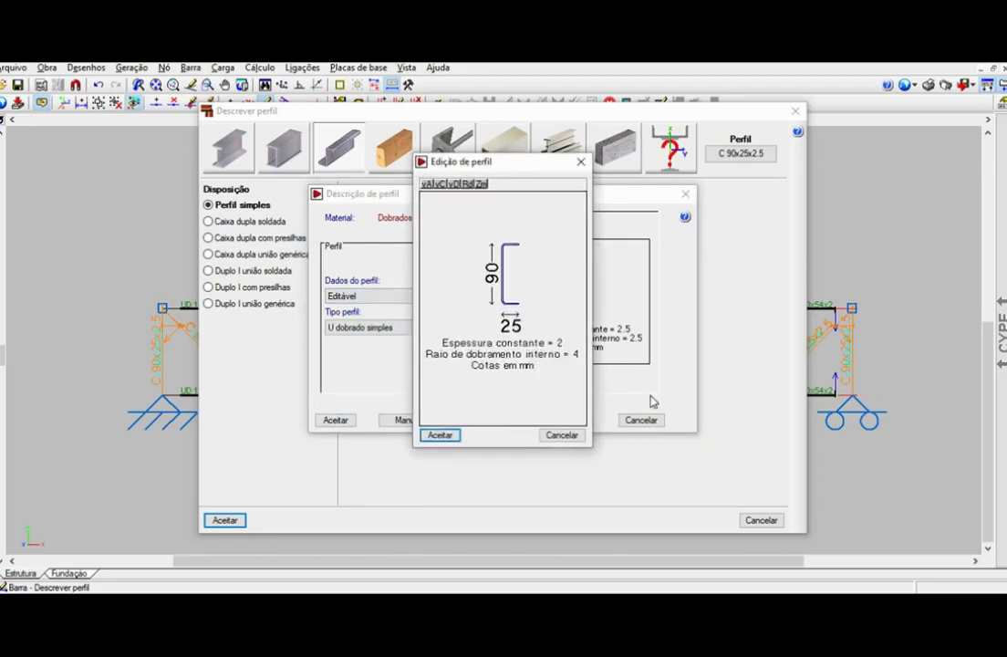
In the Windows calculator, divide 1200 by 8, add 2 × 2 × 2, subtract 90 and halve the result for the flange width.
{"action": "key", "text": "alt+Tab"}
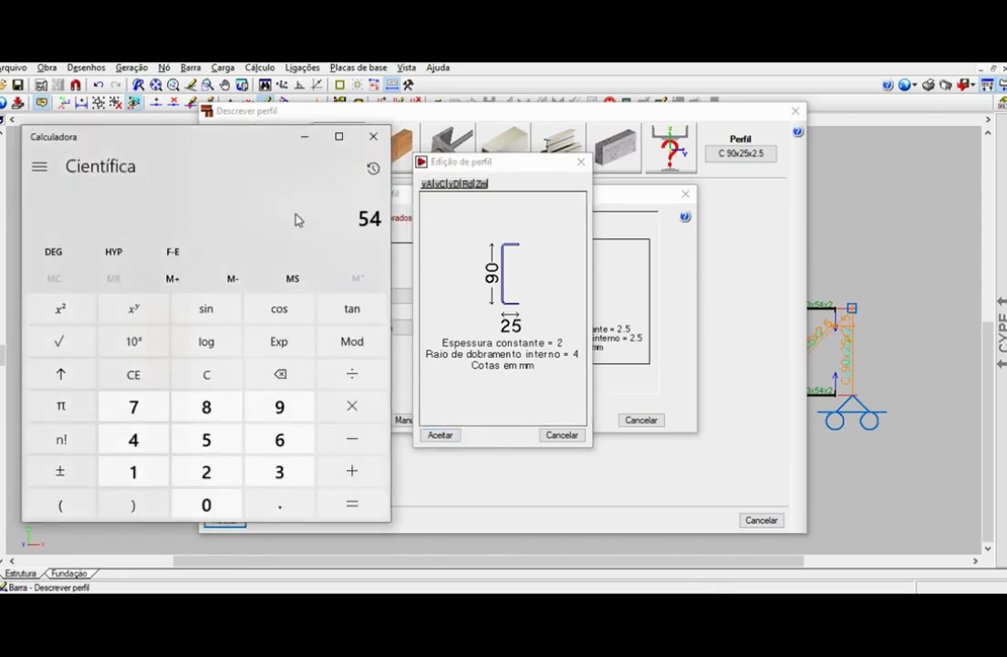
{"action": "type", "text": "1200"}
{"action": "key", "text": "slash"}
{"action": "type", "text": "8"}
{"action": "key", "text": "Return"}
{"action": "type", "text": "2*2*"}
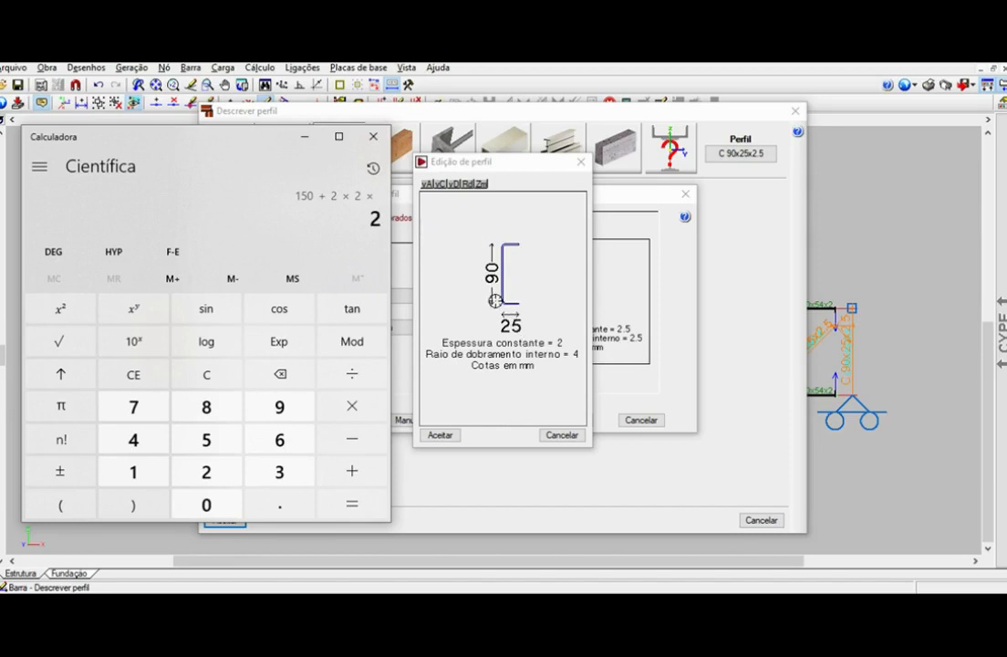
{"action": "key", "text": "minus"}
{"action": "type", "text": "90"}
{"action": "key", "text": "Return"}
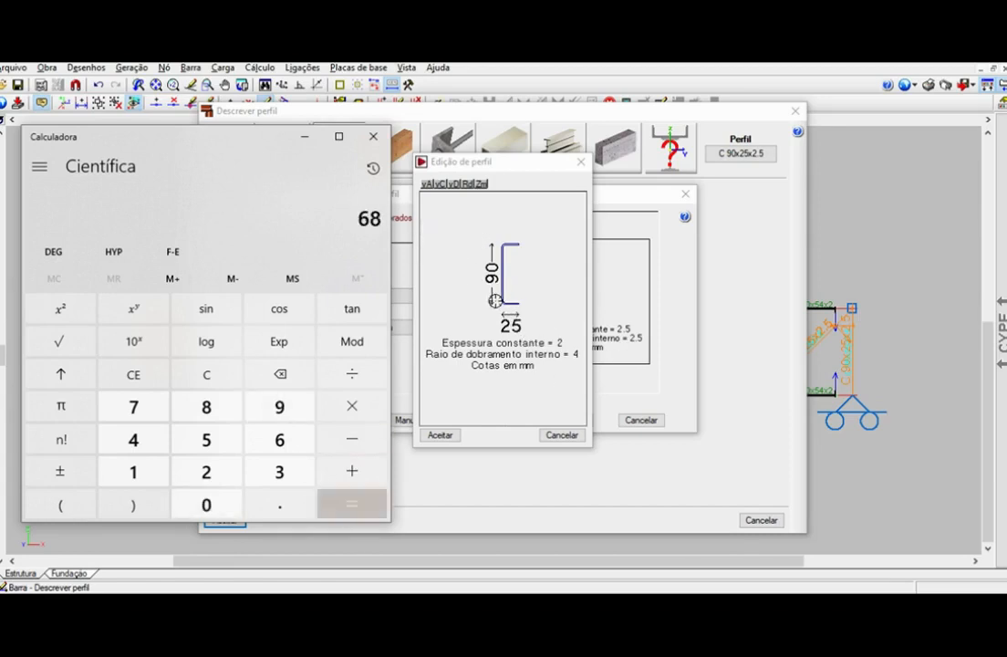
{"action": "key", "text": "slash"}
{"action": "type", "text": "2"}
{"action": "key", "text": "Return"}
Set the web member profile's flange width to 34 mm and apply the section to the verticals and diagonals.
{"action": "left_click", "coordinate": [496, 300]}
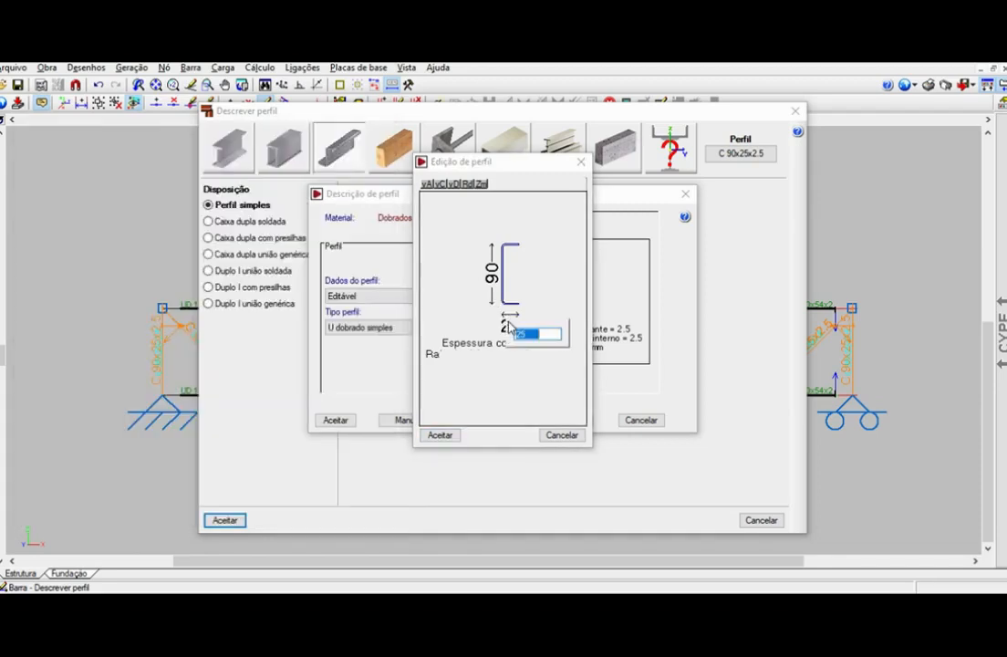
{"action": "type", "text": "34"}
{"action": "key", "text": "Return"}
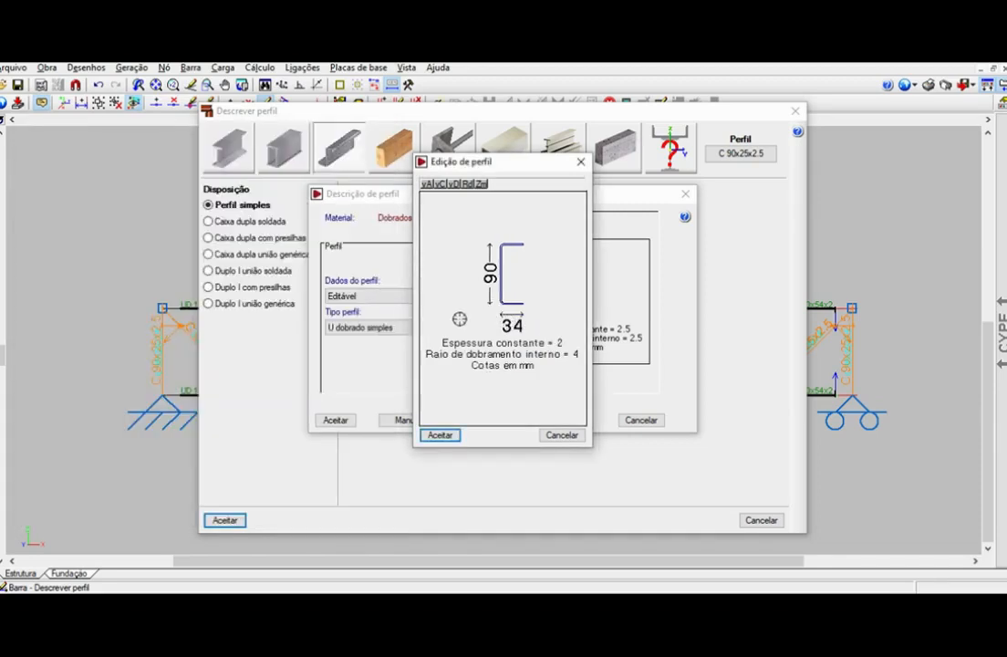
{"action": "left_click", "coordinate": [439, 435]}
{"action": "left_click", "coordinate": [334, 422]}
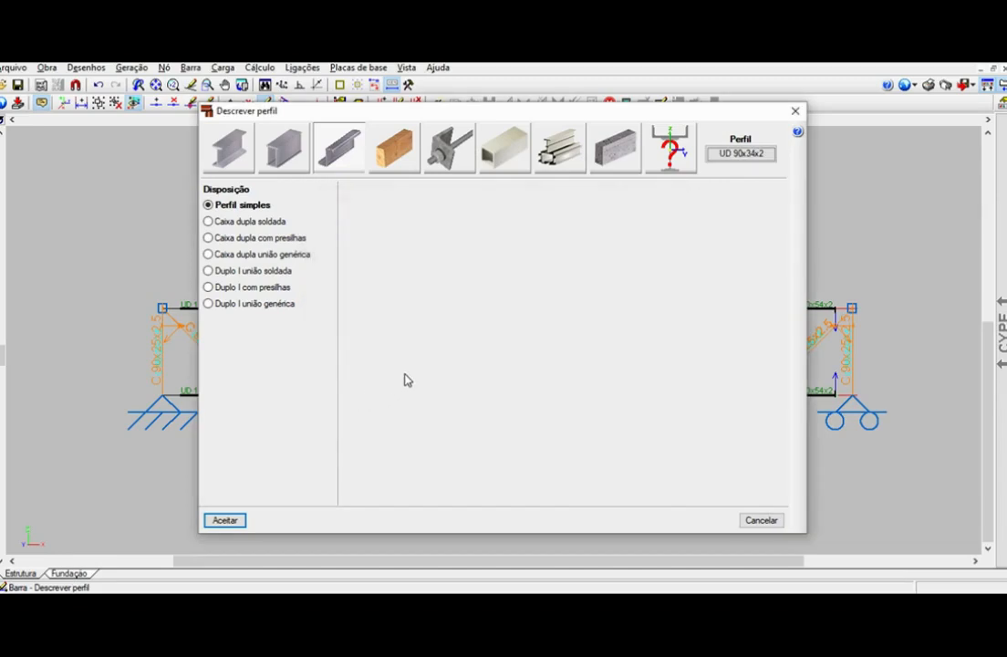
{"action": "left_click", "coordinate": [231, 521]}
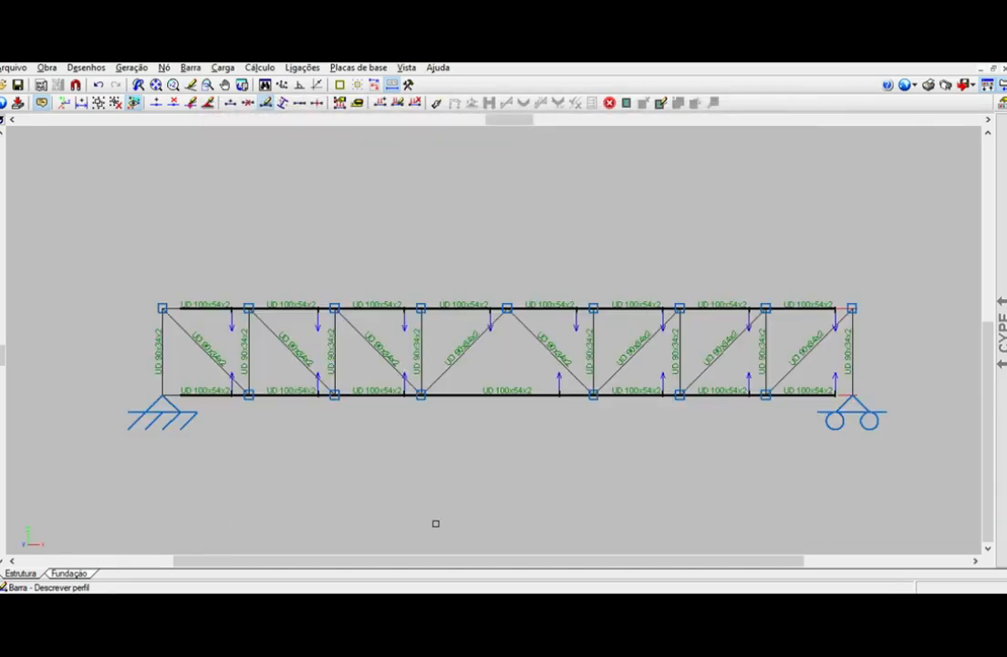
Recalculate the structure with the Não dimensionar perfis option.
{"action": "left_click", "coordinate": [259, 67]}
{"action": "left_click", "coordinate": [276, 88]}
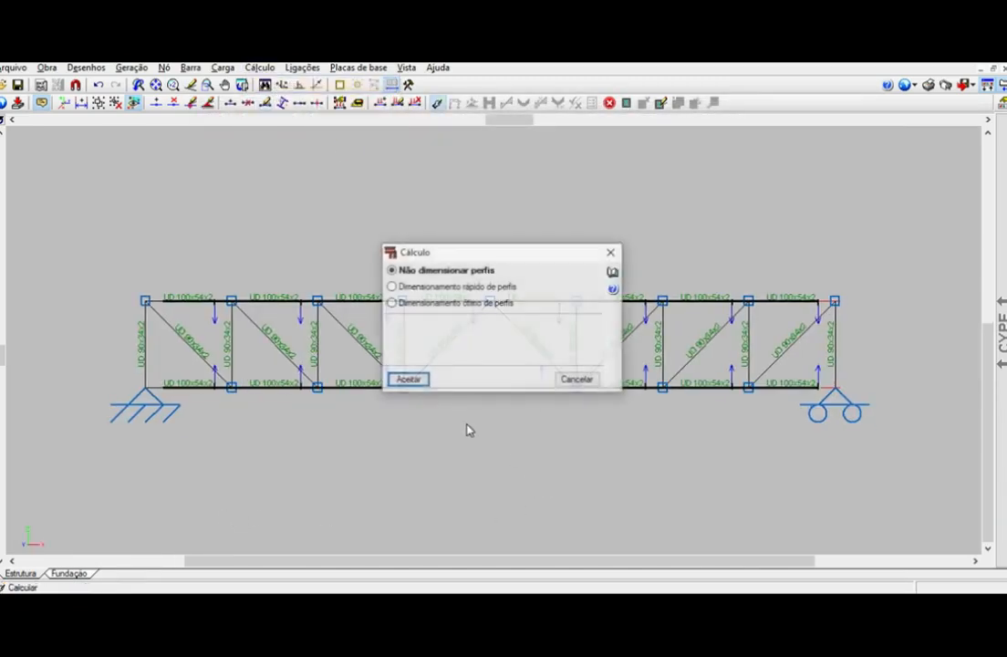
{"action": "left_click", "coordinate": [407, 379]}
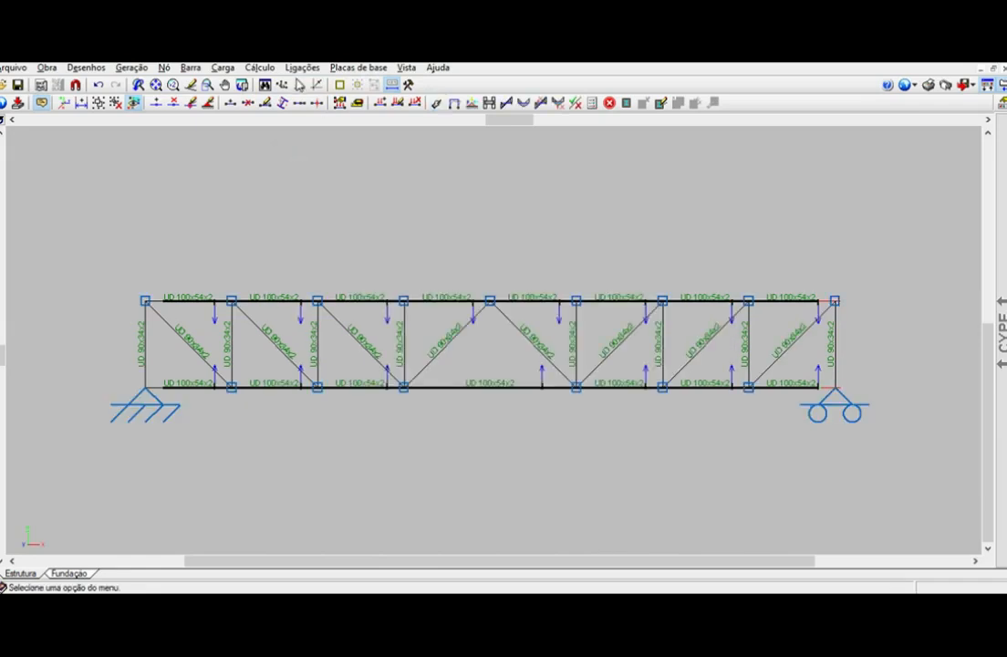
Verify the bars and inspect the resistance utilisation of the lower truss's central bottom chord and web members.
{"action": "left_click", "coordinate": [259, 67]}
{"action": "left_click", "coordinate": [315, 236]}
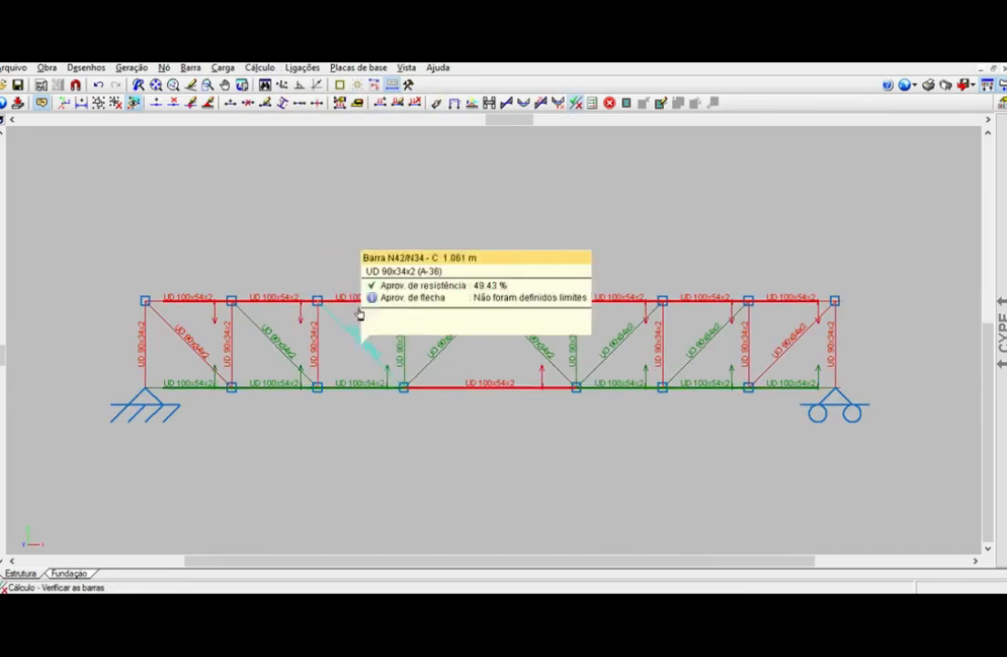
{"action": "mouse_move", "coordinate": [479, 400]}
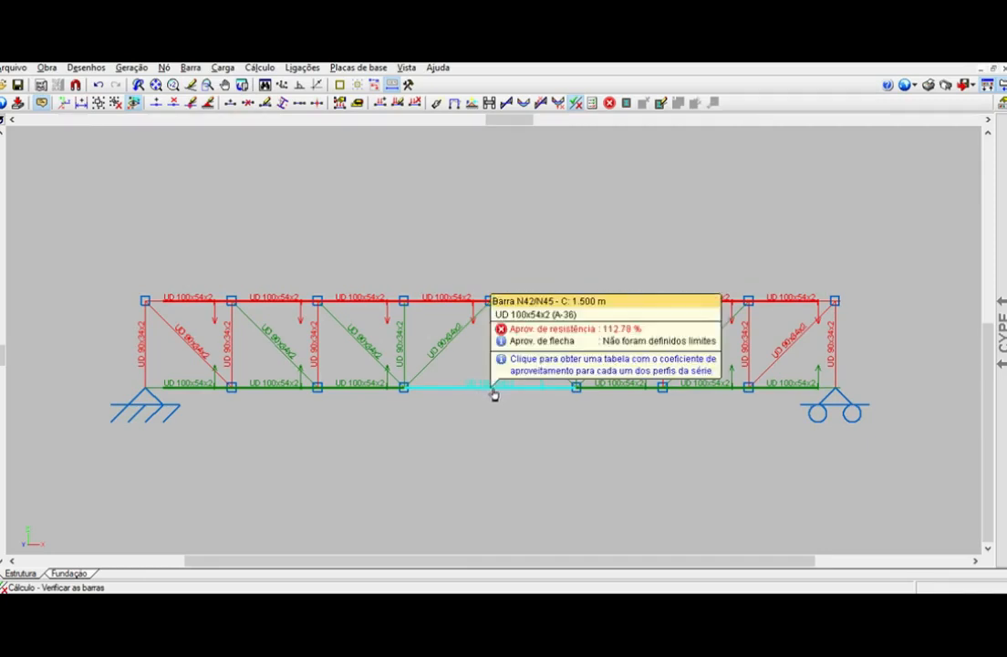
{"action": "mouse_move", "coordinate": [318, 357]}
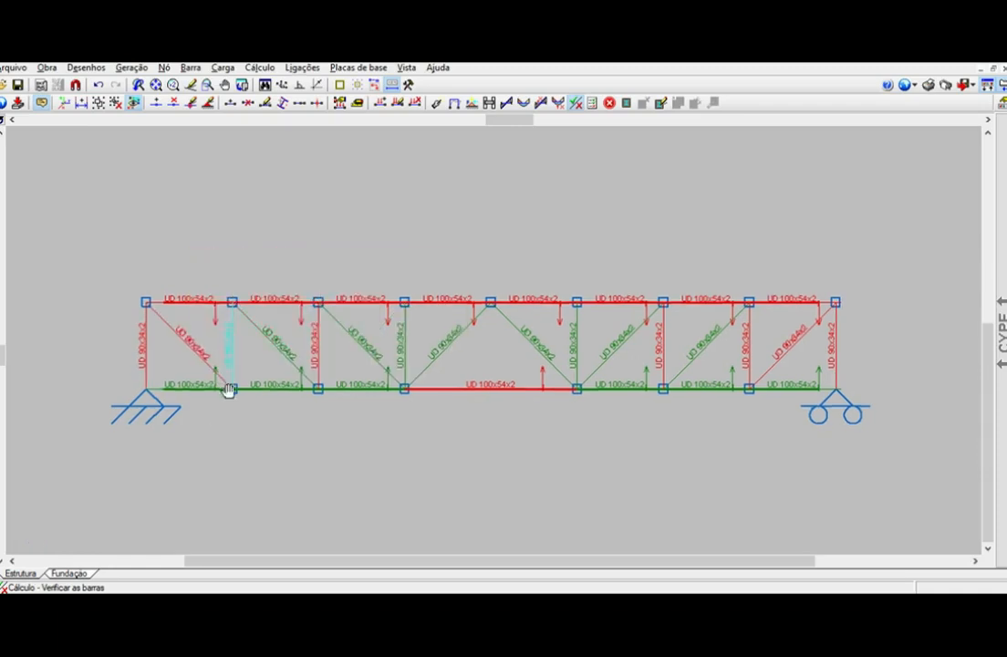
{"action": "middle_click_drag", "start_coordinate": [227, 388], "coordinate": [229, 424]}
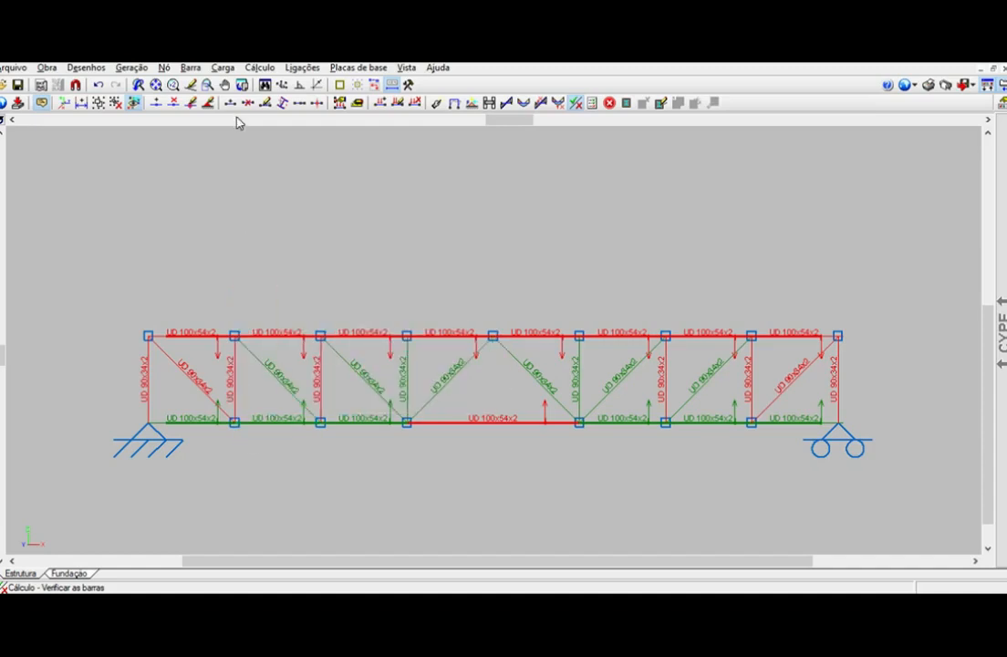
Start Descrever material and examine the steels assigned to the single beam, the upper truss and the lower truss.
{"action": "left_click", "coordinate": [190, 68]}
{"action": "left_click", "coordinate": [245, 172]}
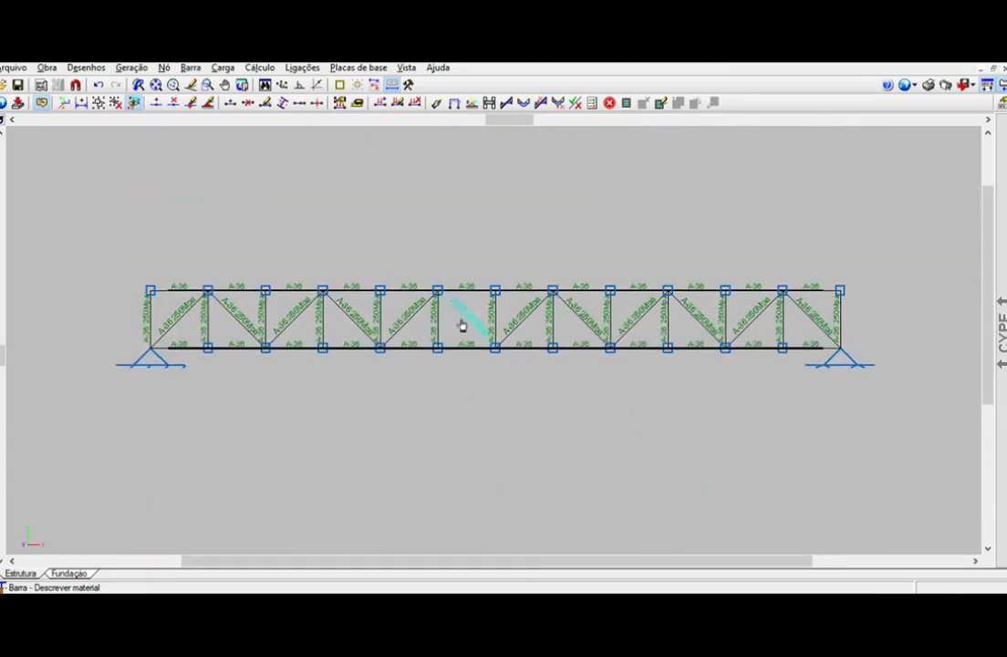
{"action": "scroll", "coordinate": [460, 327], "scroll_direction": "up", "scroll_amount": 2}
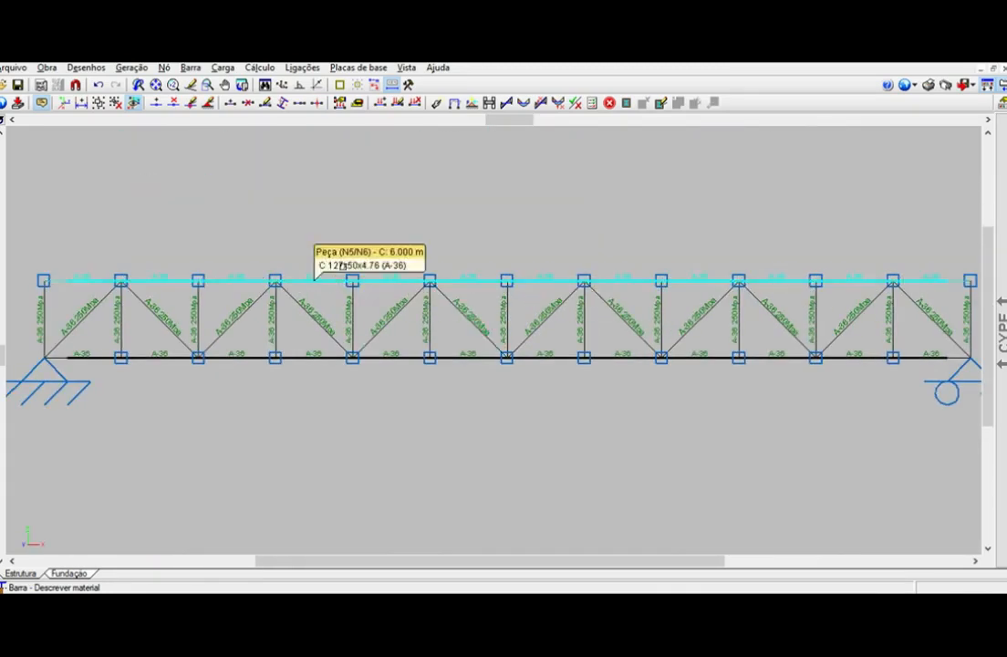
{"action": "scroll", "coordinate": [369, 401], "scroll_direction": "down", "scroll_amount": 2}
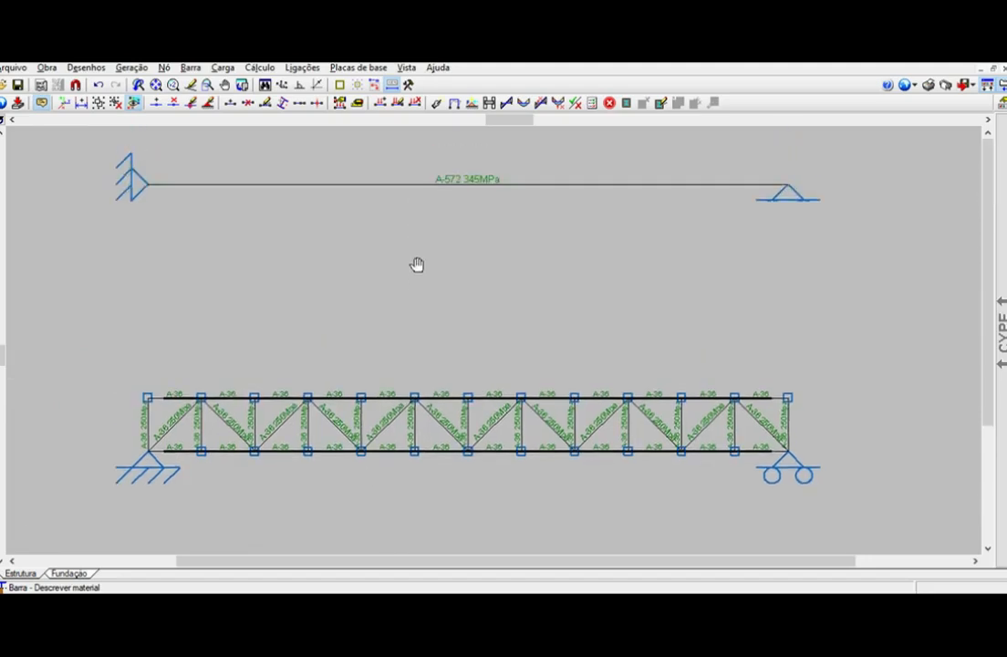
{"action": "middle_click_drag", "start_coordinate": [416, 263], "coordinate": [415, 323]}
{"action": "scroll", "coordinate": [454, 247], "scroll_direction": "up", "scroll_amount": 3}
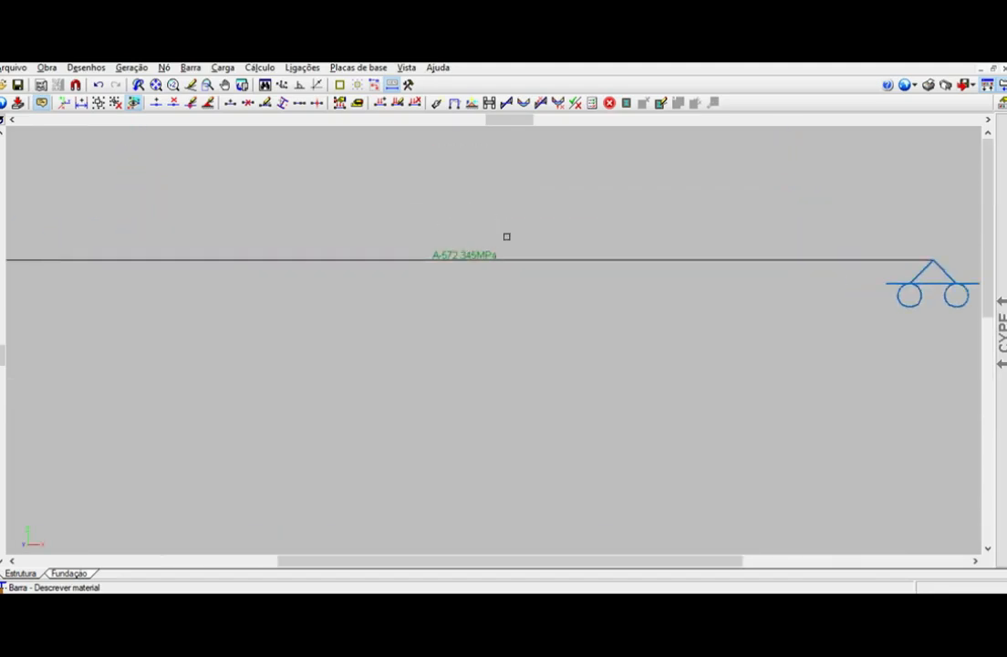
{"action": "scroll", "coordinate": [467, 211], "scroll_direction": "down", "scroll_amount": 3}
{"action": "scroll", "coordinate": [422, 480], "scroll_direction": "up", "scroll_amount": 2}
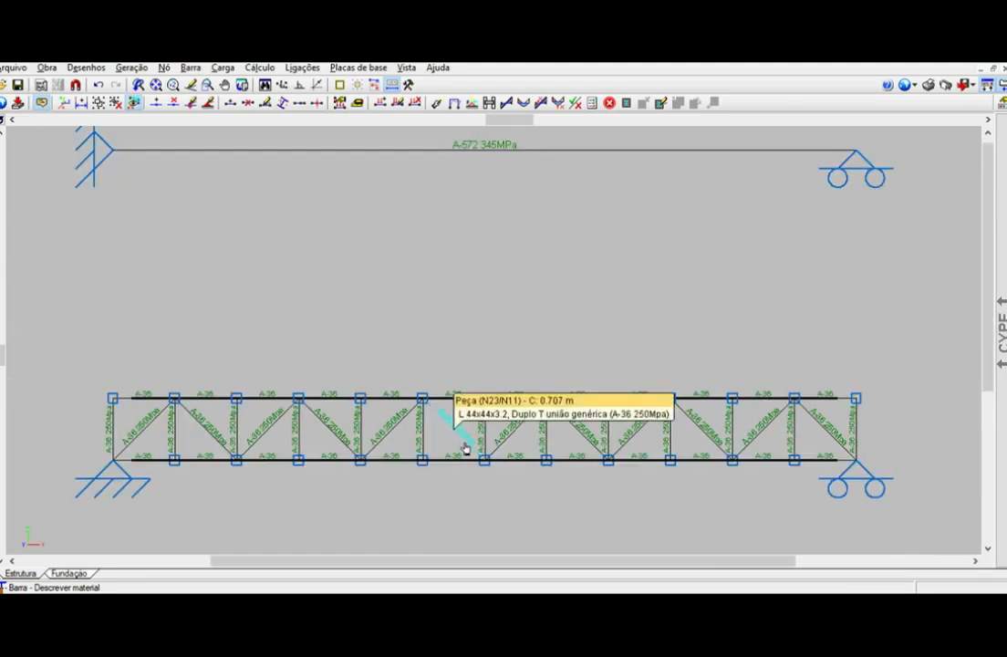
{"action": "middle_click_drag", "start_coordinate": [488, 218], "coordinate": [476, 287]}
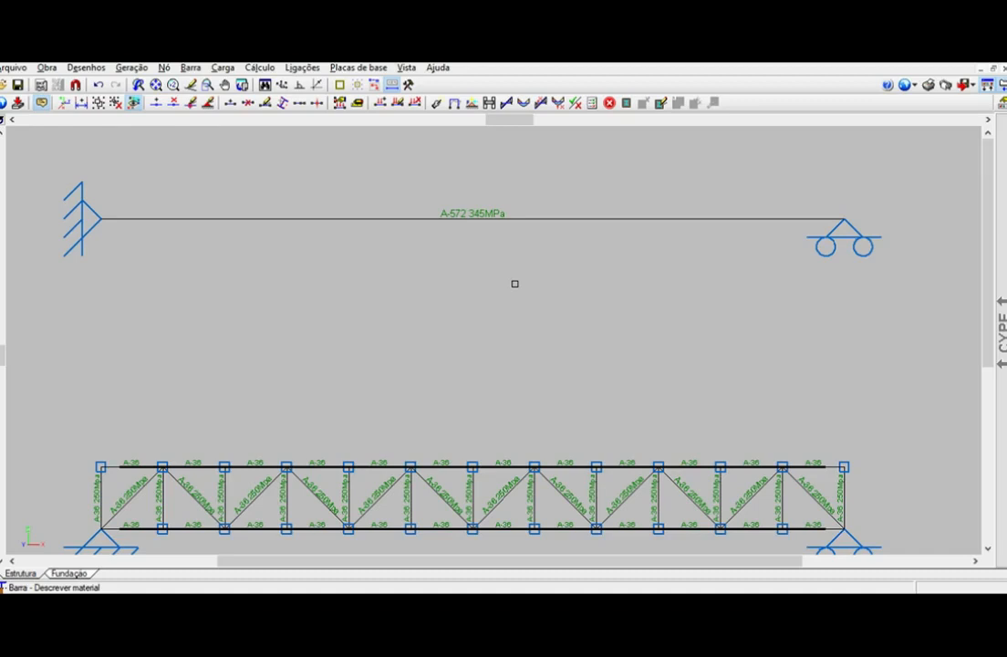
{"action": "middle_click_drag", "start_coordinate": [442, 404], "coordinate": [441, 396]}
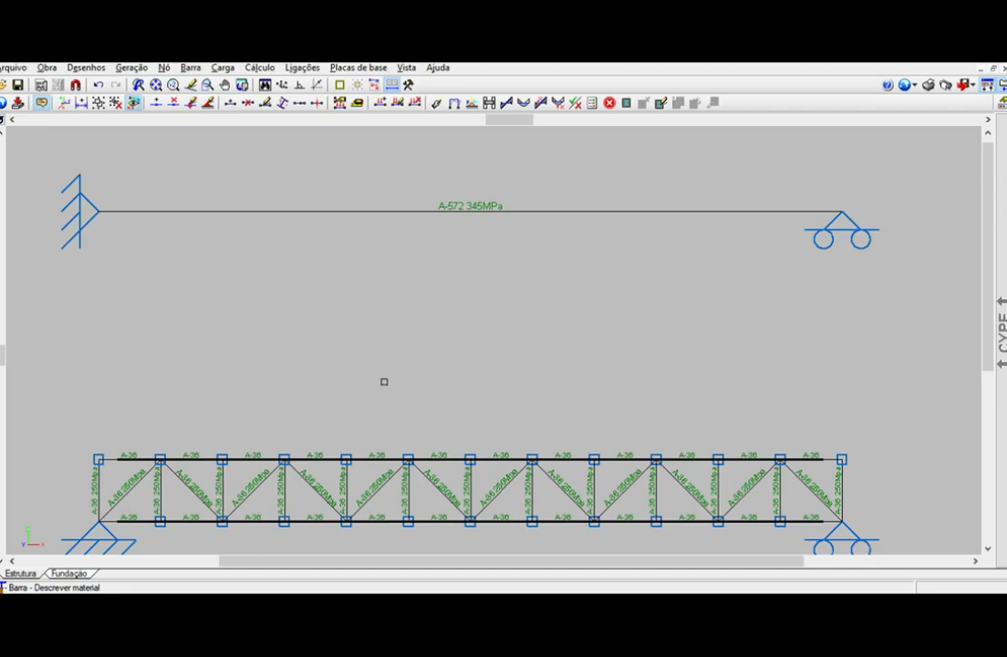
{"action": "scroll", "coordinate": [390, 277], "scroll_direction": "down", "scroll_amount": 4}
{"action": "middle_click_drag", "start_coordinate": [373, 442], "coordinate": [378, 270]}
{"action": "scroll", "coordinate": [378, 270], "scroll_direction": "up", "scroll_amount": 1}
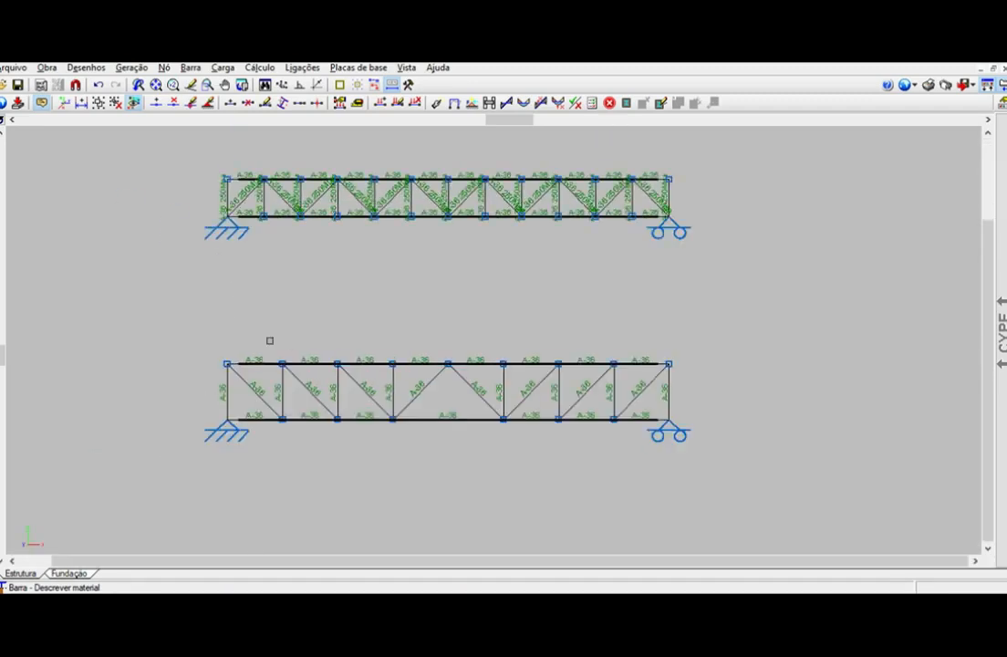
Assign A-572 Grau 50 folded steel to all the lower truss's bars.
{"action": "left_click_drag", "start_coordinate": [148, 308], "coordinate": [672, 431]}
{"action": "right_click", "coordinate": [629, 375]}
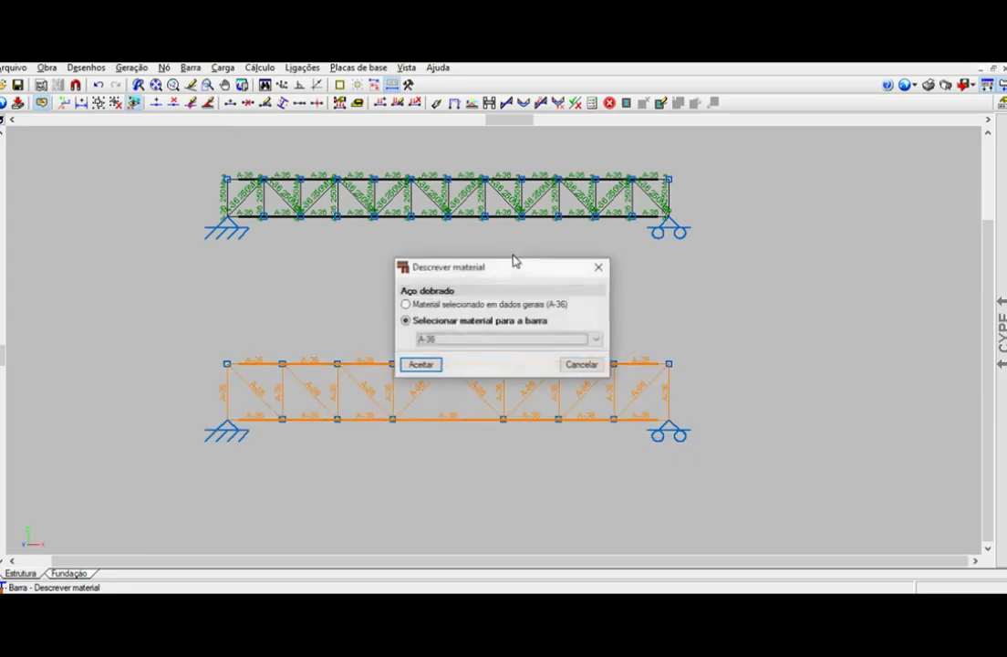
{"action": "left_click", "coordinate": [470, 340]}
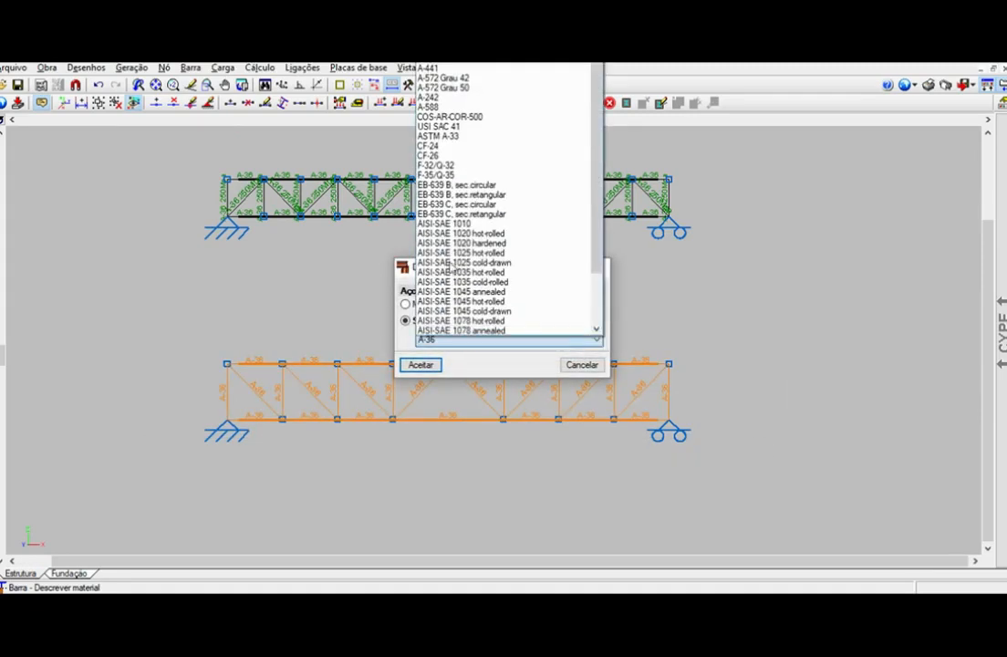
{"action": "left_click", "coordinate": [476, 92]}
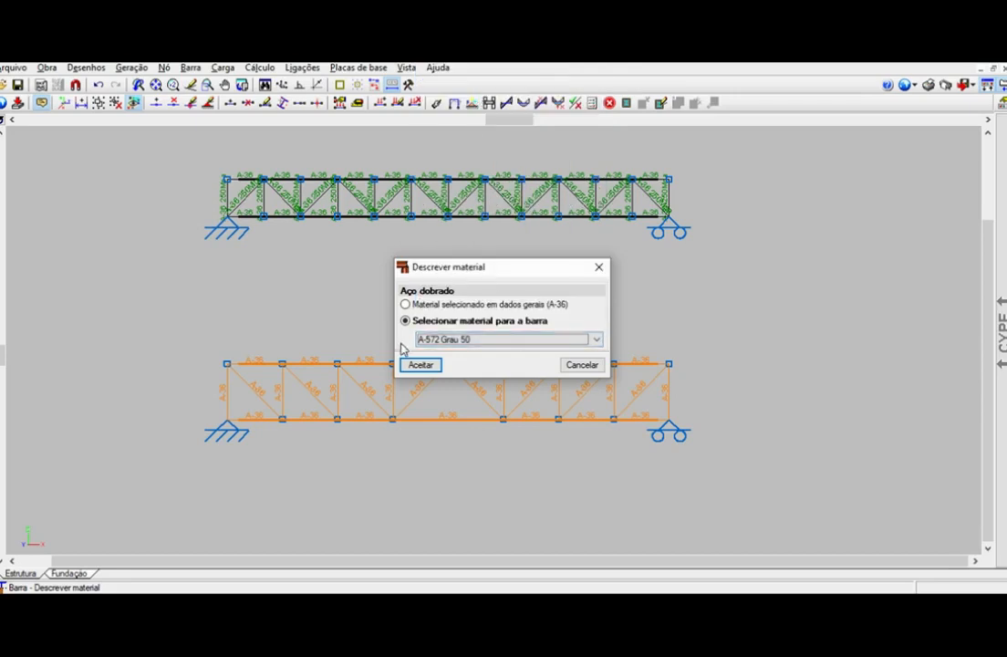
{"action": "left_click", "coordinate": [420, 364]}
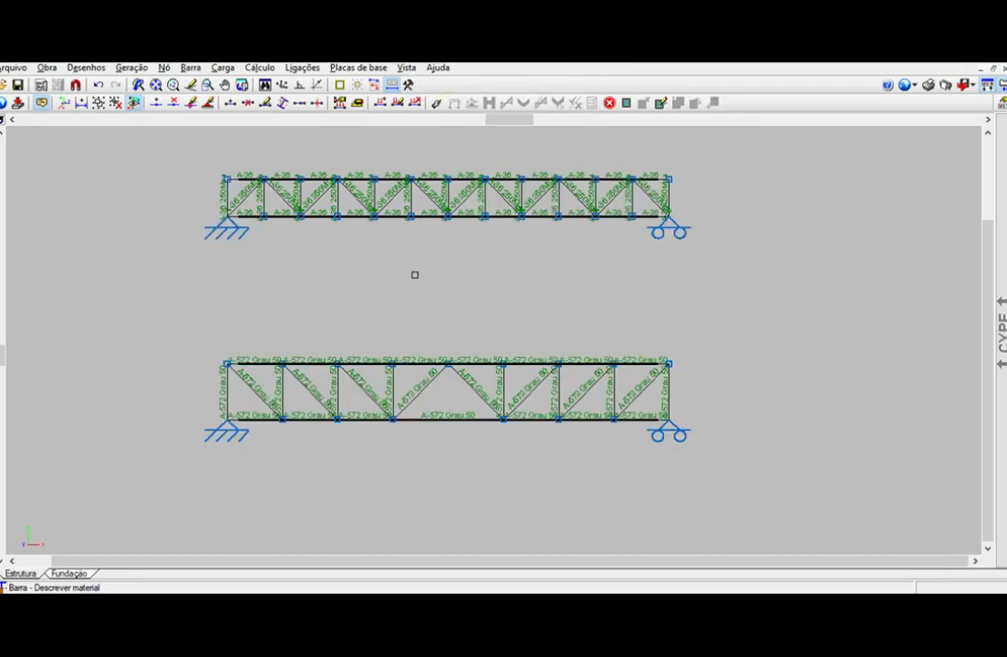
Compare the steels of the three structures and recalculate with the Não dimensionar perfis option.
{"action": "middle_click_drag", "start_coordinate": [420, 304], "coordinate": [386, 443]}
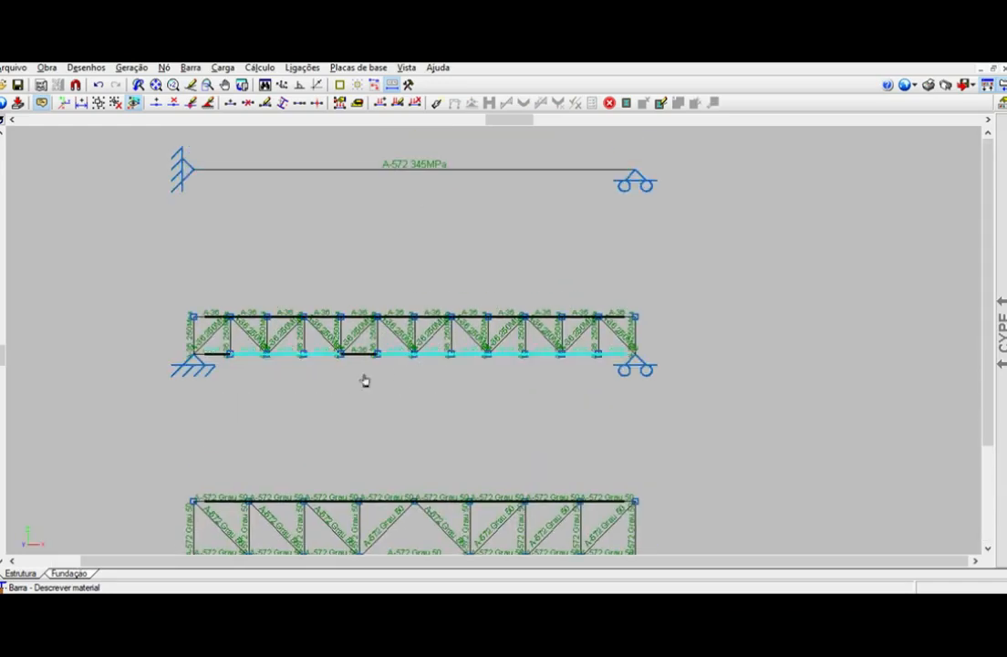
{"action": "middle_click_drag", "start_coordinate": [366, 426], "coordinate": [373, 288]}
{"action": "scroll", "coordinate": [372, 315], "scroll_direction": "up", "scroll_amount": 1}
{"action": "scroll", "coordinate": [264, 436], "scroll_direction": "up", "scroll_amount": 1}
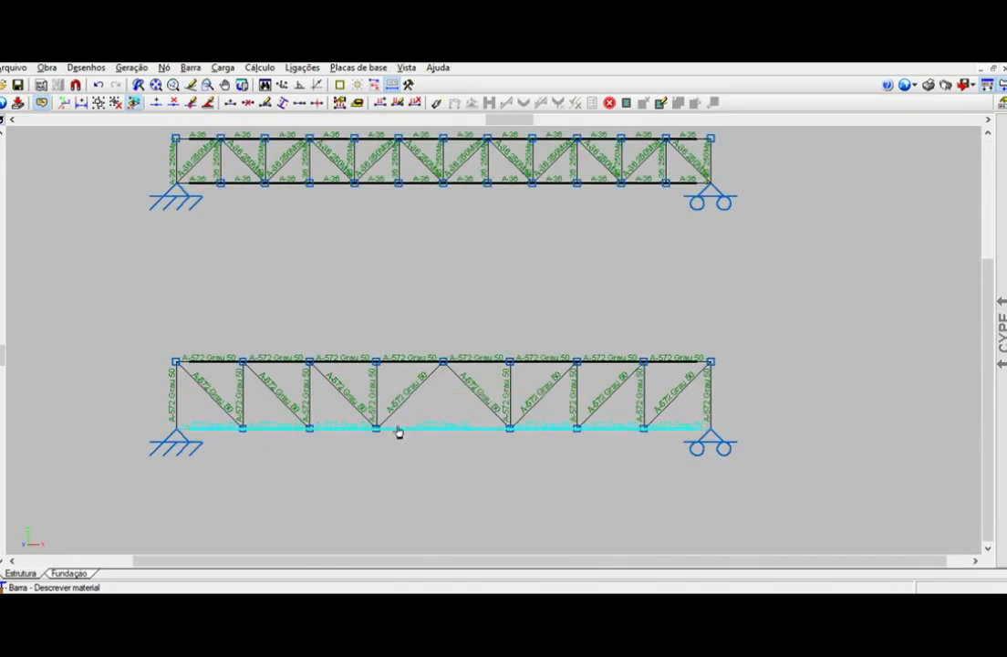
{"action": "scroll", "coordinate": [441, 452], "scroll_direction": "down", "scroll_amount": 2}
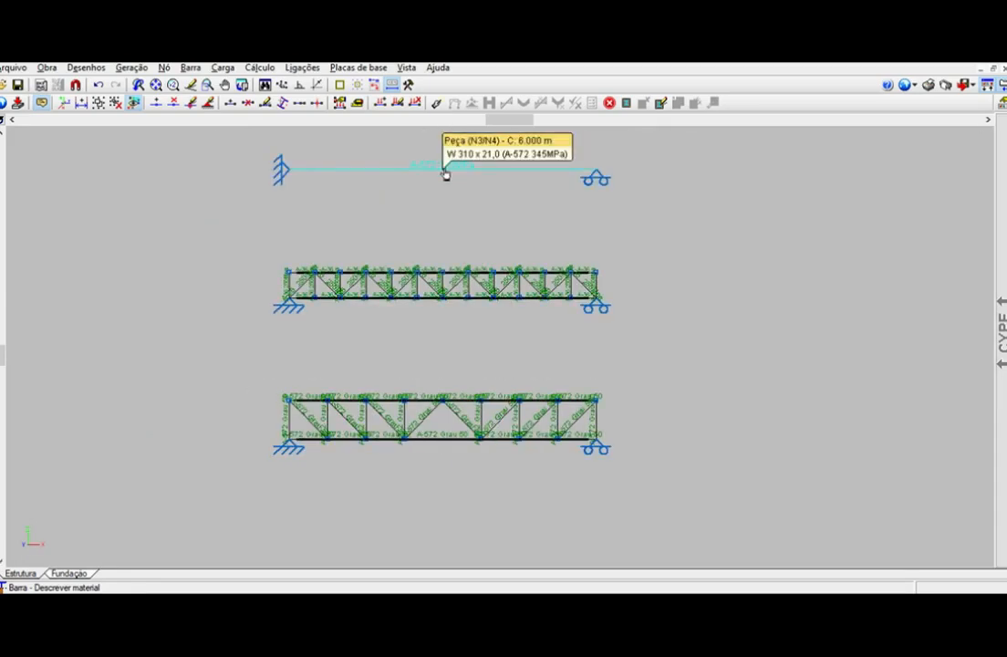
{"action": "scroll", "coordinate": [339, 472], "scroll_direction": "up", "scroll_amount": 2}
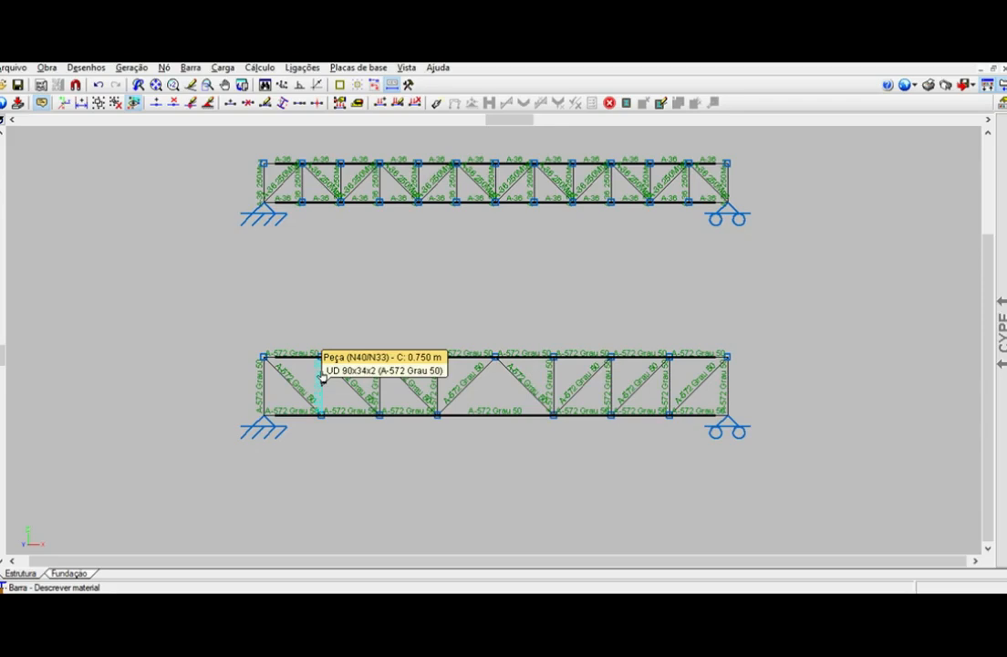
{"action": "left_click", "coordinate": [259, 67]}
{"action": "left_click", "coordinate": [278, 85]}
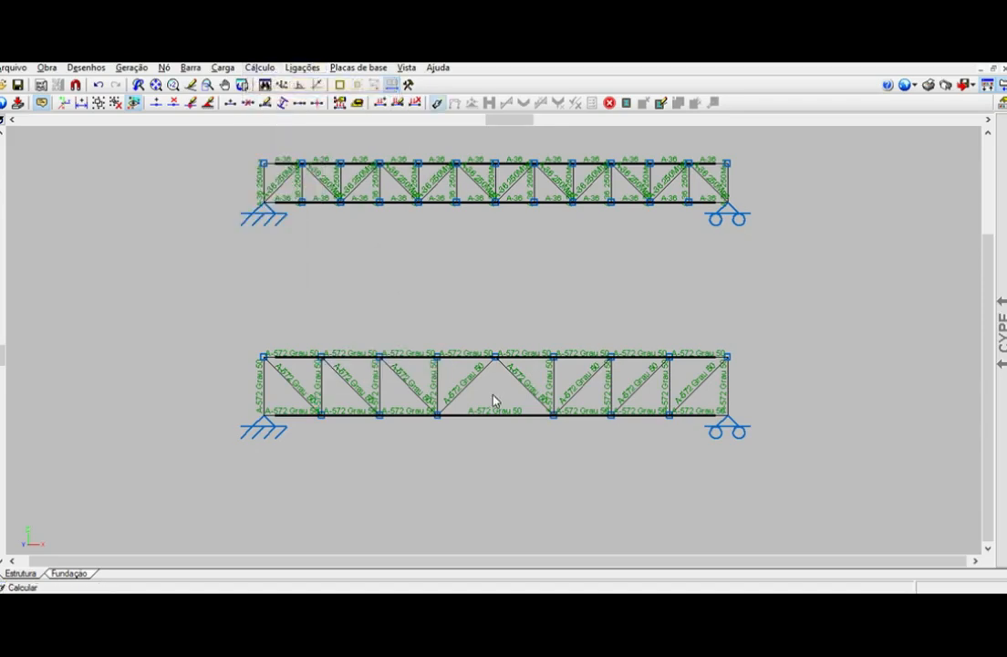
{"action": "left_click", "coordinate": [407, 379]}
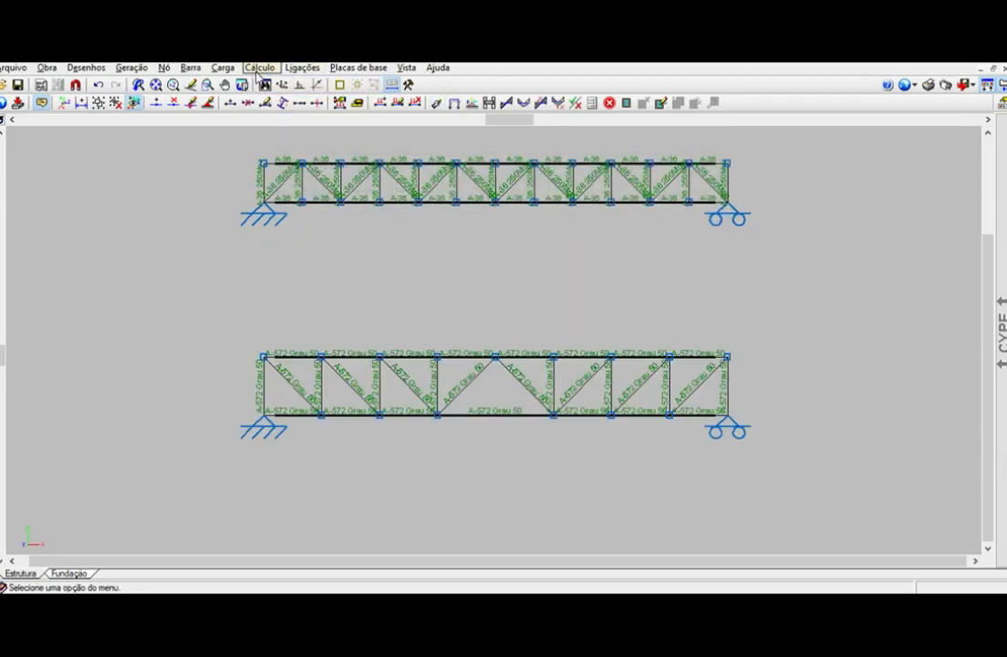
Verify the bars and inspect the resistance utilisation of the lower truss's verticals and diagonals.
{"action": "left_click", "coordinate": [258, 69]}
{"action": "left_click", "coordinate": [308, 236]}
{"action": "scroll", "coordinate": [490, 479], "scroll_direction": "up", "scroll_amount": 2}
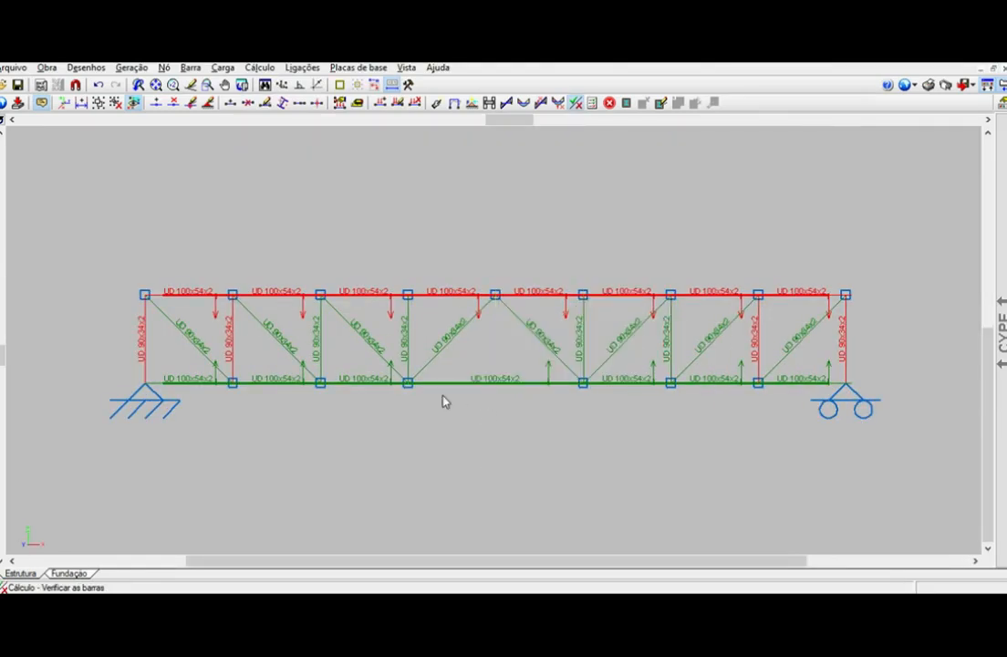
{"action": "mouse_move", "coordinate": [178, 343]}
{"action": "mouse_move", "coordinate": [315, 361]}
{"action": "mouse_move", "coordinate": [143, 346]}
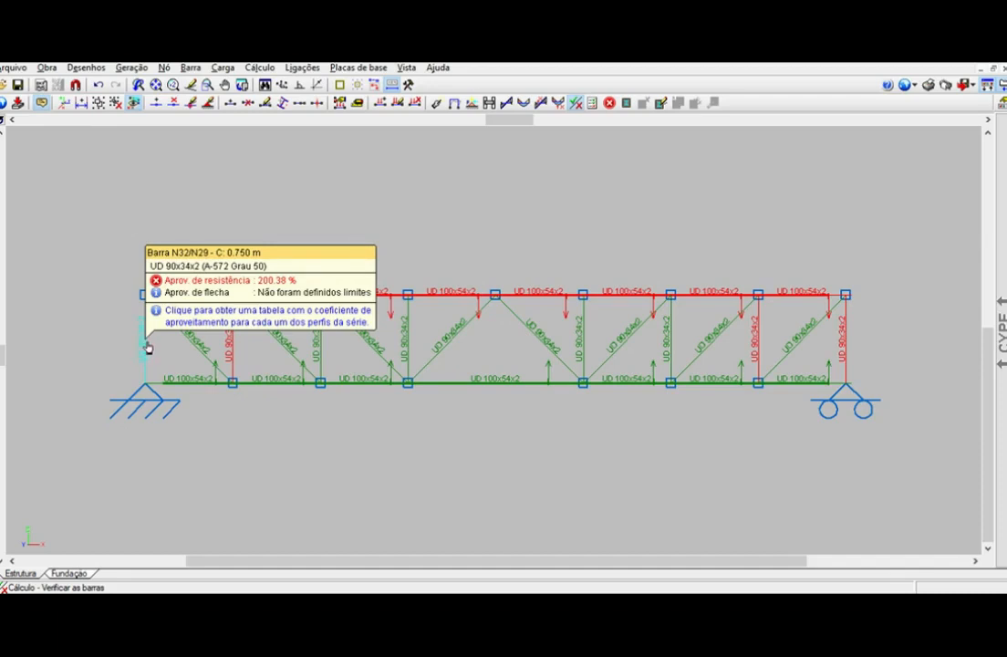
Change the profile type of the lower truss's verticals and diagonals to U dobrado enrijecido.
{"action": "left_click", "coordinate": [185, 69]}
{"action": "left_click", "coordinate": [223, 121]}
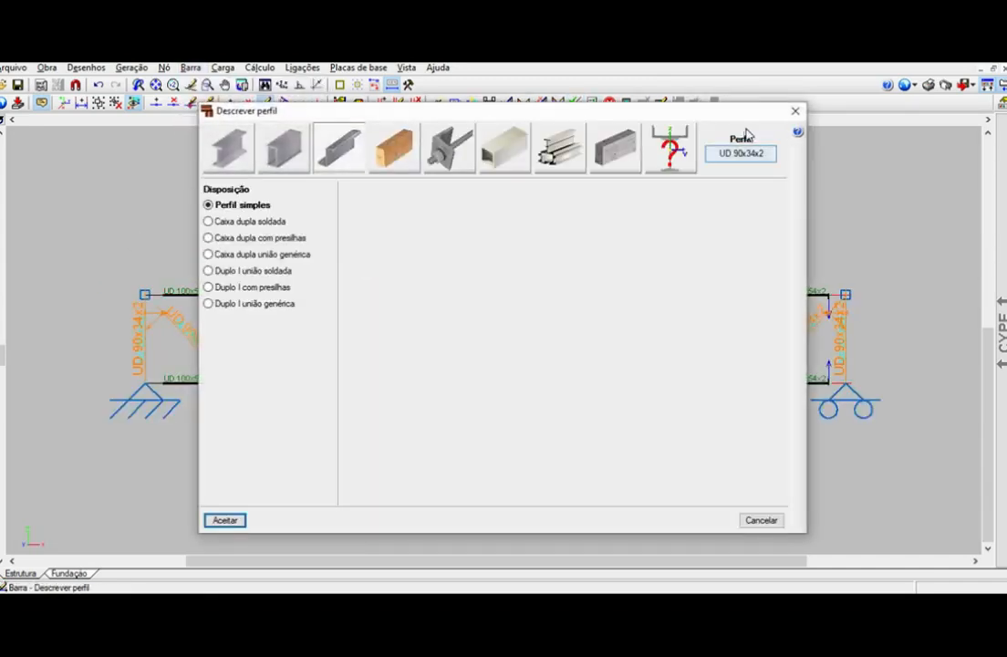
{"action": "left_click", "coordinate": [765, 159]}
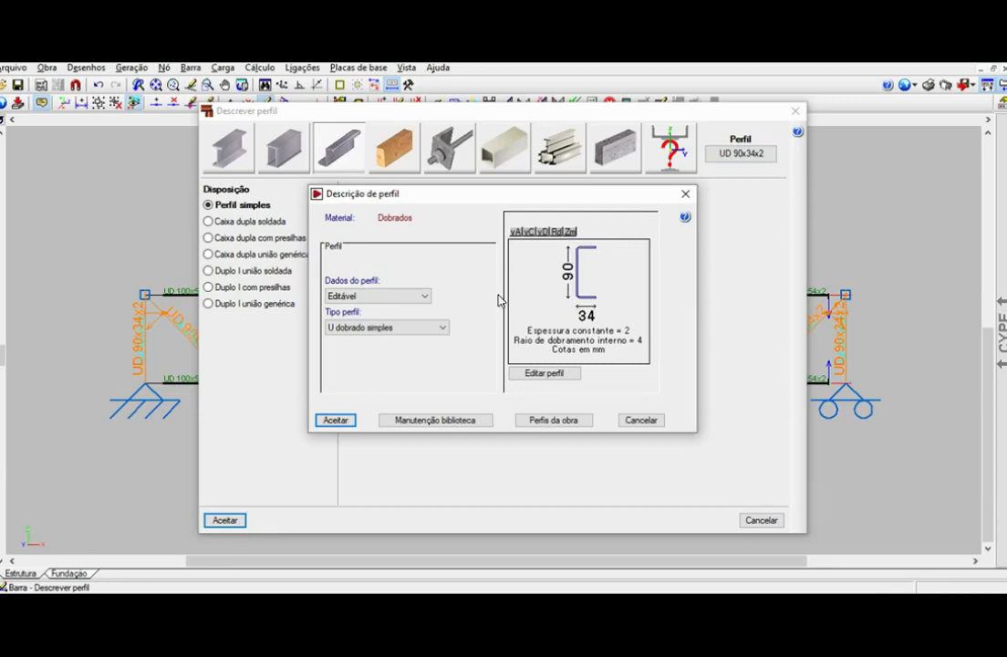
{"action": "left_click", "coordinate": [428, 327]}
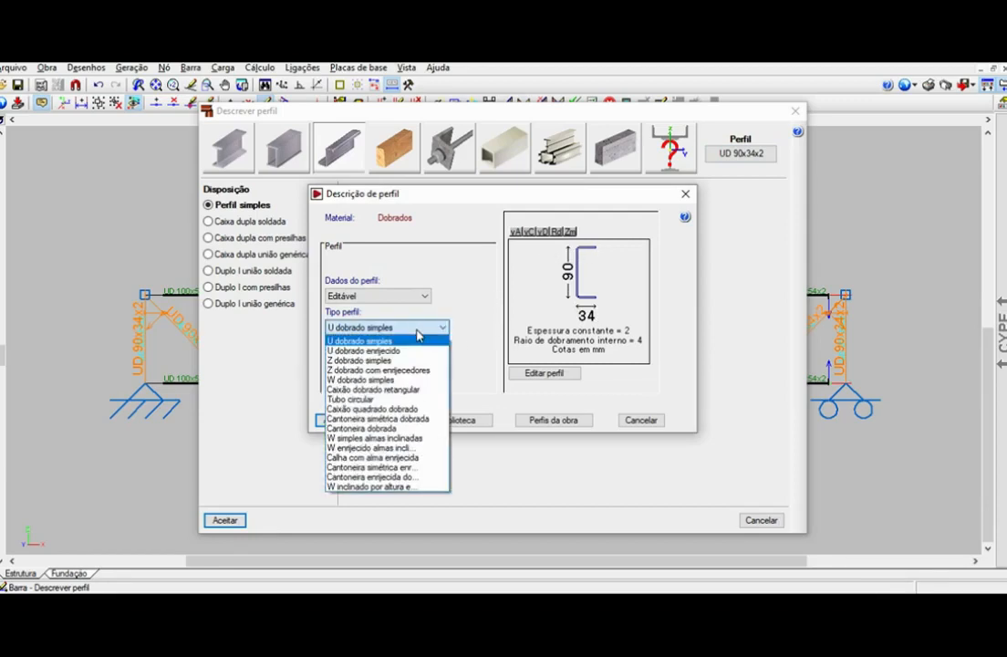
{"action": "left_click", "coordinate": [414, 352]}
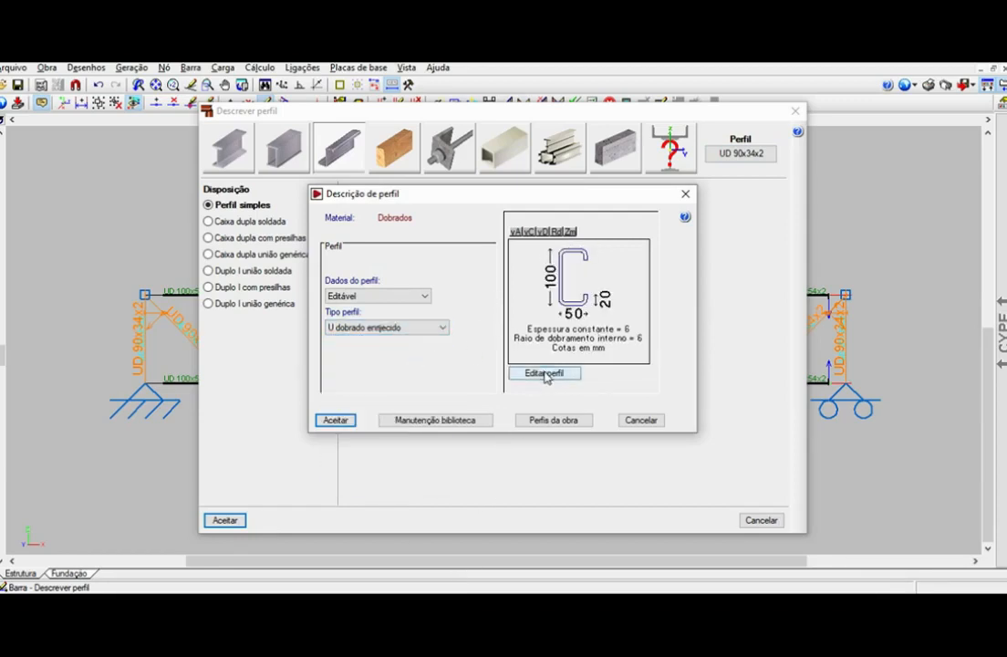
Set the stiffened U profile's thickness to 2 mm, inner bend radius to 4 mm and height to 90 mm.
{"action": "left_click", "coordinate": [543, 373]}
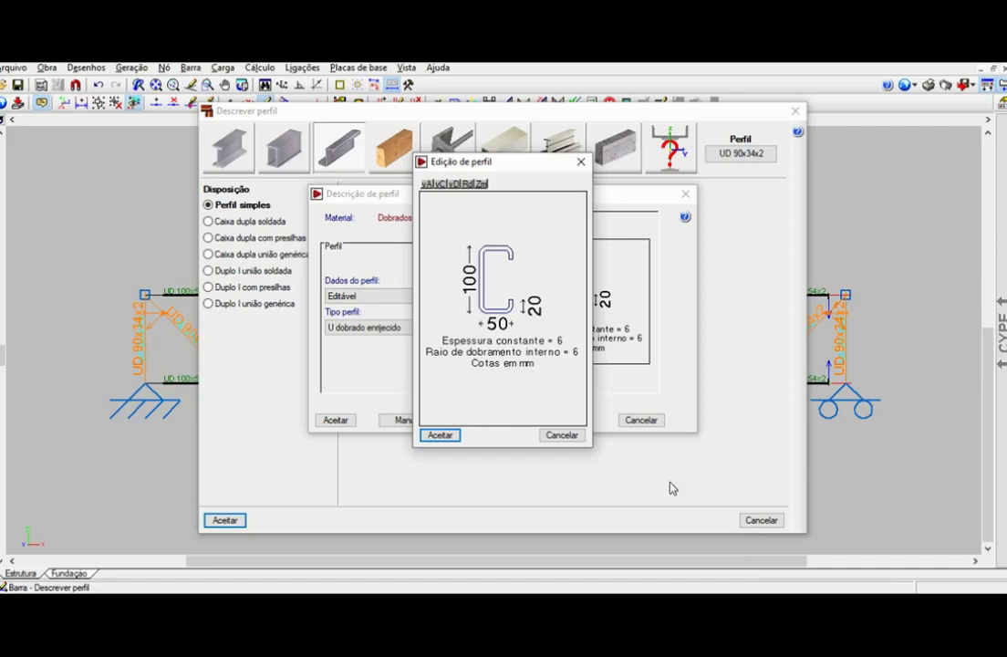
{"action": "left_click", "coordinate": [553, 348]}
{"action": "key", "text": "Return"}
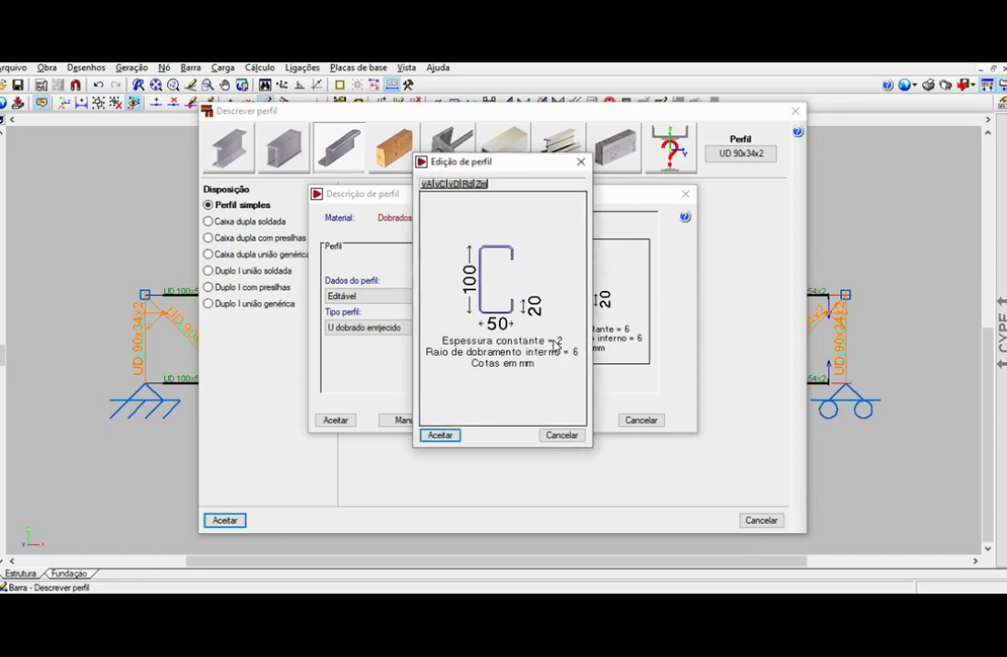
{"action": "left_click", "coordinate": [556, 352]}
{"action": "type", "text": "4"}
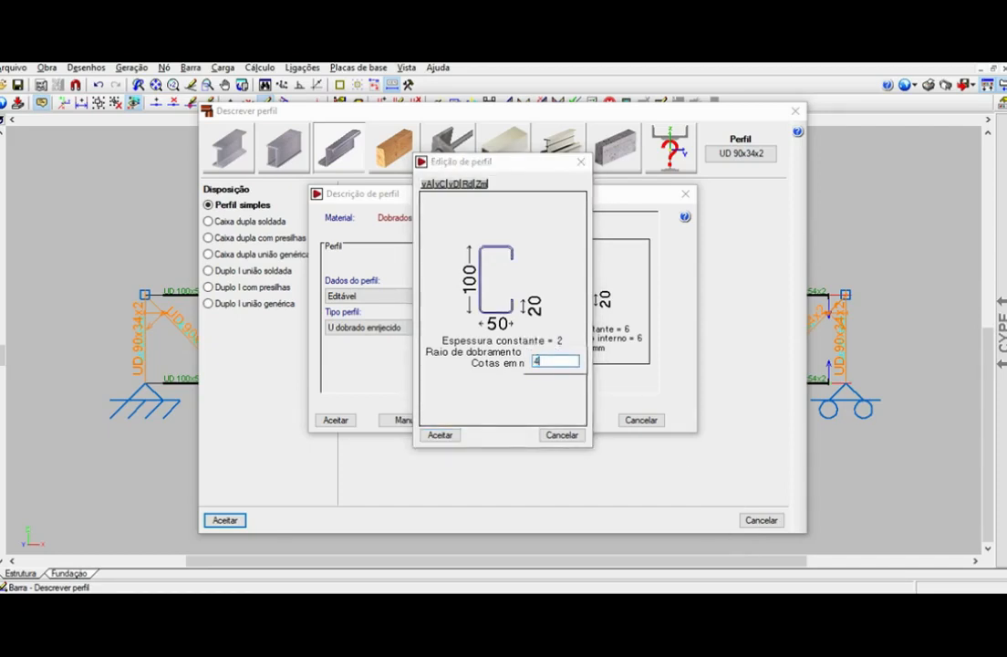
{"action": "key", "text": "Return"}
{"action": "left_click", "coordinate": [466, 297]}
{"action": "type", "text": "90"}
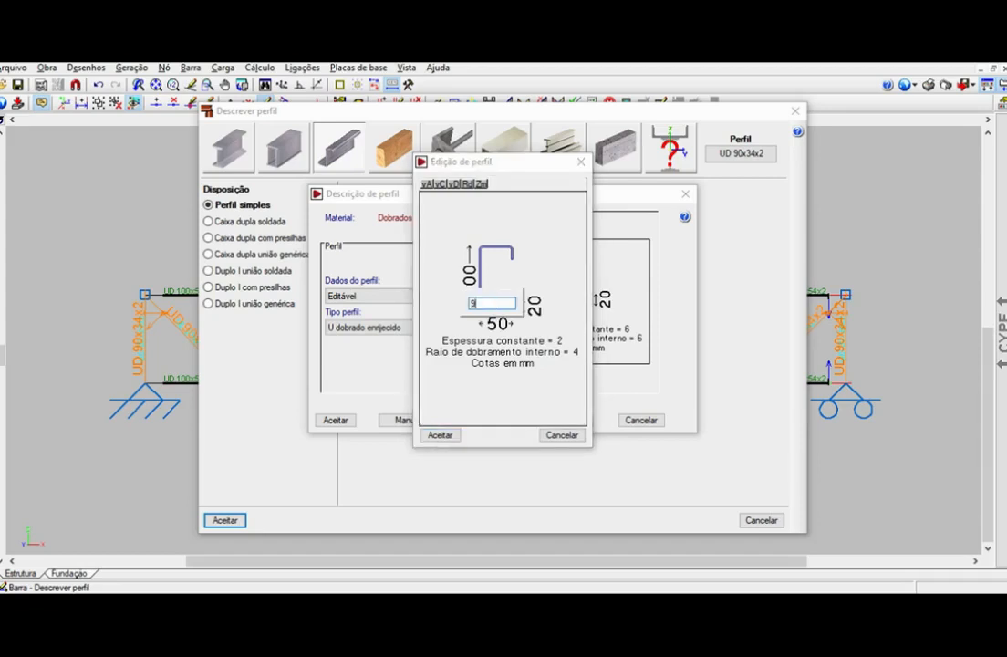
{"action": "key", "text": "Return"}
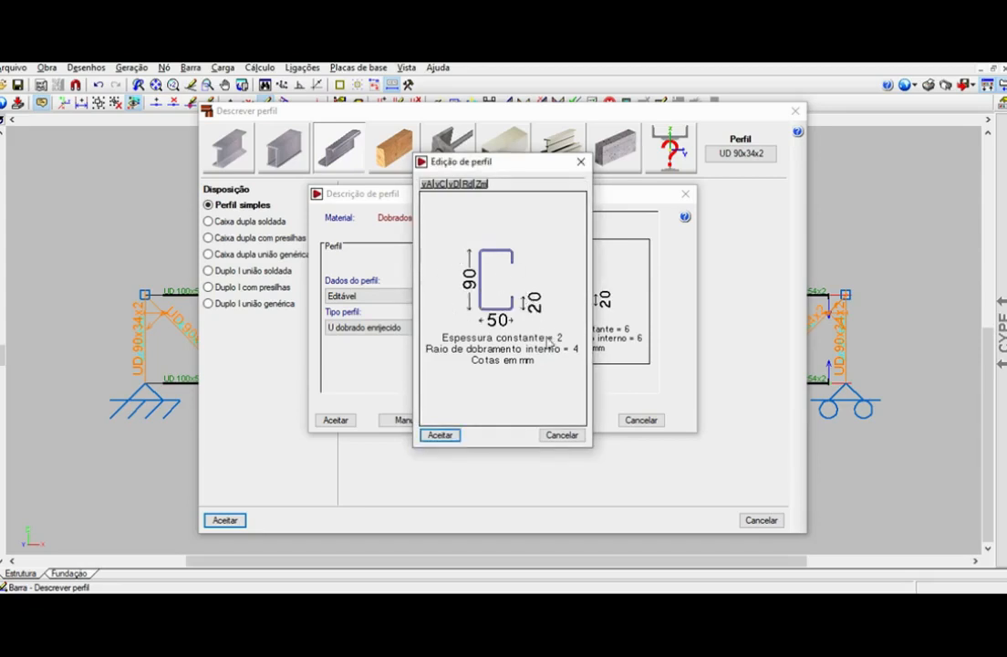
Switch to the calculator and work out the flange and lip sizes from a 1200/6 strip, deducting 90 and 23.
{"action": "left_click", "coordinate": [786, 583]}
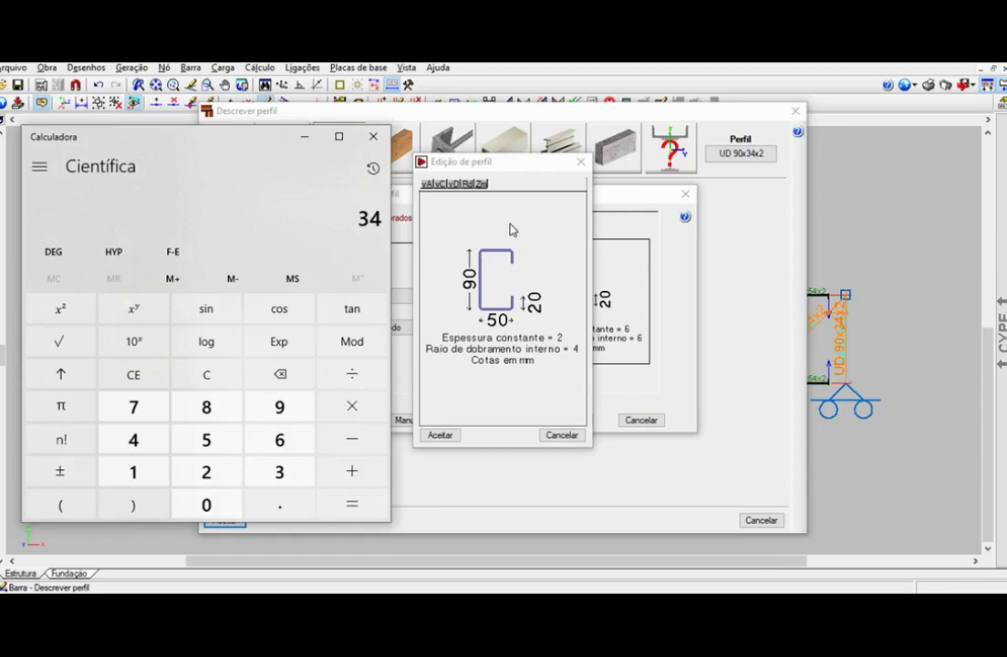
{"action": "type", "text": "1200/6"}
{"action": "key", "text": "Return"}
{"action": "type", "text": "-90"}
{"action": "key", "text": "Return"}
{"action": "type", "text": "4*2"}
{"action": "key", "text": "Return"}
{"action": "type", "text": "-23"}
{"action": "key", "text": "Return"}
{"action": "key", "text": "Return"}
Set the stiffened U profile's lip length to 23 mm and flange width to 40 mm.
{"action": "left_click", "coordinate": [533, 299]}
{"action": "type", "text": "2"}
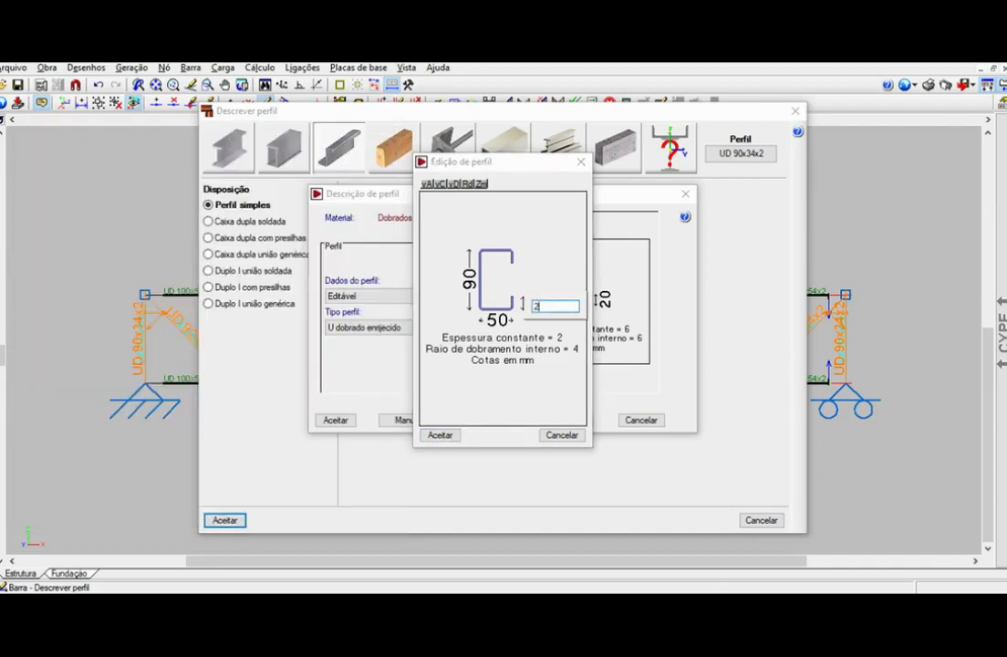
{"action": "type", "text": "3"}
{"action": "key", "text": "Return"}
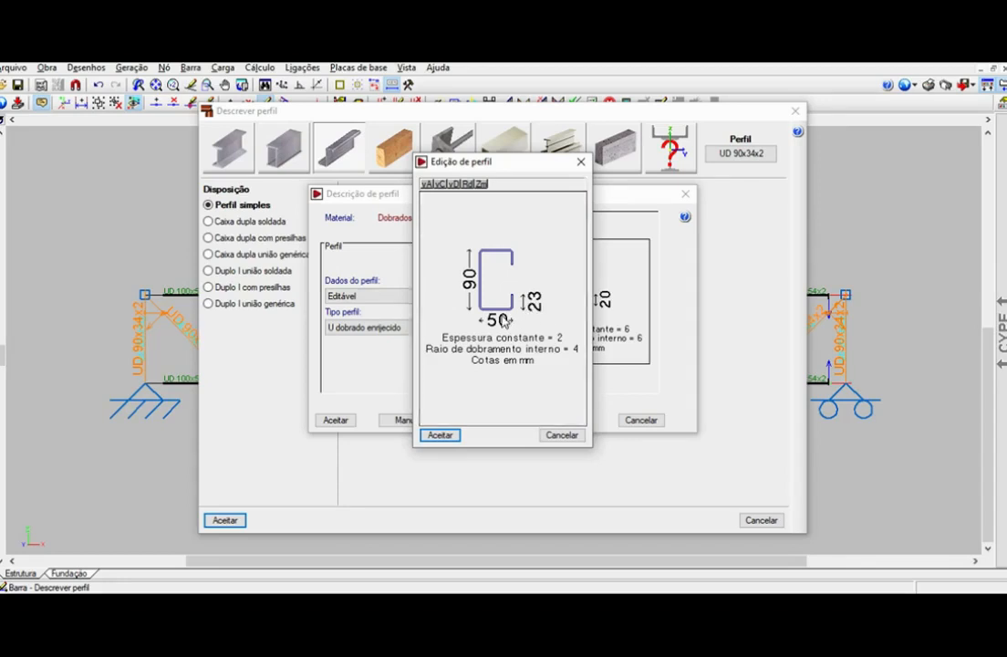
{"action": "left_click", "coordinate": [499, 319]}
{"action": "type", "text": "40"}
{"action": "key", "text": "Return"}
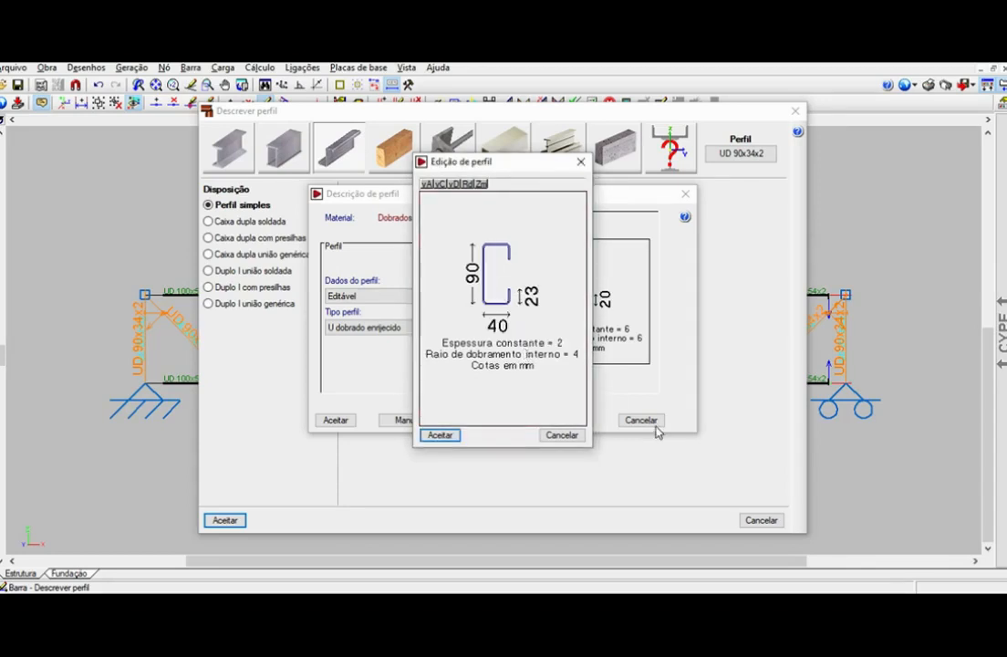
Set the stiffened U profile's flange width to 45 mm and lip length to 18 mm.
{"action": "key", "text": "alt+Tab"}
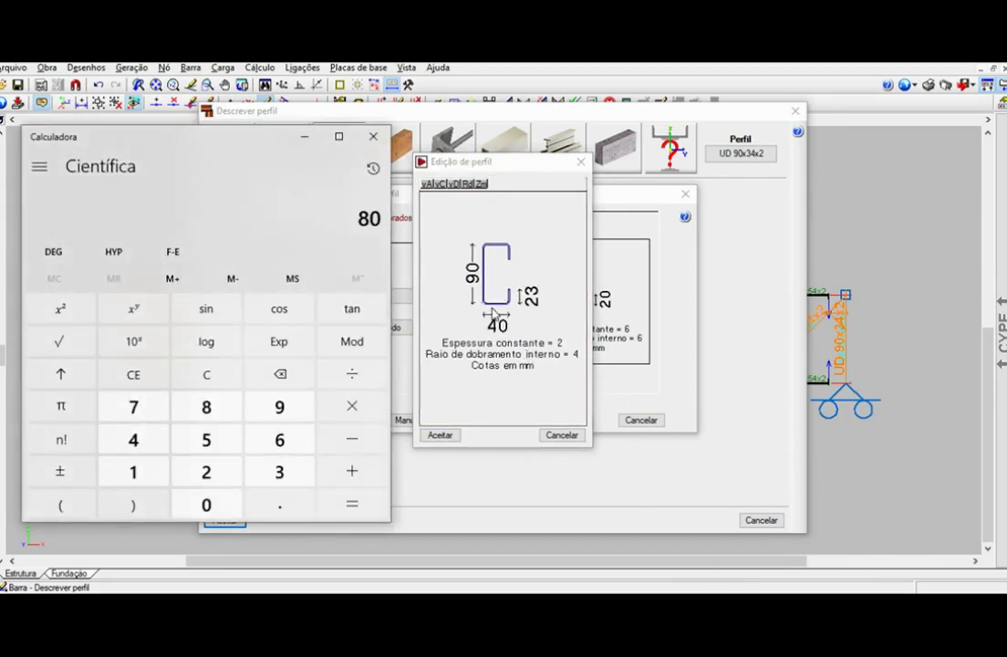
{"action": "left_click", "coordinate": [494, 317]}
{"action": "type", "text": "45"}
{"action": "key", "text": "Return"}
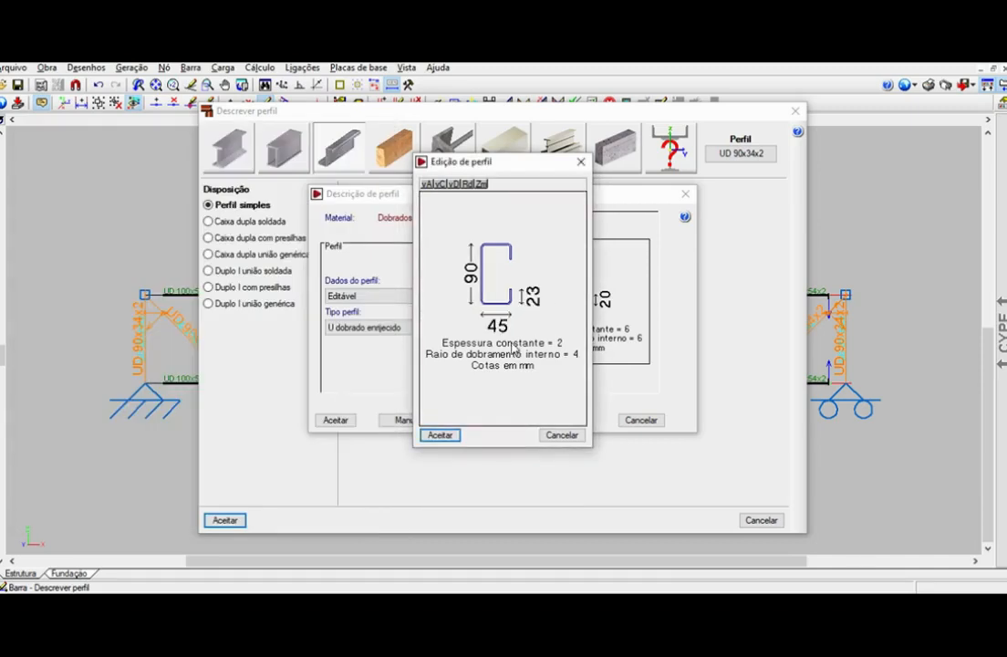
{"action": "left_click", "coordinate": [541, 294]}
{"action": "type", "text": "18"}
{"action": "key", "text": "Return"}
Check the strip dimensions on the calculator and apply the stiffened U section to the verticals and diagonals.
{"action": "key", "text": "alt+Tab"}
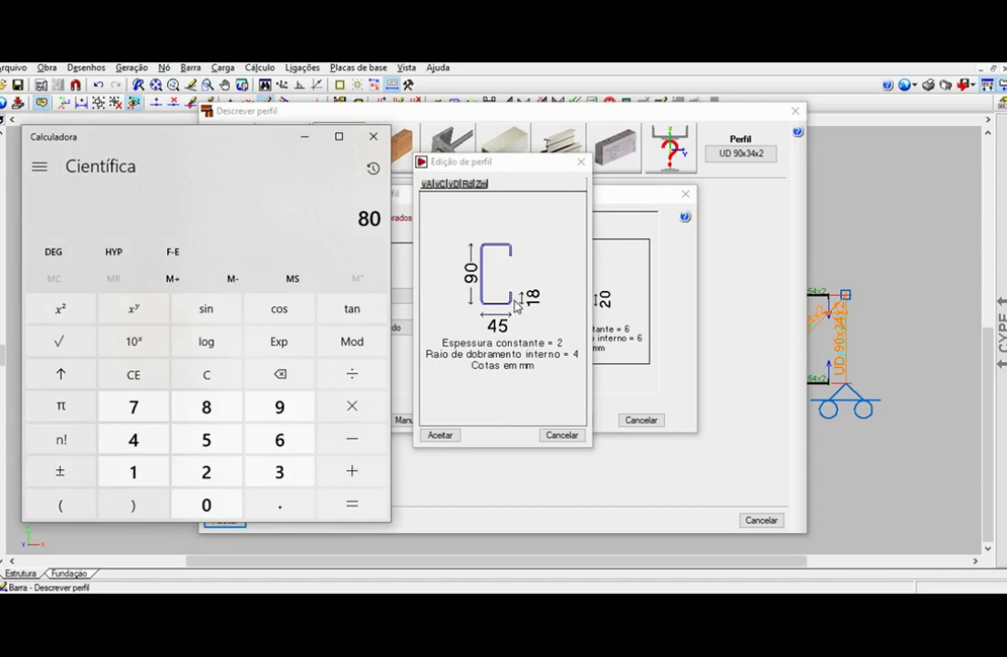
{"action": "type", "text": "6*2"}
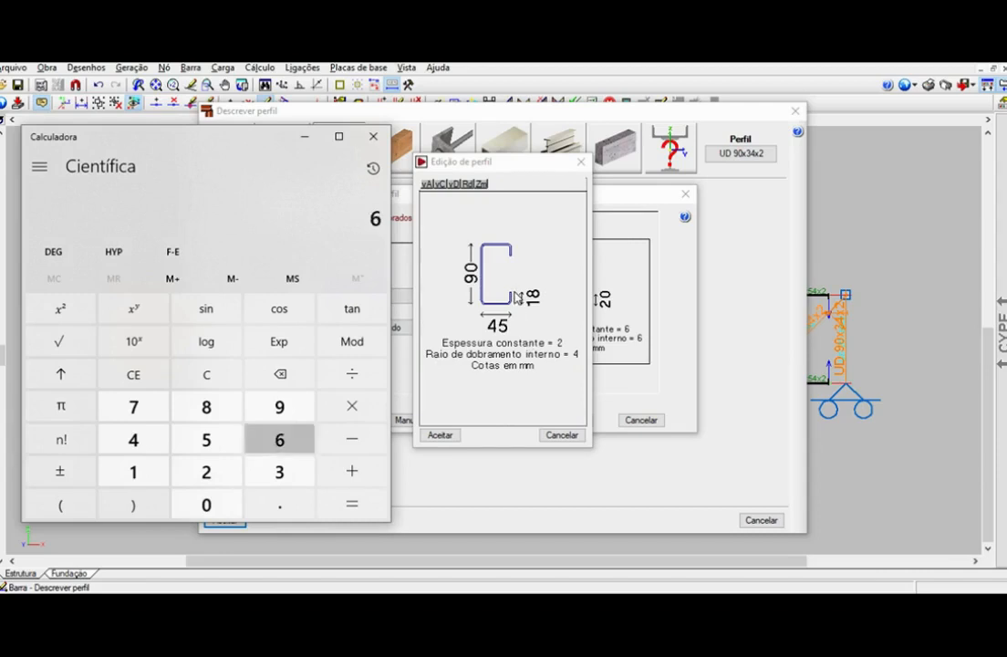
{"action": "key", "text": "Return"}
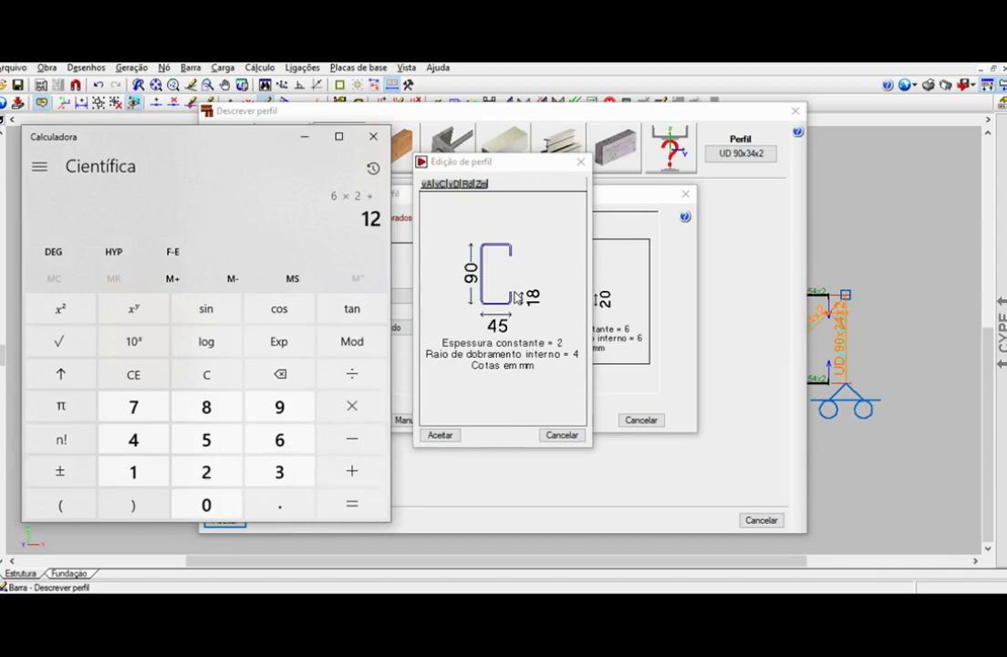
{"action": "type", "text": "17"}
{"action": "left_click", "coordinate": [441, 435]}
{"action": "left_click", "coordinate": [347, 419]}
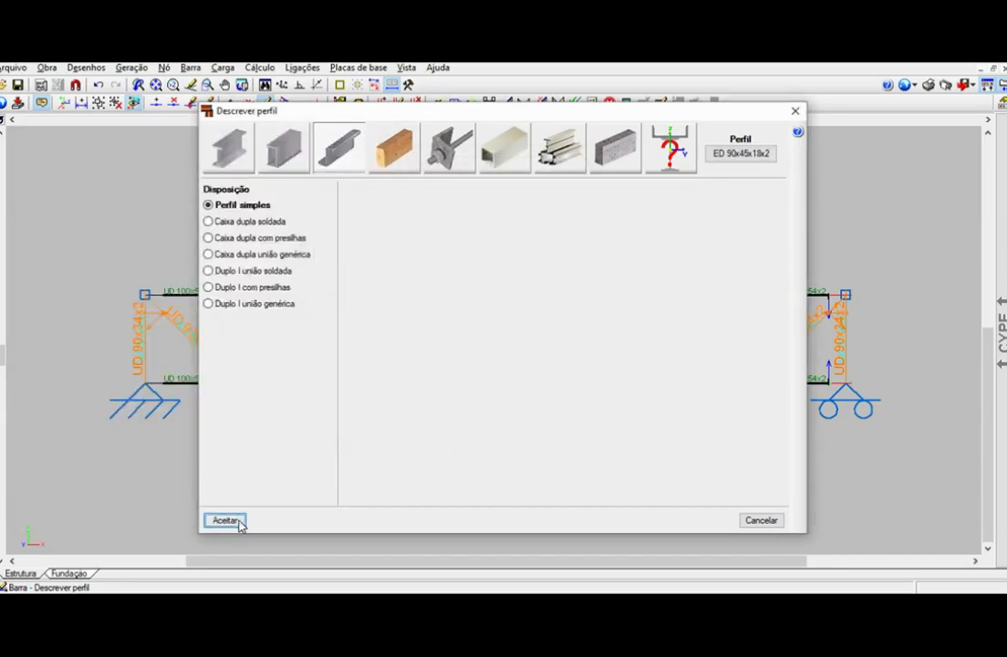
{"action": "left_click", "coordinate": [233, 520]}
Recalculate the structure with the new web sections using Não dimensionar perfis.
{"action": "left_click", "coordinate": [259, 68]}
{"action": "left_click", "coordinate": [279, 83]}
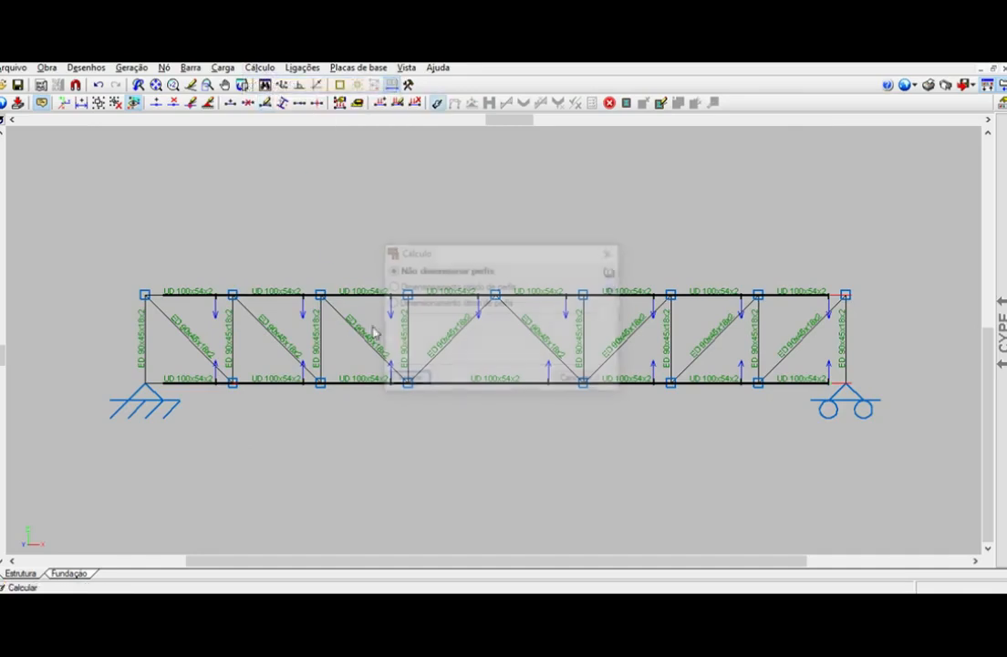
{"action": "left_click", "coordinate": [406, 378]}
Verify the bars and inspect the utilisation of the lower truss's end vertical and top chord.
{"action": "left_click", "coordinate": [259, 67]}
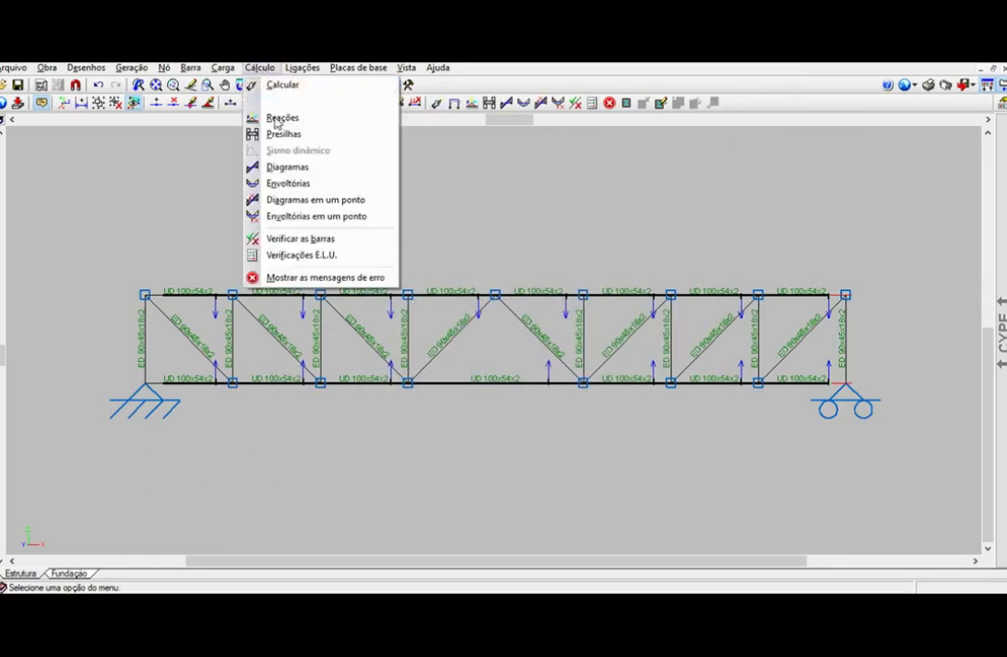
{"action": "left_click", "coordinate": [310, 237]}
{"action": "mouse_move", "coordinate": [151, 343]}
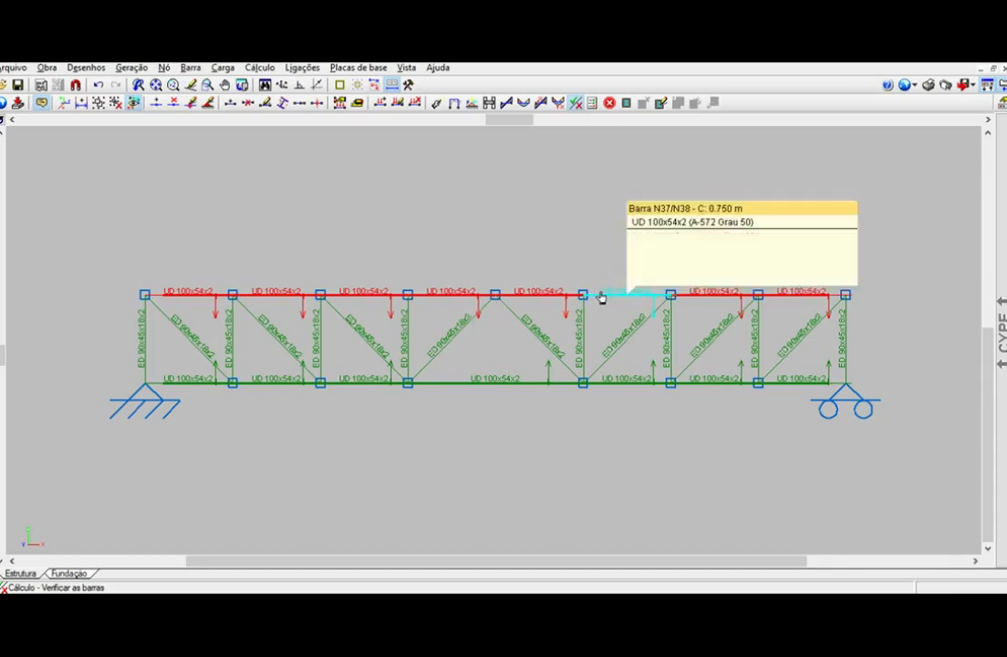
Change the section type of the lower truss's top and bottom chords to W dobrado simples.
{"action": "left_click", "coordinate": [190, 67]}
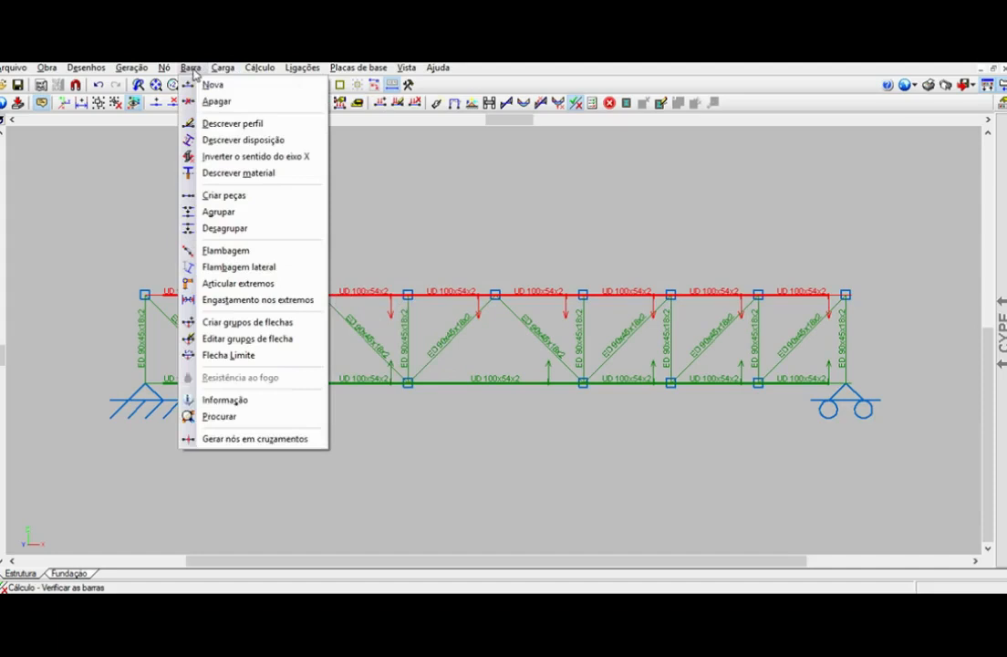
{"action": "left_click", "coordinate": [229, 123]}
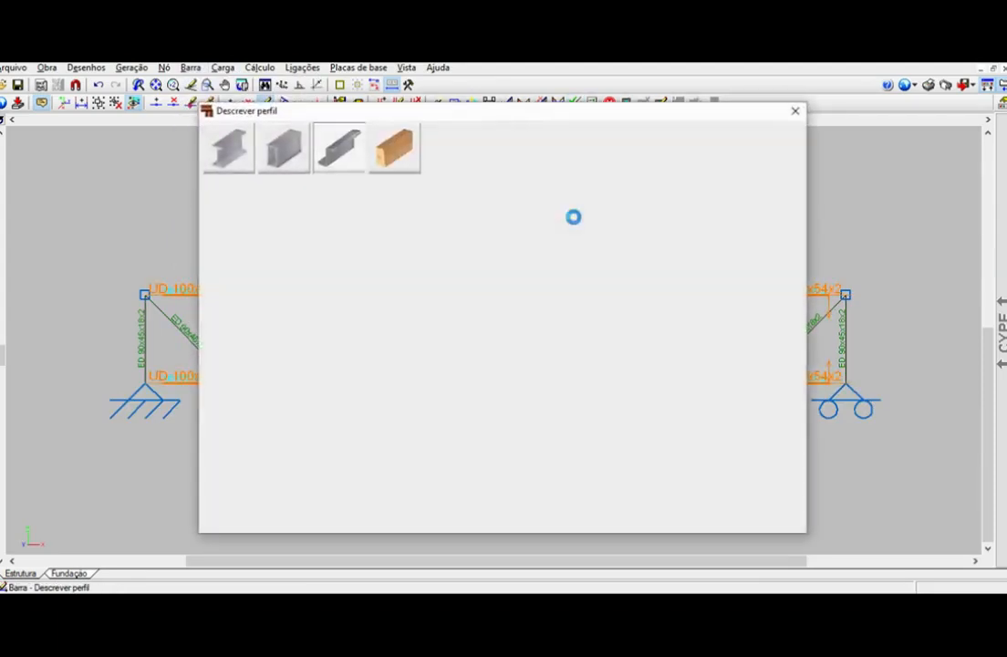
{"action": "left_click", "coordinate": [730, 156]}
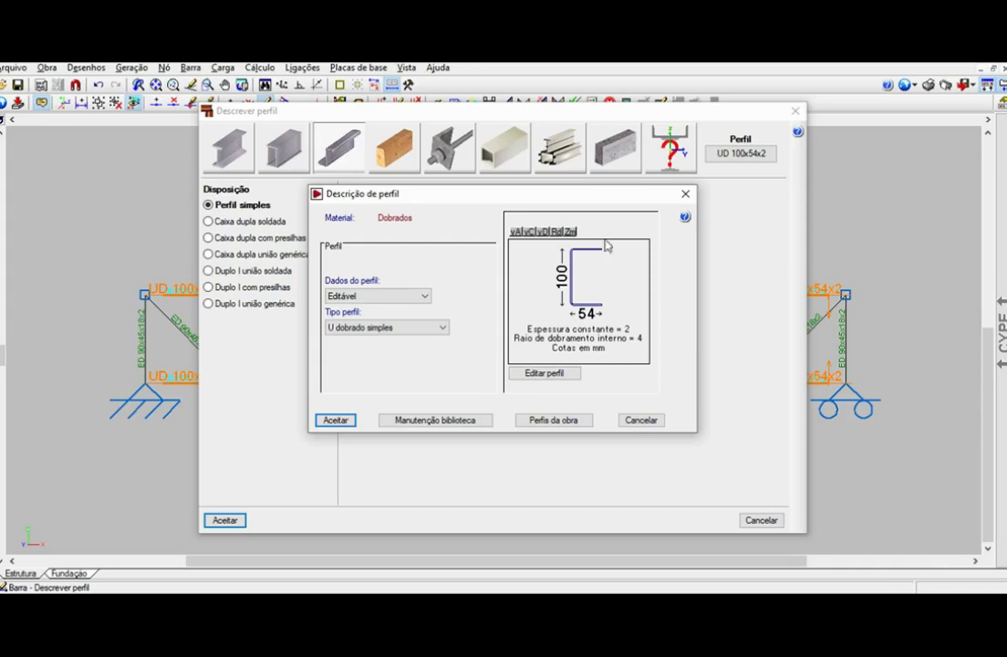
{"action": "left_click", "coordinate": [442, 328]}
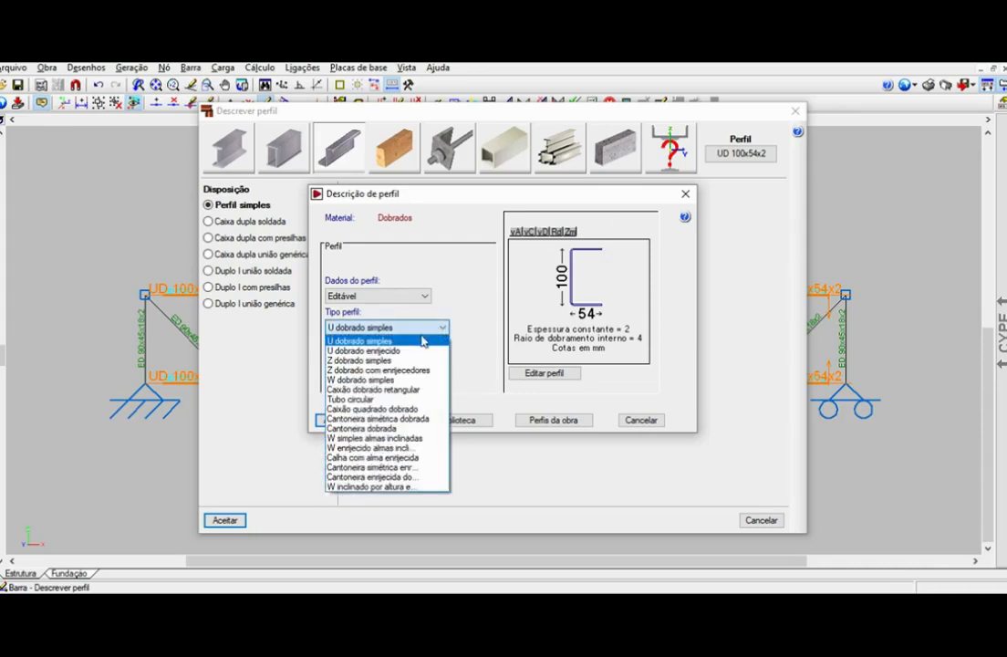
{"action": "left_click", "coordinate": [401, 379]}
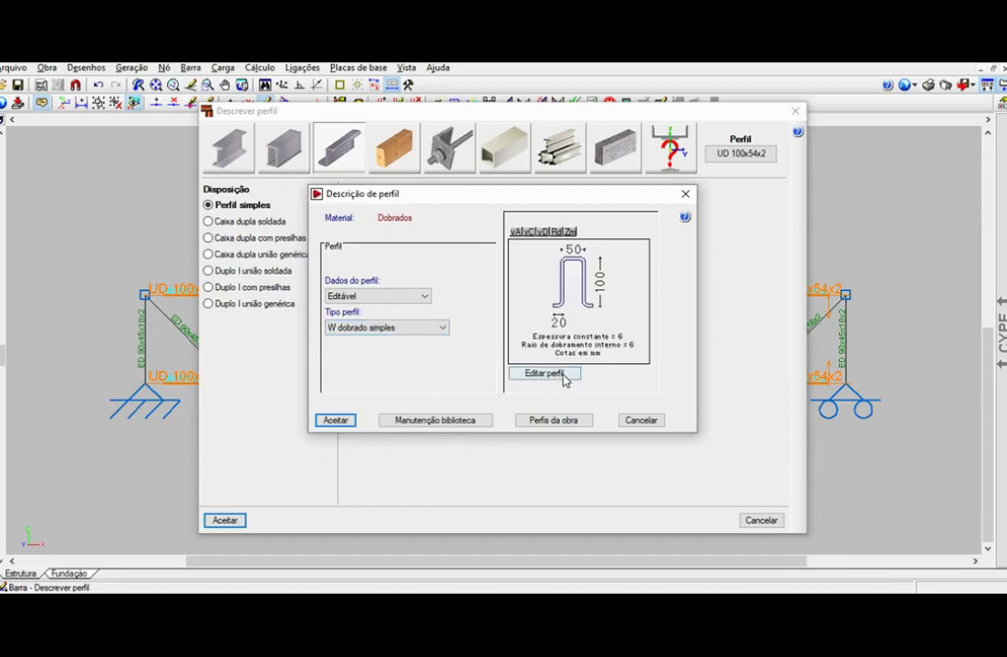
Set the W profile's constant thickness to 2 mm and its inner bend radius to 4 mm.
{"action": "left_click", "coordinate": [544, 373]}
{"action": "left_click", "coordinate": [536, 372]}
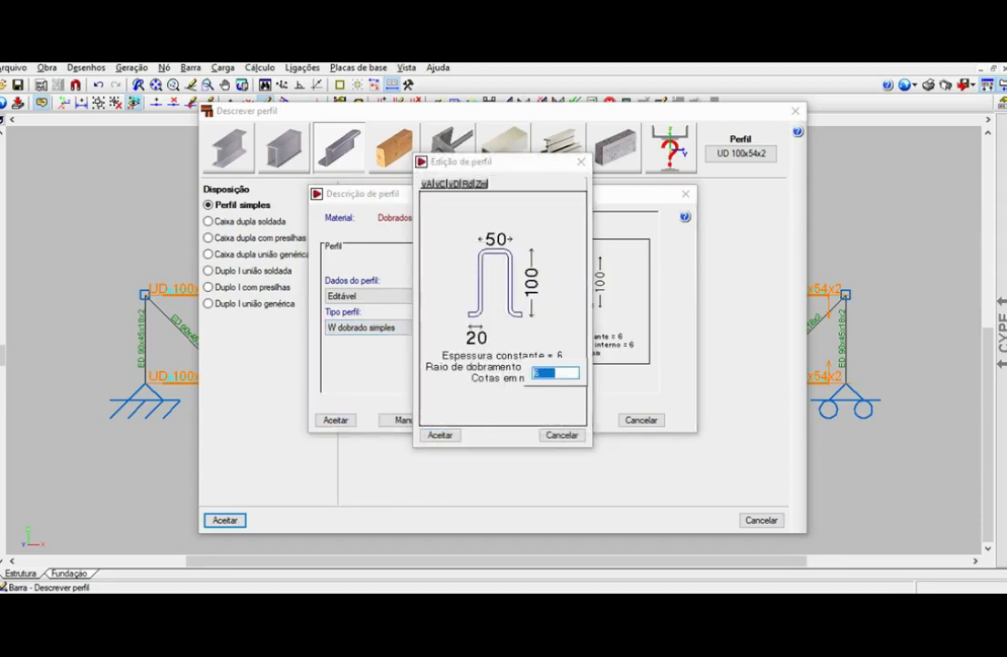
{"action": "type", "text": "2"}
{"action": "key", "text": "Return"}
{"action": "left_click", "coordinate": [543, 373]}
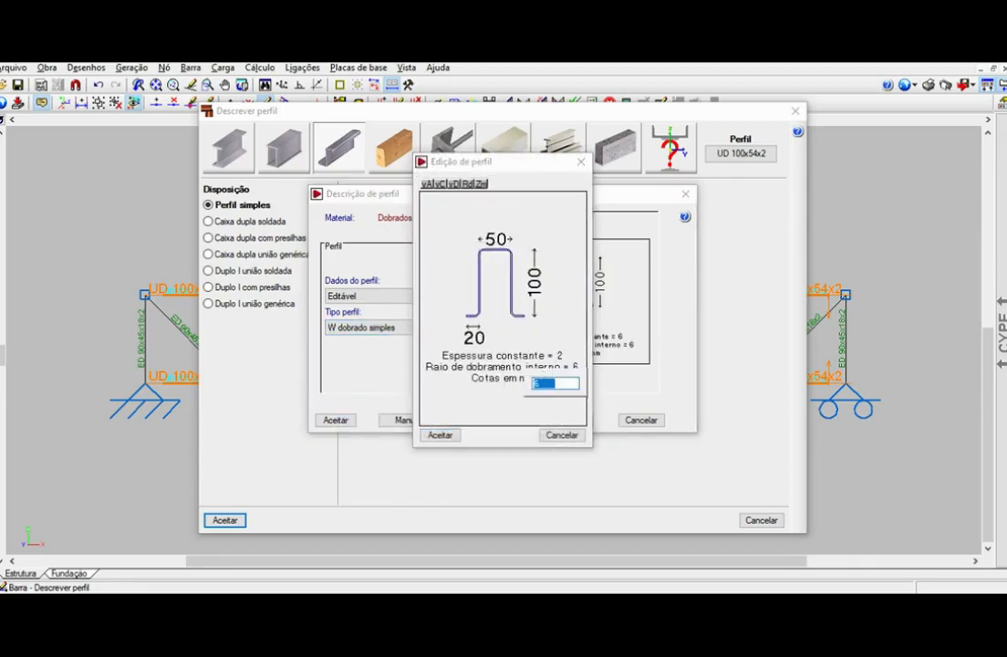
{"action": "type", "text": "4"}
{"action": "key", "text": "Return"}
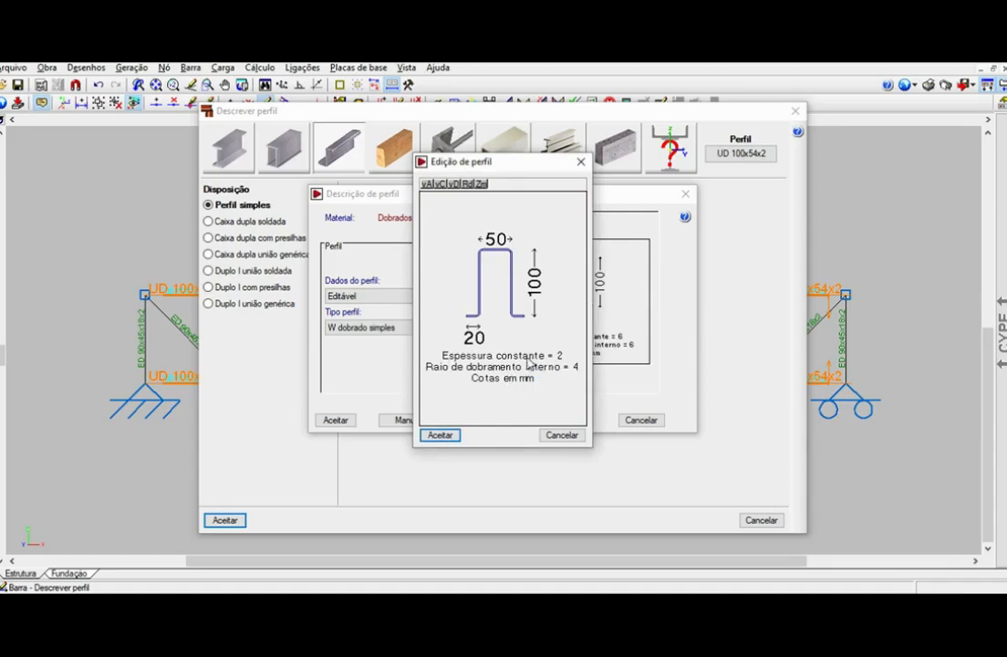
Set the W profile's web width to 100 mm and its outer lips to 18 mm.
{"action": "left_click", "coordinate": [486, 235]}
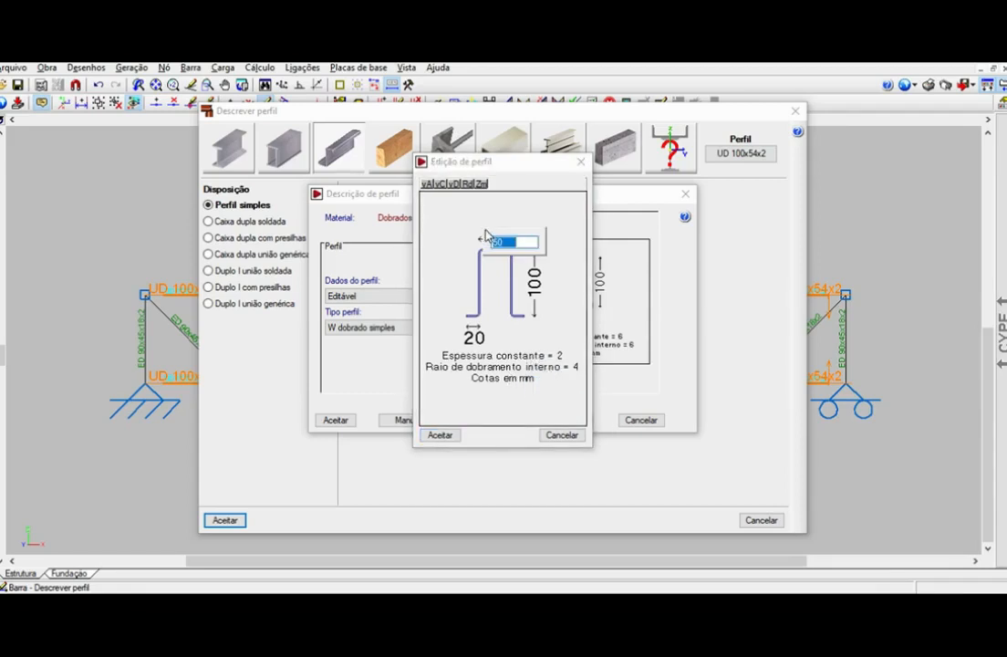
{"action": "type", "text": "100"}
{"action": "key", "text": "Return"}
{"action": "left_click", "coordinate": [463, 324]}
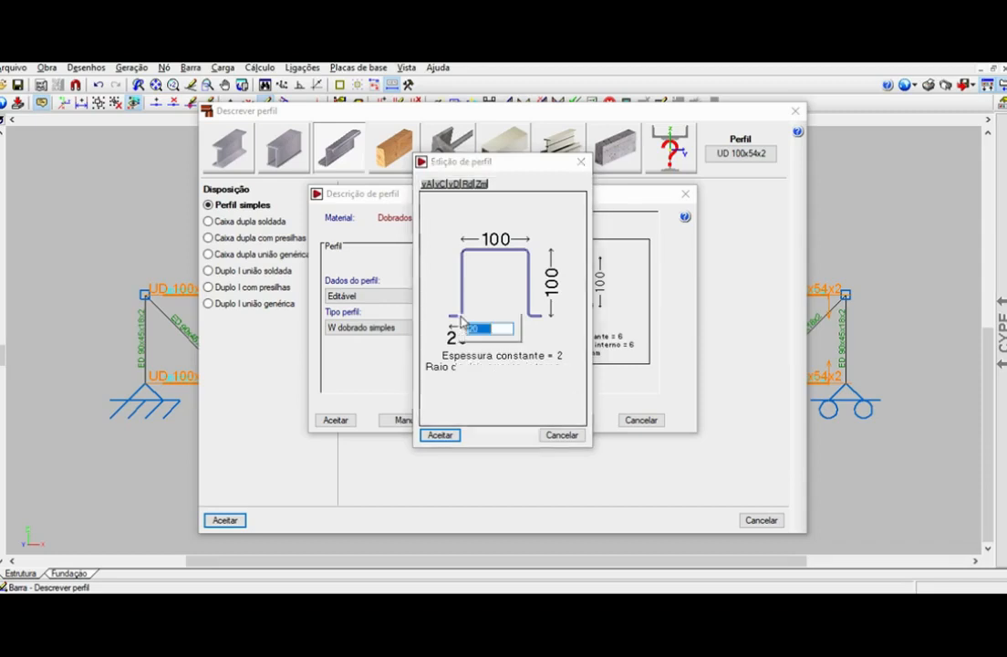
{"action": "type", "text": "18"}
{"action": "key", "text": "Return"}
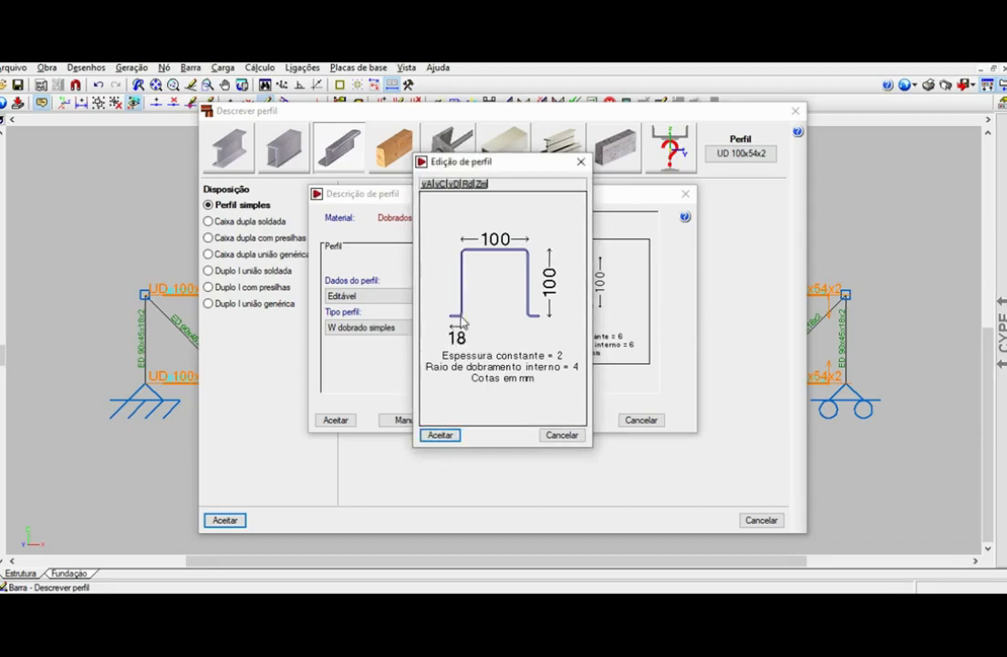
Set the W profile's height to 45 mm and apply the section to both chords.
{"action": "left_click", "coordinate": [565, 264]}
{"action": "type", "text": "45"}
{"action": "key", "text": "Return"}
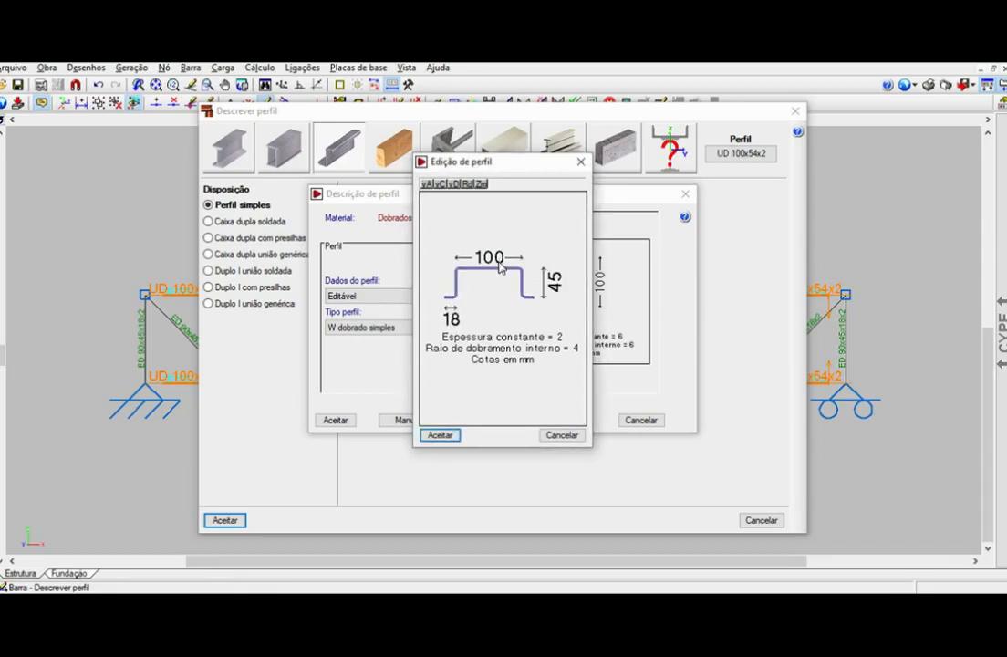
{"action": "left_click", "coordinate": [441, 436]}
{"action": "left_click", "coordinate": [337, 420]}
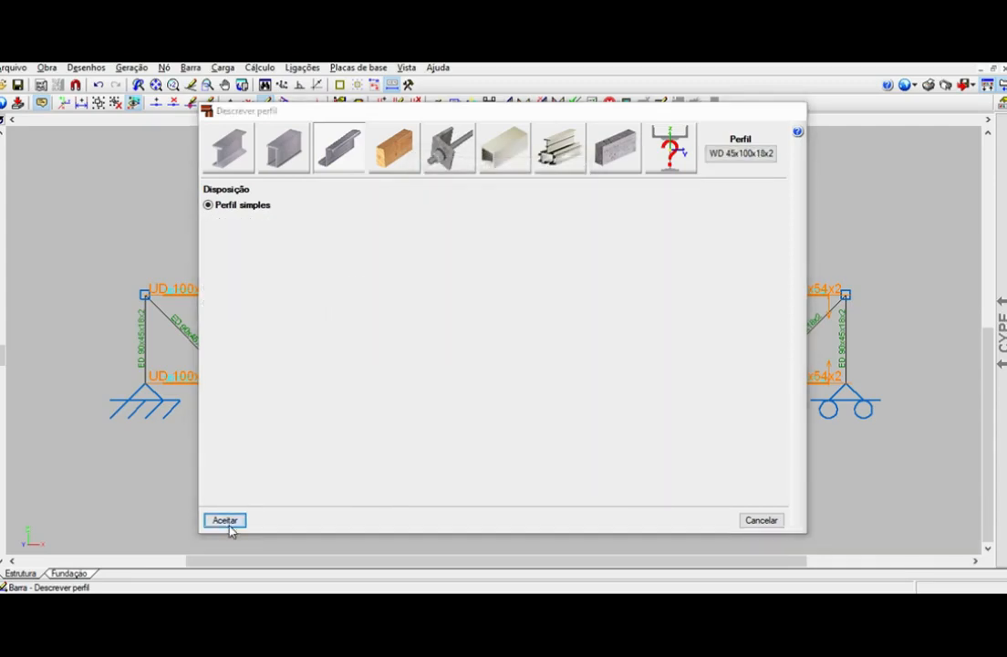
{"action": "left_click", "coordinate": [225, 520]}
Rotate the top chord's W profile so that its web faces upward.
{"action": "left_click", "coordinate": [193, 68]}
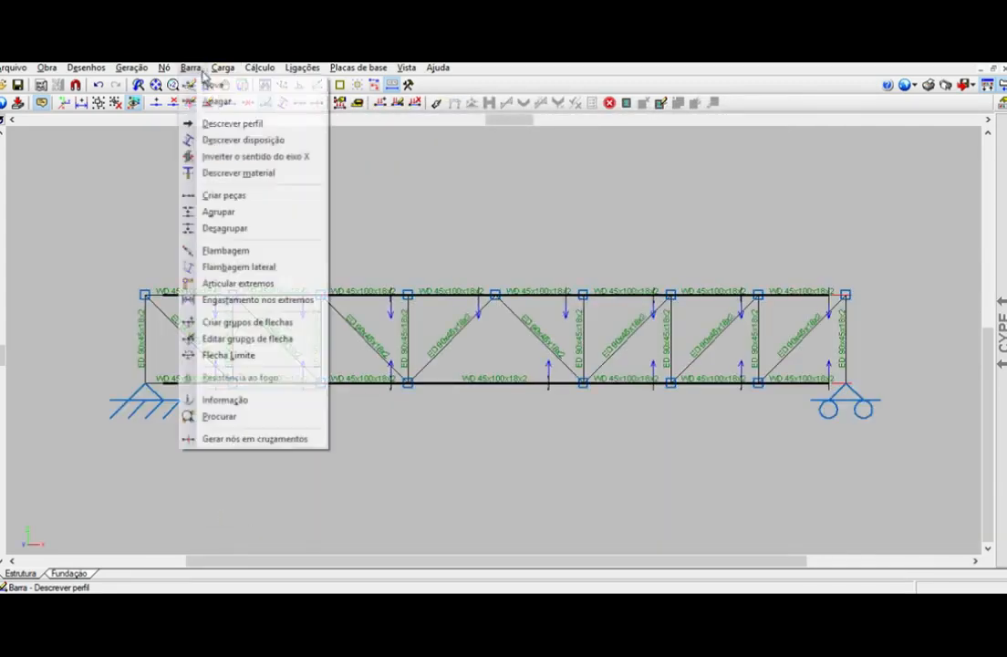
{"action": "left_click", "coordinate": [243, 139]}
{"action": "left_click", "coordinate": [460, 295]}
{"action": "right_click", "coordinate": [427, 222]}
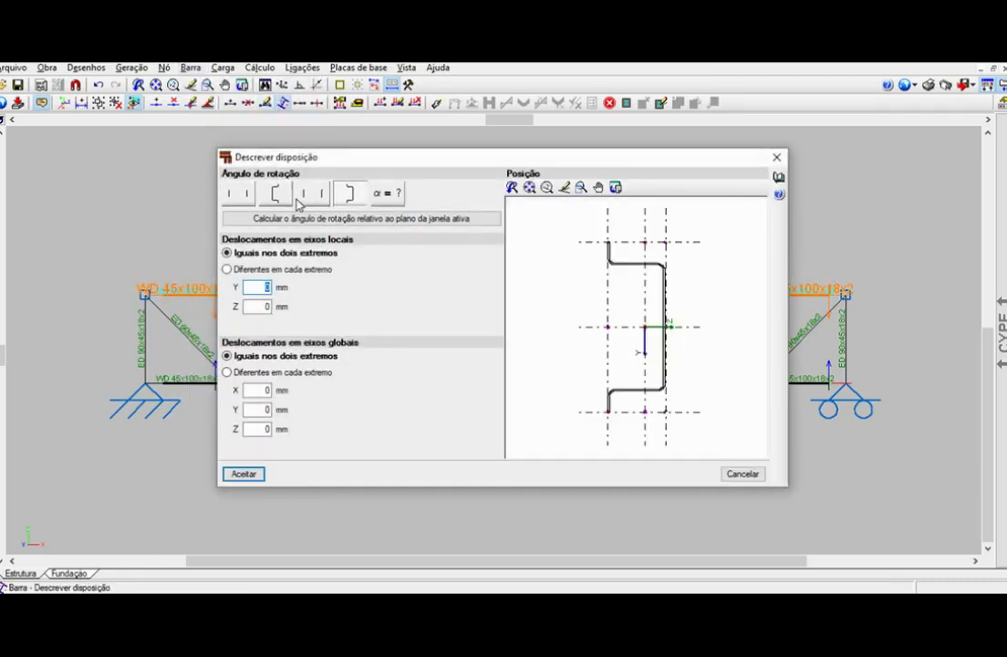
{"action": "left_click", "coordinate": [248, 192]}
{"action": "left_click", "coordinate": [242, 480]}
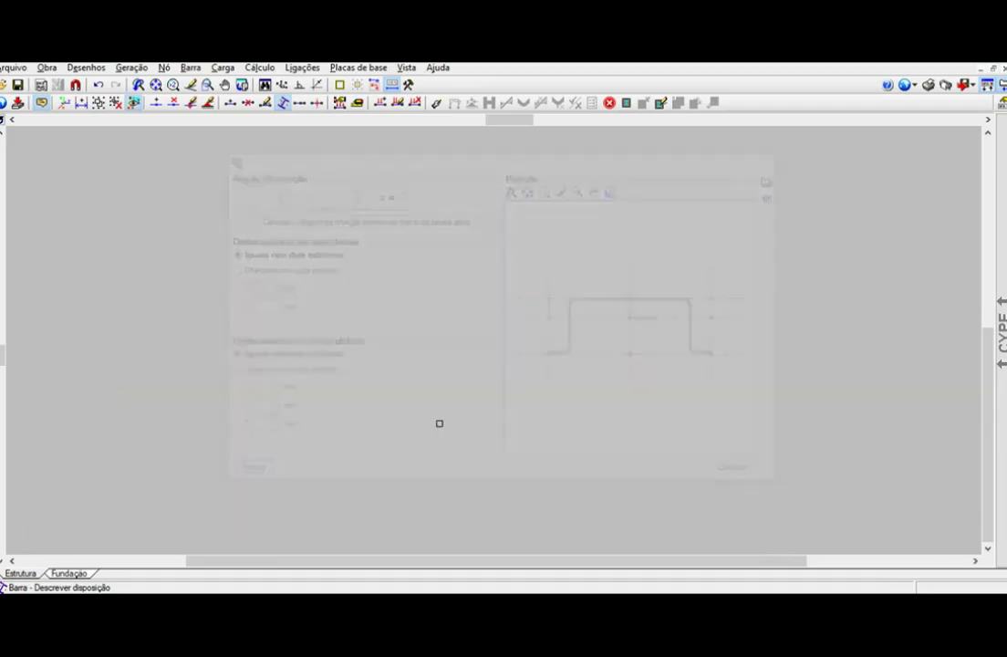
Rotate the bottom chord's W profile so that its web faces downward.
{"action": "left_click", "coordinate": [519, 381]}
{"action": "right_click", "coordinate": [461, 427]}
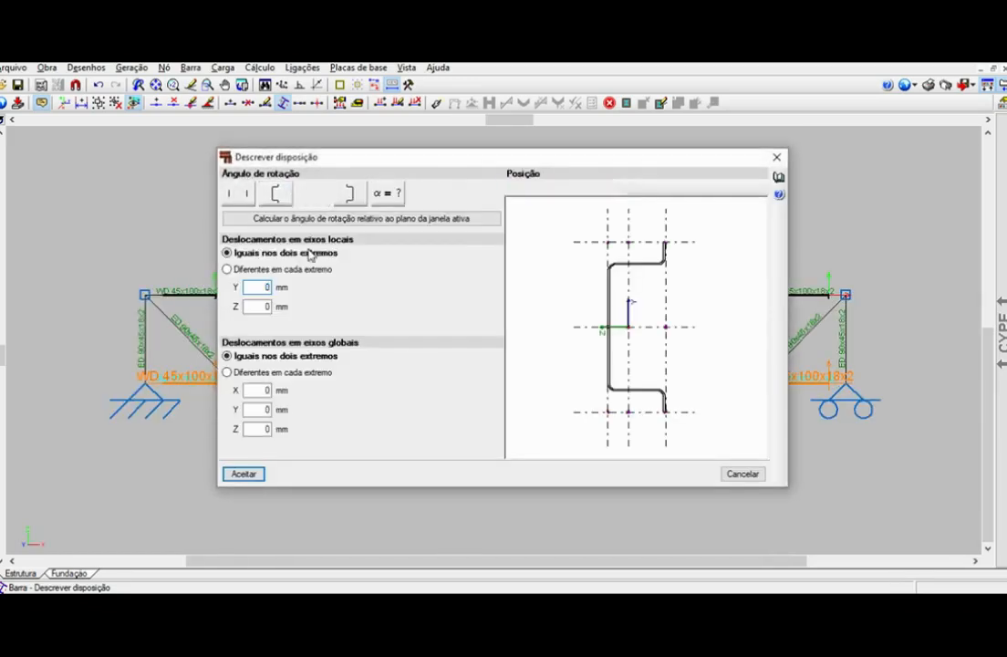
{"action": "left_click", "coordinate": [248, 192]}
{"action": "left_click", "coordinate": [242, 473]}
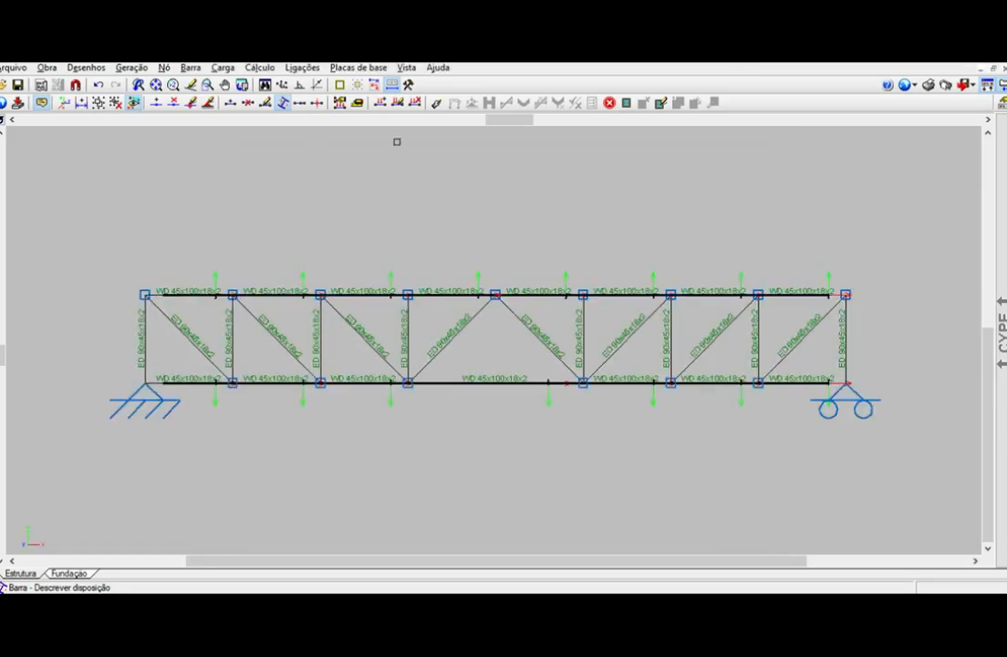
Recalculate the structure with the new W chord sections and verify the bars.
{"action": "left_click", "coordinate": [259, 68]}
{"action": "left_click", "coordinate": [308, 184]}
{"action": "left_click", "coordinate": [394, 380]}
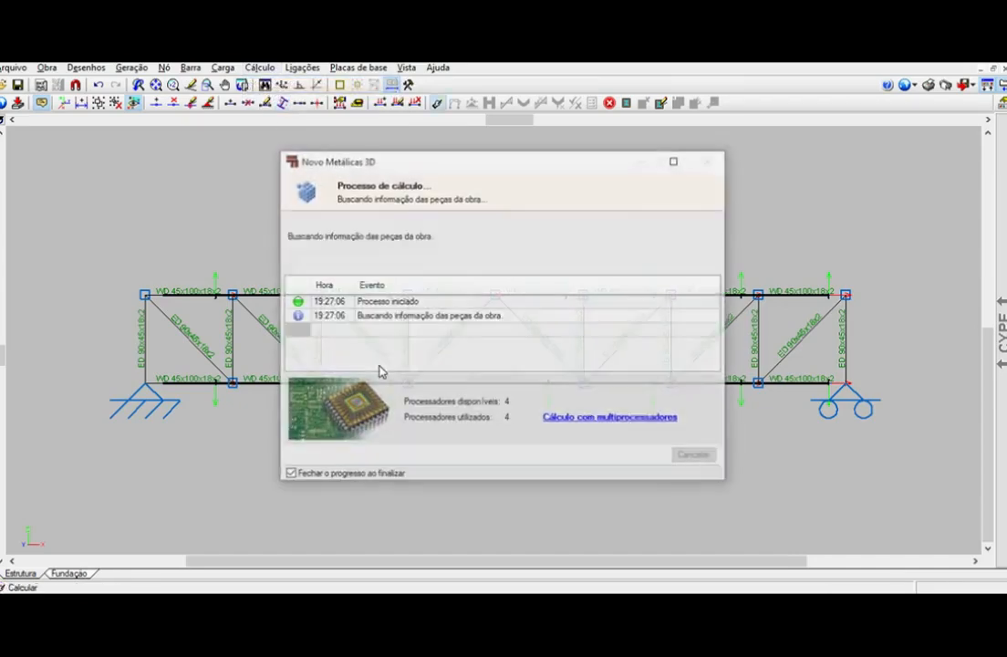
{"action": "left_click", "coordinate": [260, 67]}
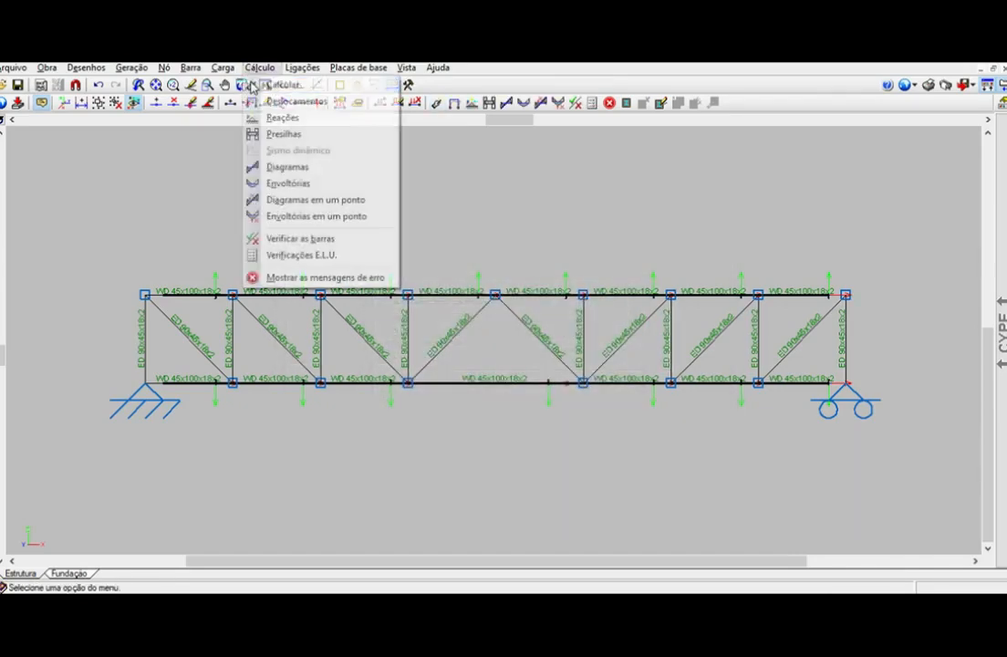
{"action": "left_click", "coordinate": [300, 238]}
{"action": "mouse_move", "coordinate": [362, 292]}
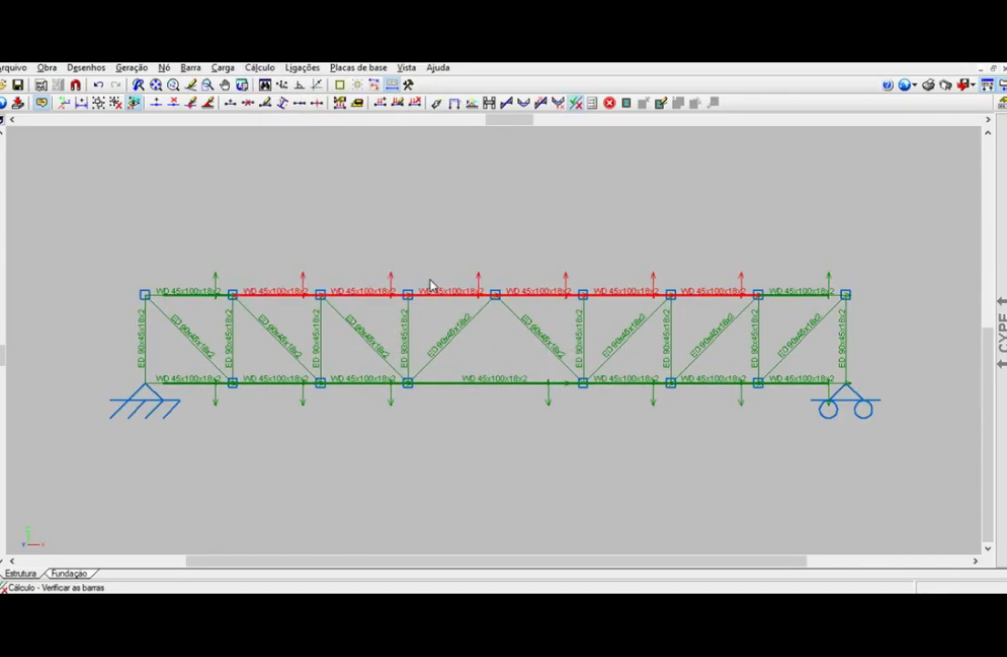
Open the dimensions of the W profile assigned to the top and bottom chords for editing.
{"action": "left_click", "coordinate": [189, 67]}
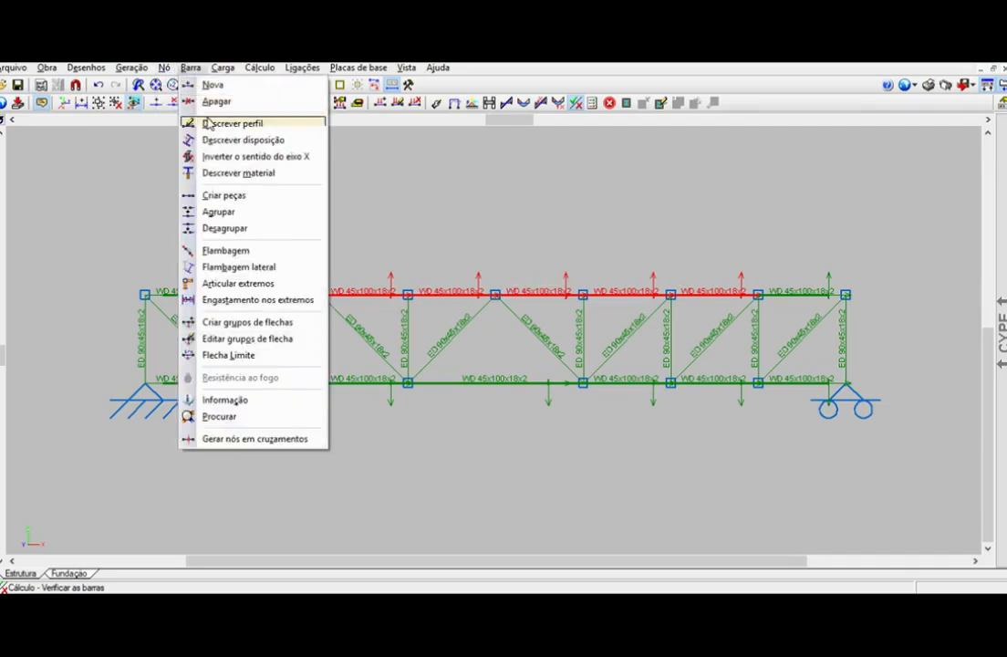
{"action": "left_click", "coordinate": [219, 124]}
{"action": "mouse_move", "coordinate": [408, 315]}
{"action": "left_click", "coordinate": [420, 294]}
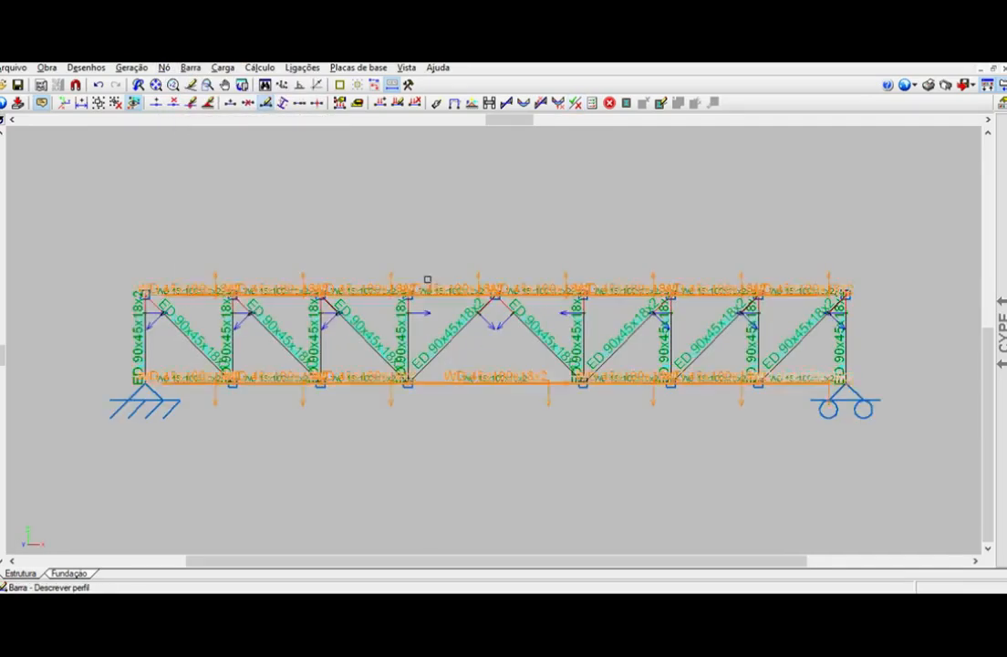
{"action": "right_click", "coordinate": [429, 232]}
{"action": "left_click", "coordinate": [716, 157]}
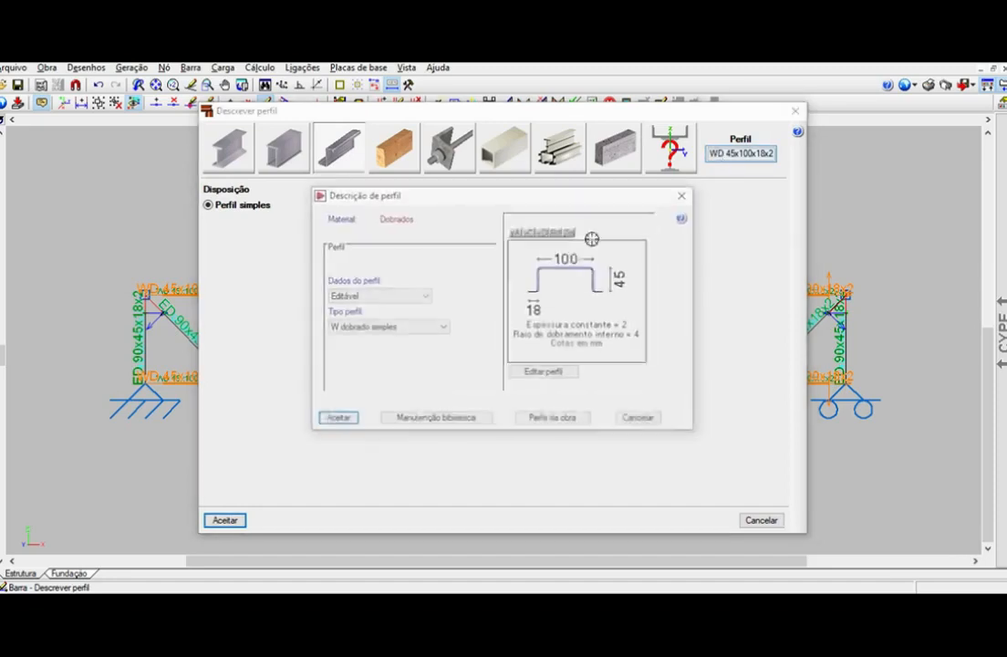
{"action": "left_click", "coordinate": [536, 373]}
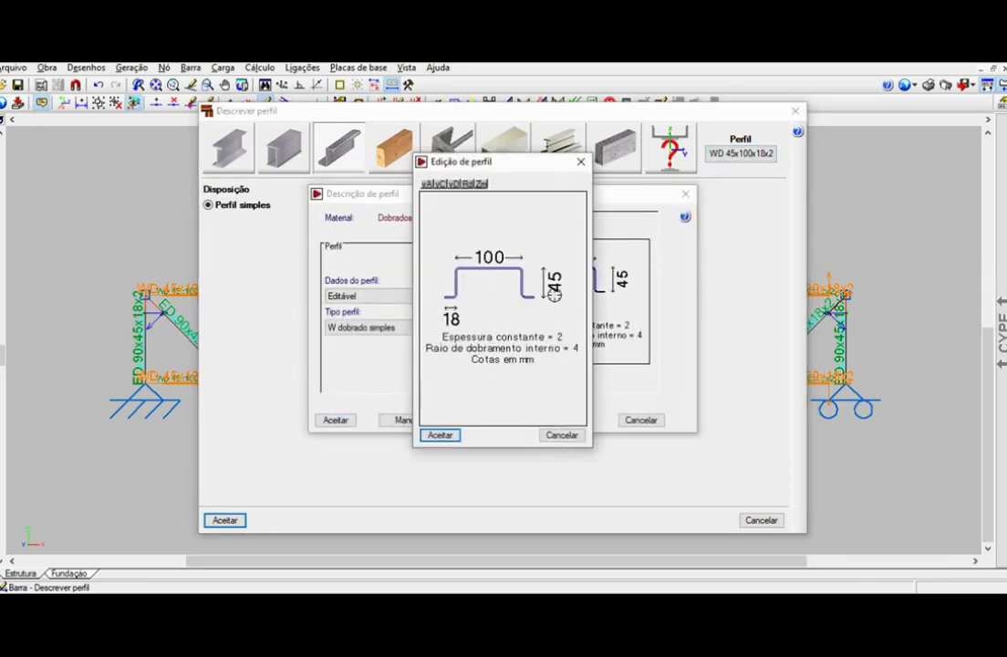
Calculate the strip widths obtained by dividing the 1200 mm sheet by 6 and by 5.
{"action": "left_click", "coordinate": [584, 606]}
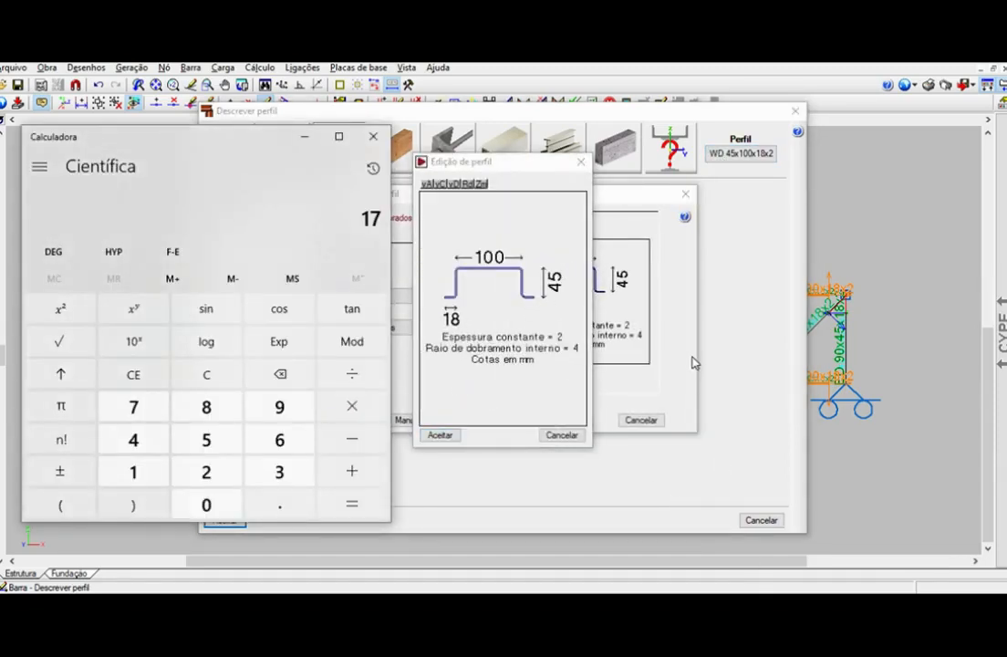
{"action": "type", "text": "00"}
{"action": "key", "text": "slash"}
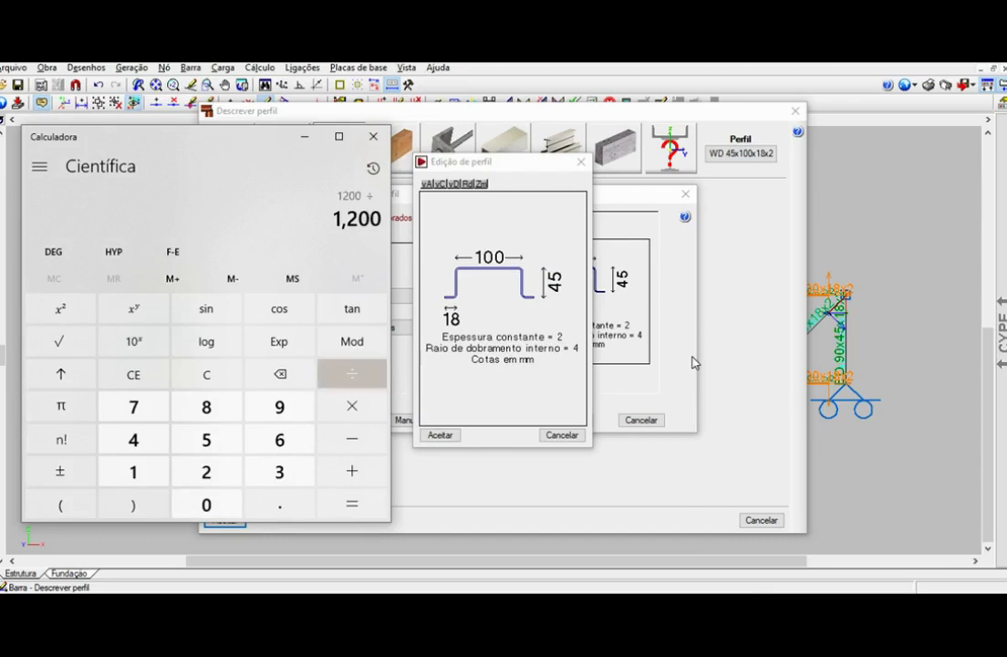
{"action": "type", "text": "6"}
{"action": "key", "text": "Return"}
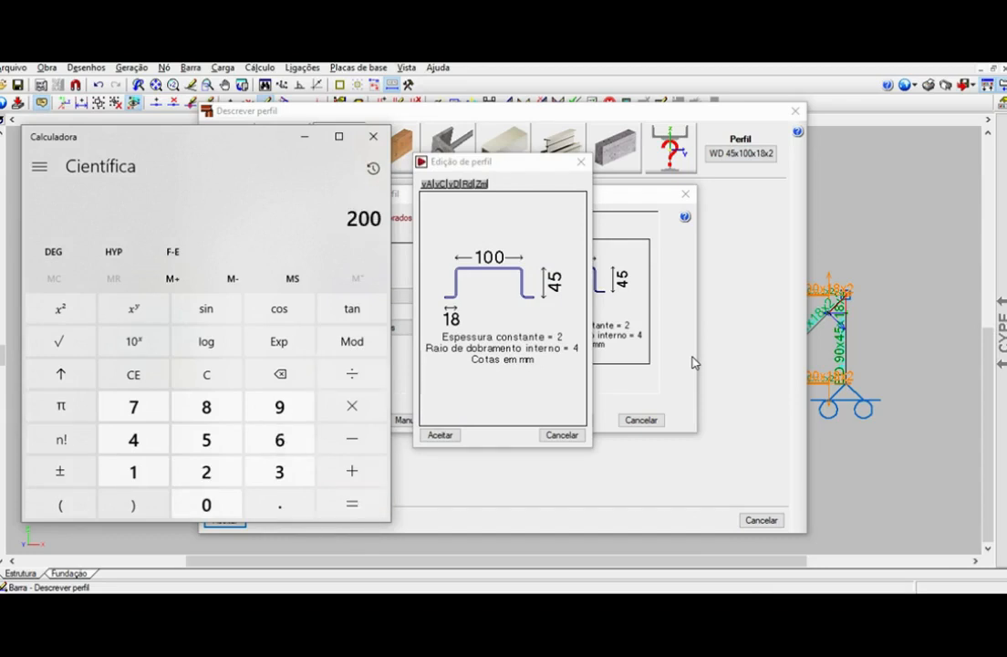
{"action": "type", "text": "1200"}
{"action": "key", "text": "slash"}
{"action": "type", "text": "5"}
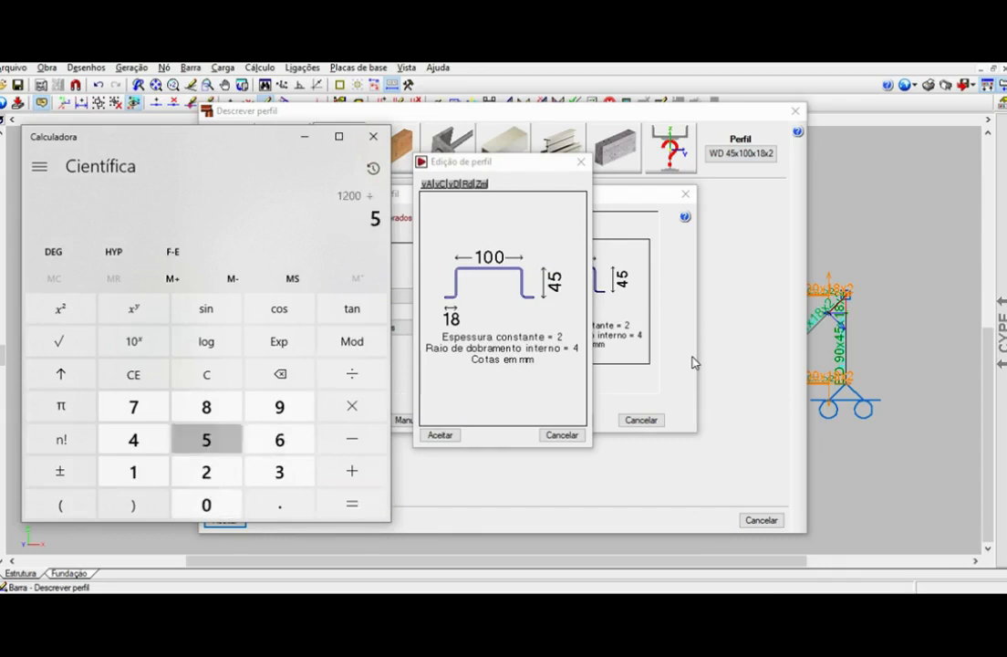
{"action": "key", "text": "Return"}
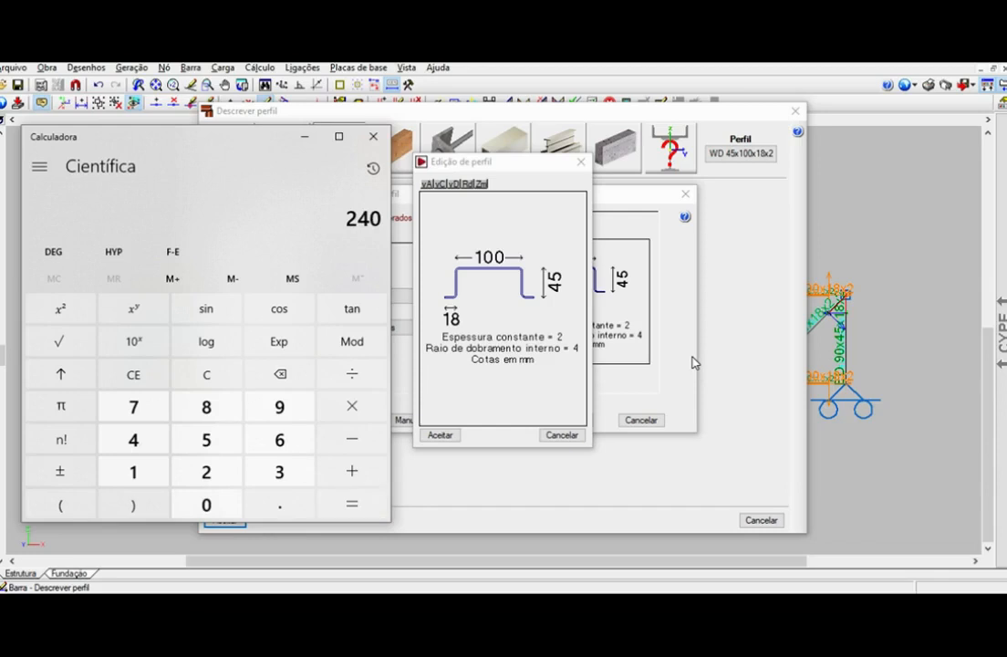
Calculate half the difference between the strip widths 1200/6 and 1200/5.
{"action": "type", "text": "1200"}
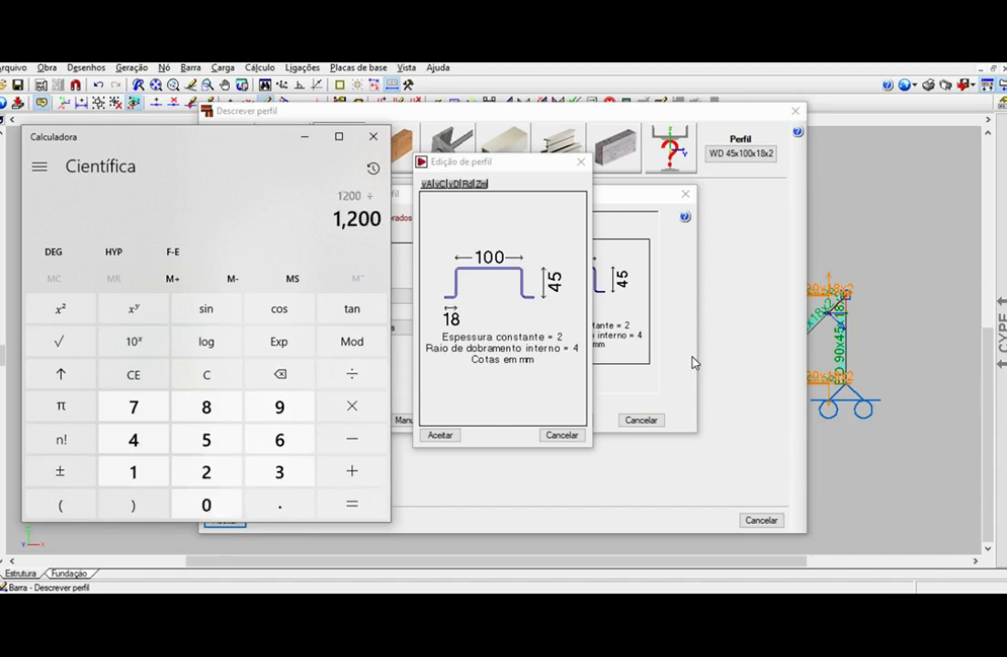
{"action": "type", "text": "6-1200/5"}
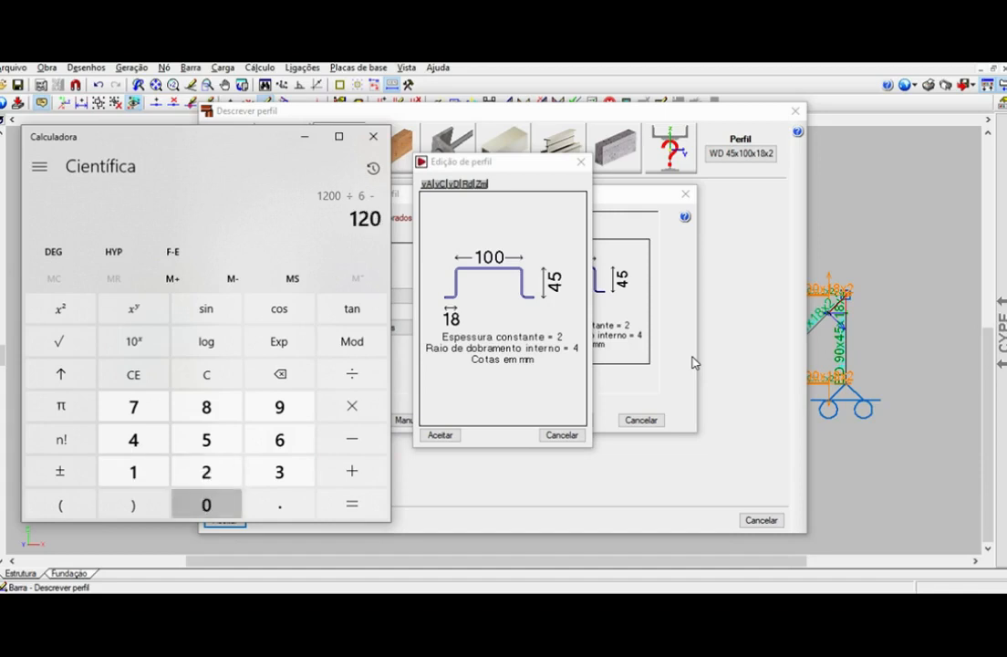
{"action": "key", "text": "Return"}
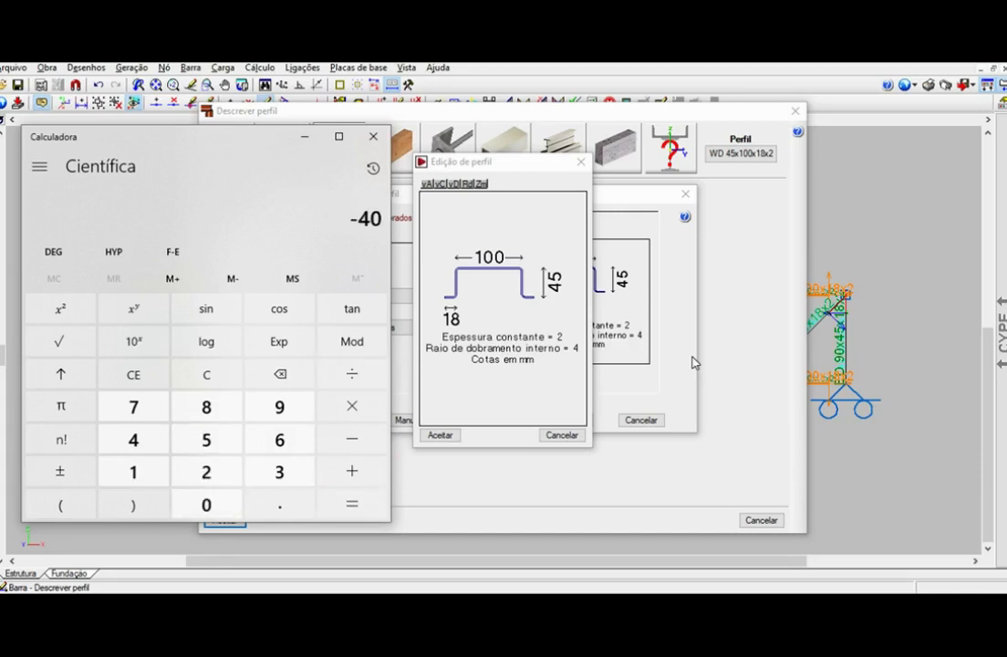
{"action": "type", "text": "2"}
{"action": "key", "text": "Return"}
Set the chord W profile's height to 65 mm.
{"action": "left_click", "coordinate": [496, 242]}
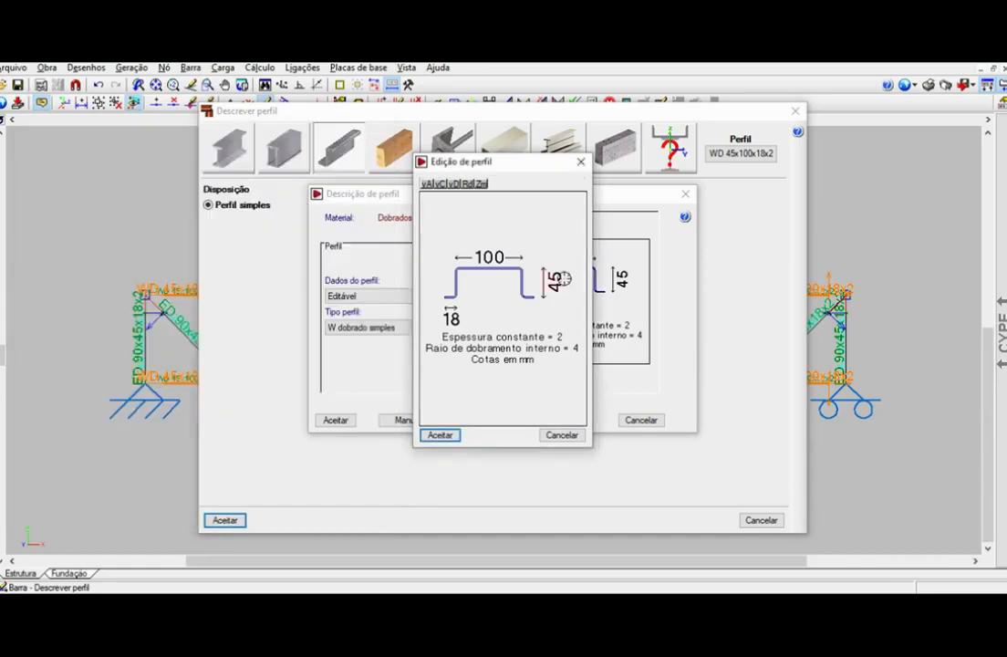
{"action": "left_click", "coordinate": [556, 283]}
{"action": "type", "text": "55"}
{"action": "key", "text": "Return"}
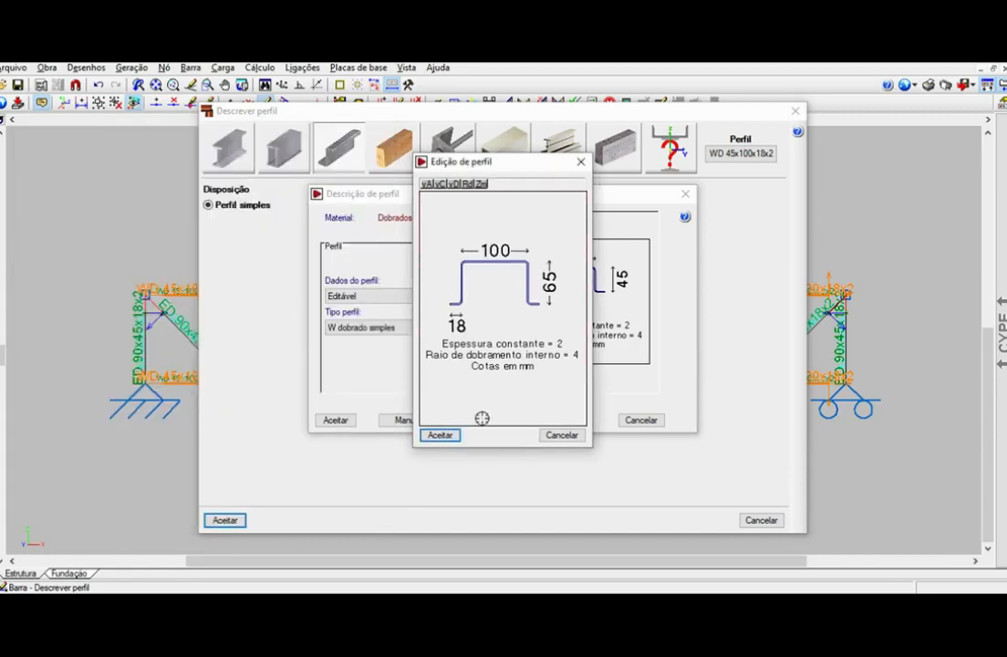
Apply the edited WD 65x100x18x2 profile to the lower truss's top and bottom chords.
{"action": "left_click", "coordinate": [440, 435]}
{"action": "left_click", "coordinate": [335, 420]}
{"action": "left_click", "coordinate": [225, 520]}
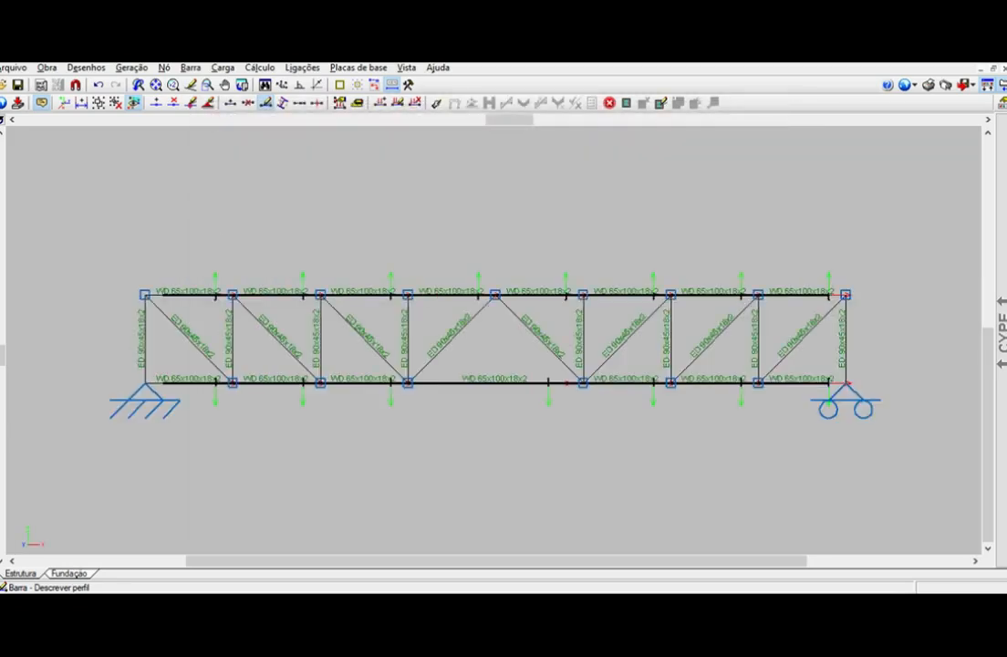
Recalculate the structure and verify the bars, checking the resistance utilisation of the lower truss's top chord.
{"action": "left_click", "coordinate": [259, 67]}
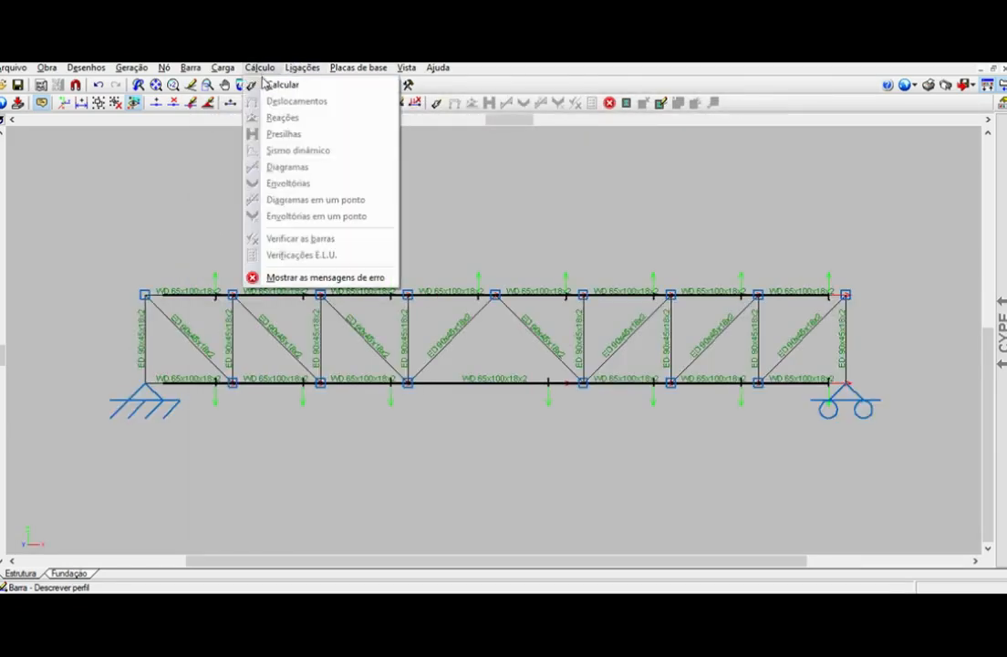
{"action": "left_click", "coordinate": [282, 84]}
{"action": "left_click", "coordinate": [389, 379]}
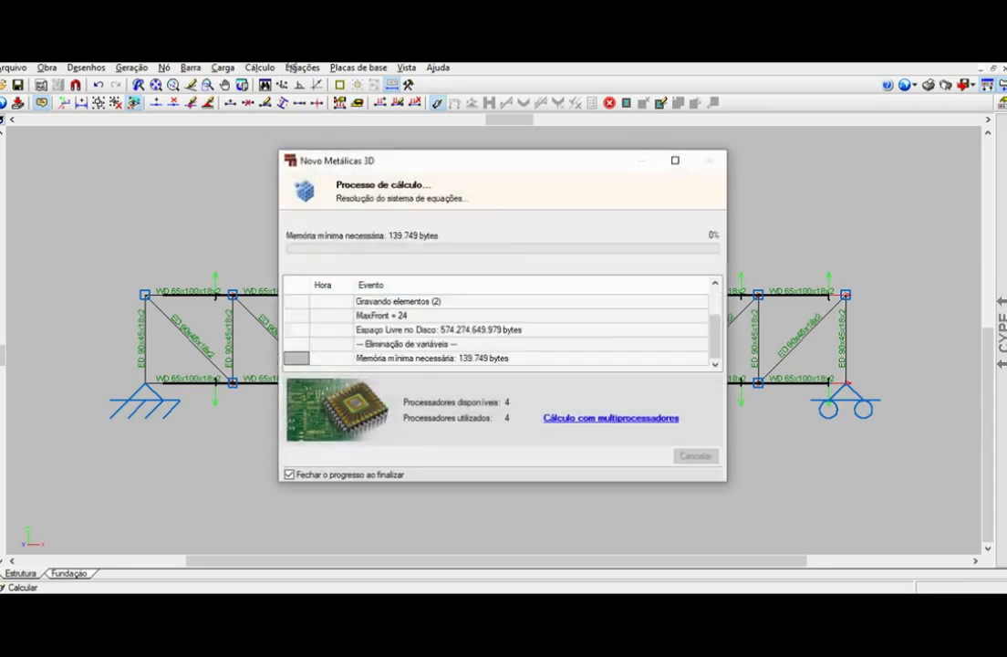
{"action": "left_click", "coordinate": [259, 68]}
{"action": "left_click", "coordinate": [301, 238]}
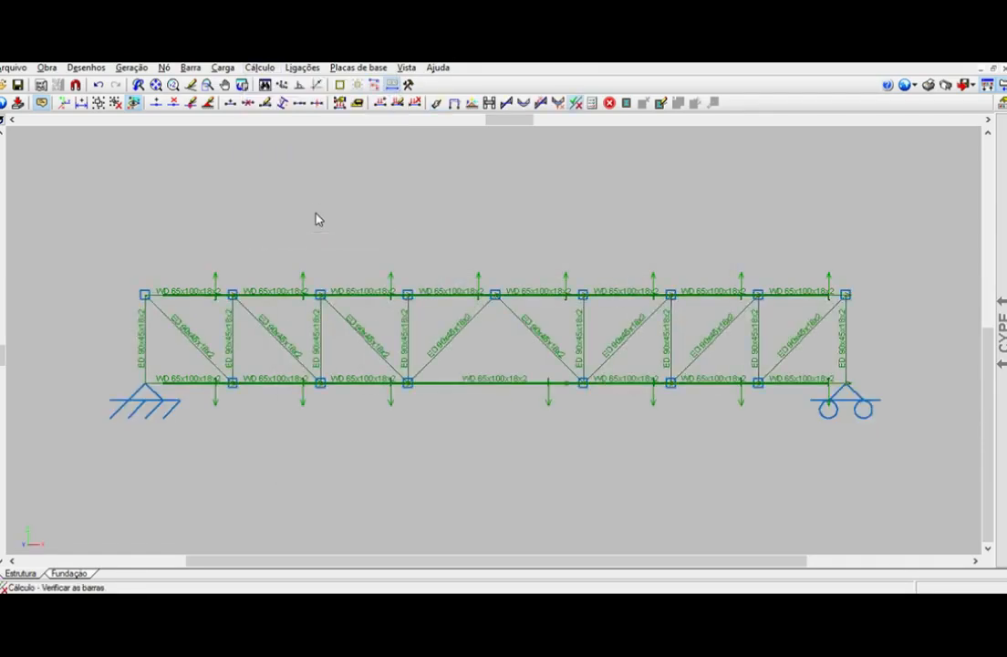
{"action": "mouse_move", "coordinate": [436, 298]}
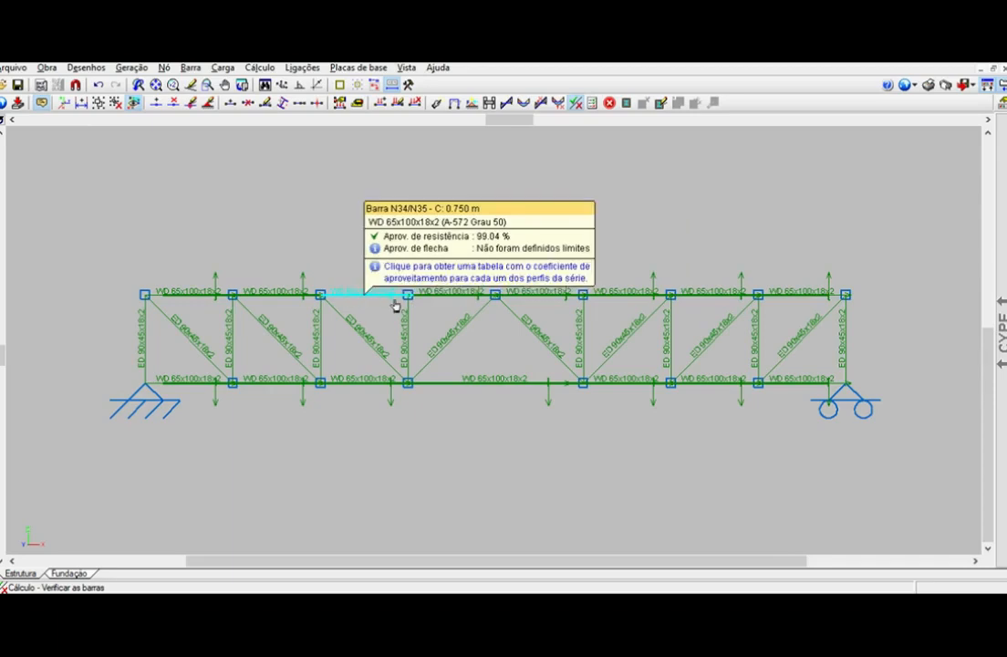
{"action": "mouse_move", "coordinate": [408, 306]}
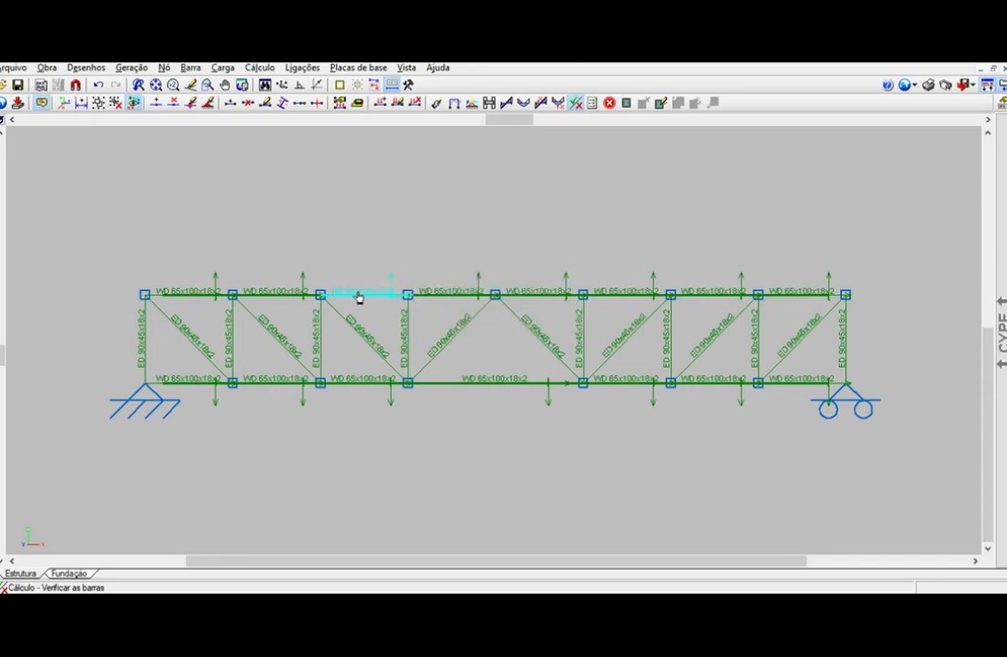
{"action": "mouse_move", "coordinate": [378, 299]}
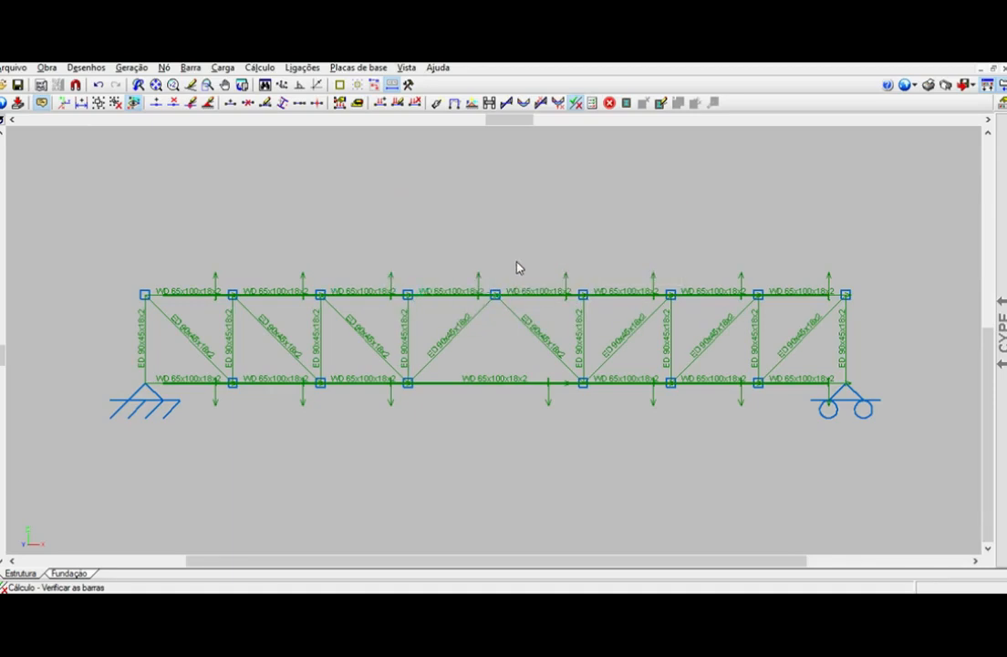
Open the verification of a top chord bar near midspan and multiply its 3.91 profile weight by 12 in the calculator.
{"action": "left_click", "coordinate": [435, 292]}
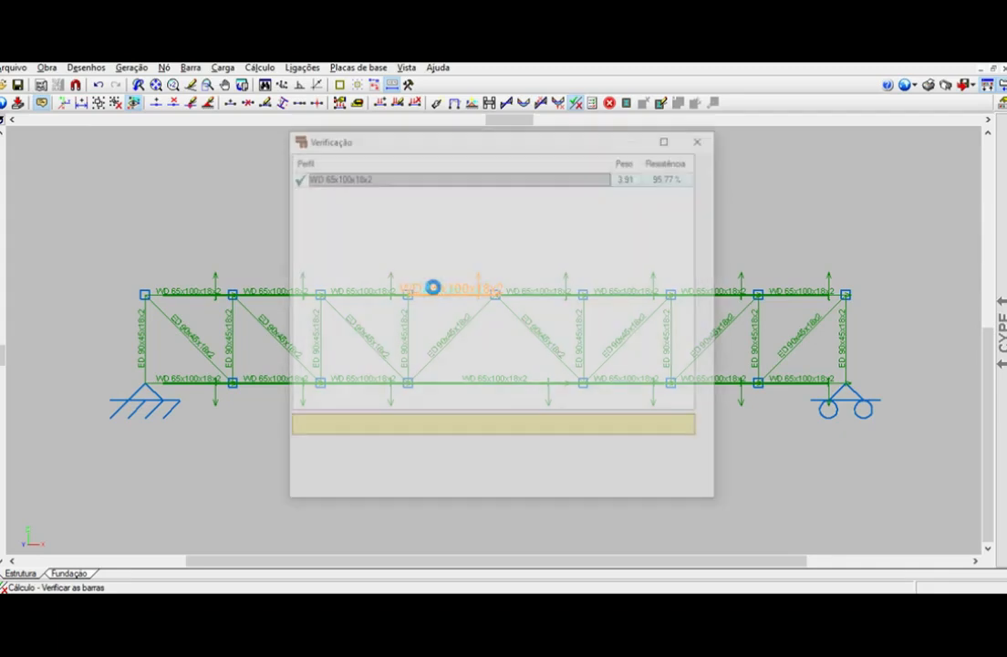
{"action": "left_click", "coordinate": [628, 177]}
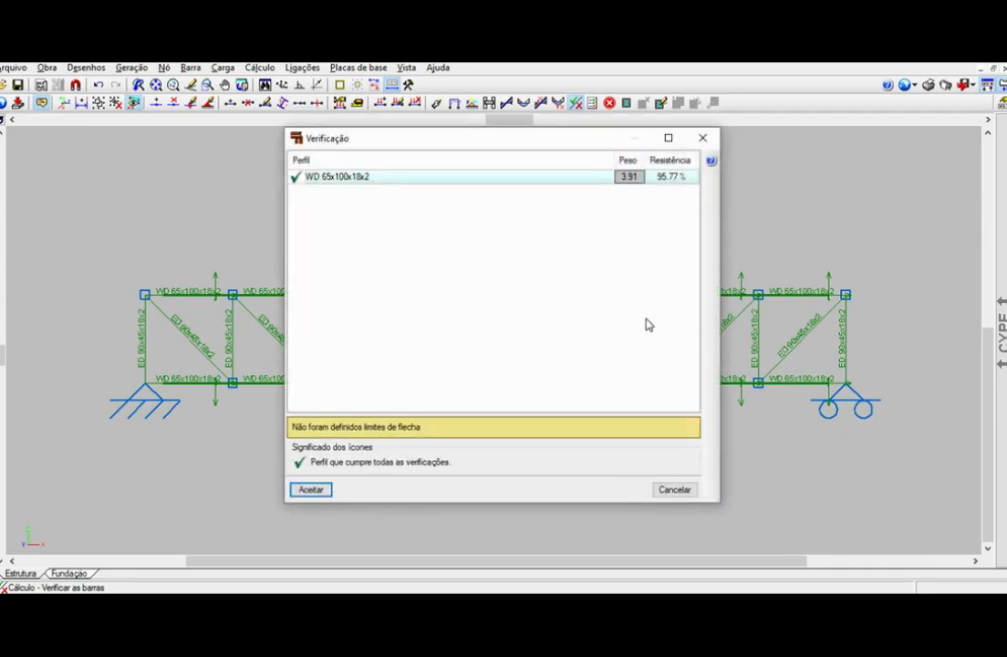
{"action": "key", "text": "alt+Tab"}
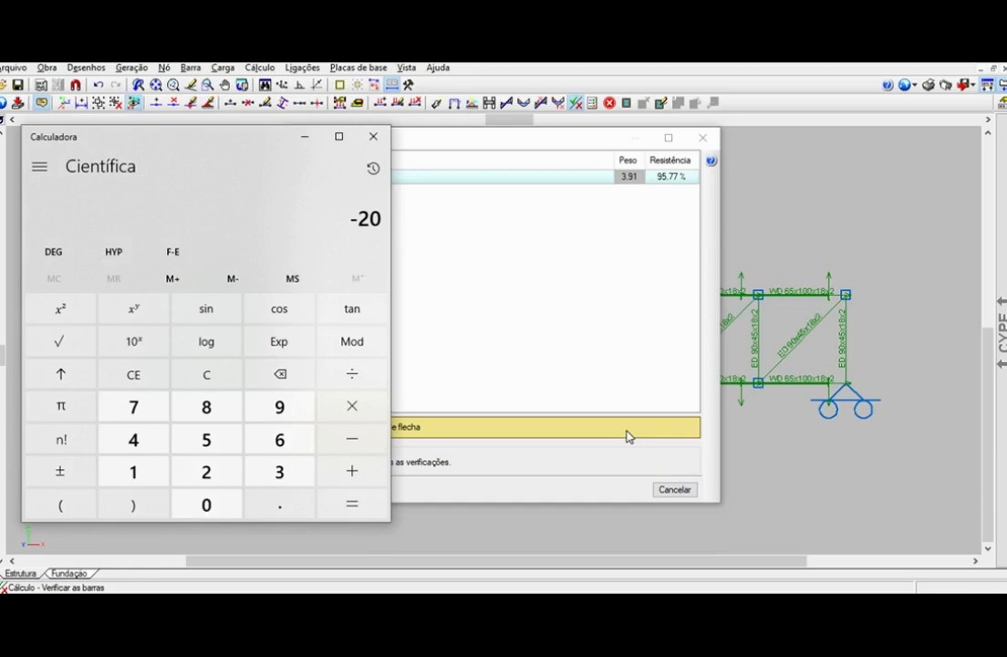
{"action": "type", "text": "3.91 × "}
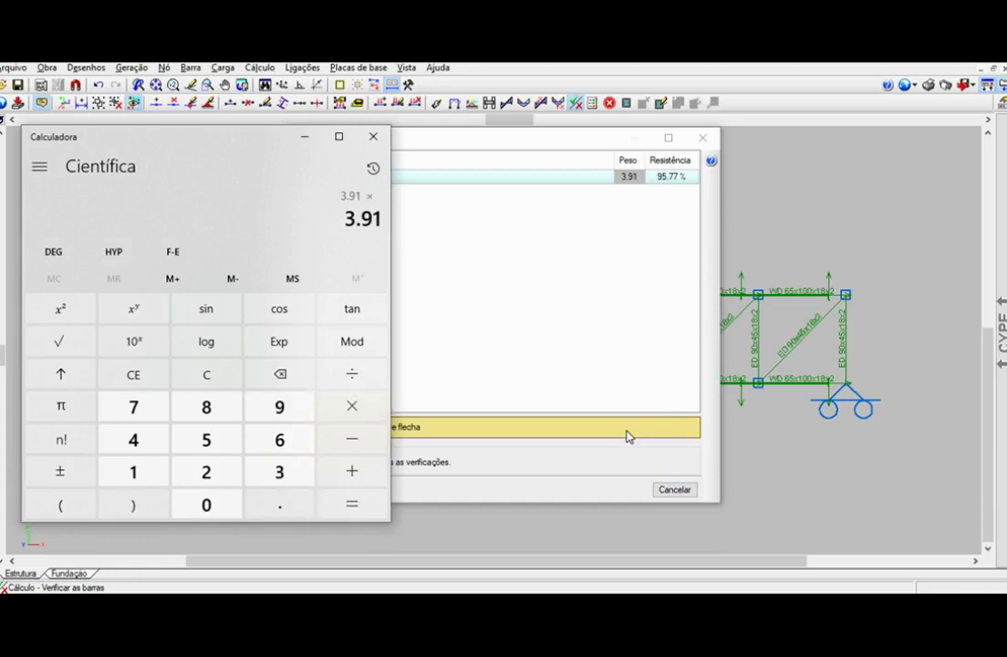
{"action": "type", "text": "12"}
{"action": "key", "text": "alt+Tab"}
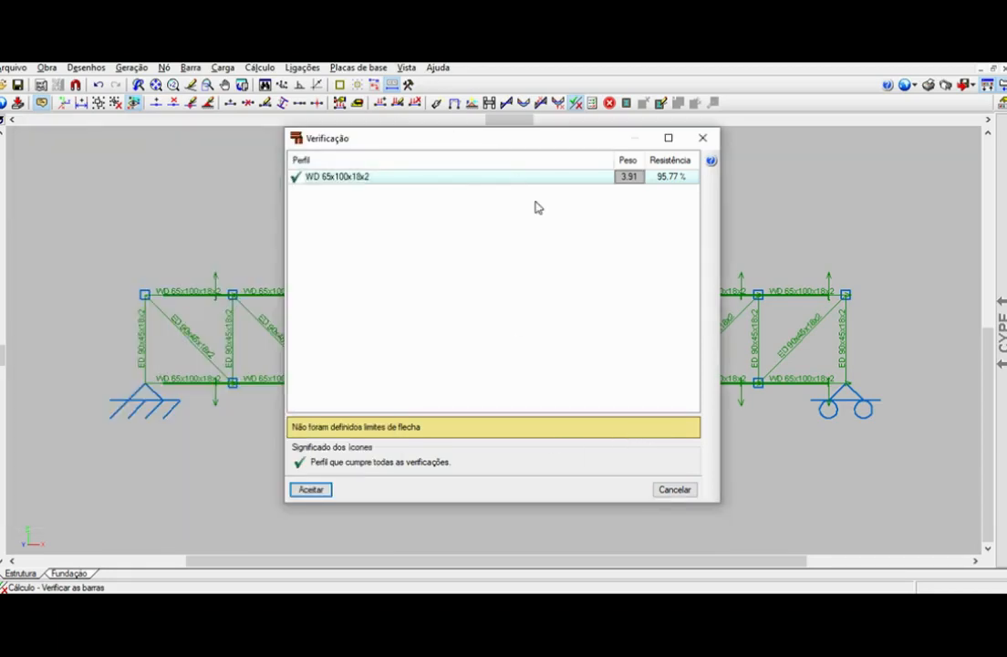
{"action": "left_click", "coordinate": [311, 489]}
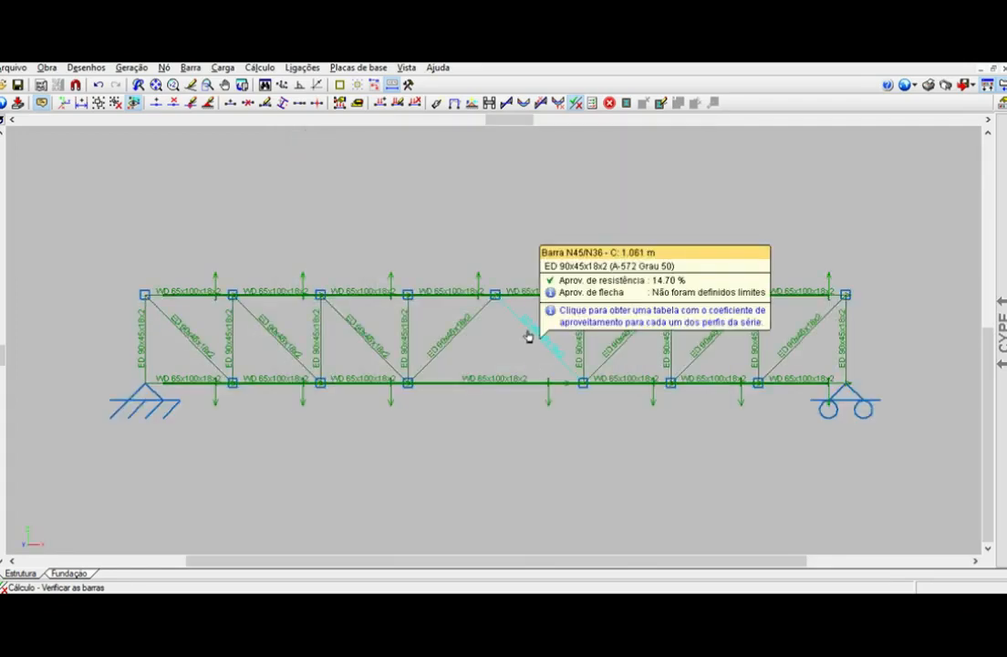
Open the verification of a diagonal near midspan, add its 3.13 profile weight times 15 to the chord weight, and divide the sum by 6.
{"action": "left_click", "coordinate": [527, 329]}
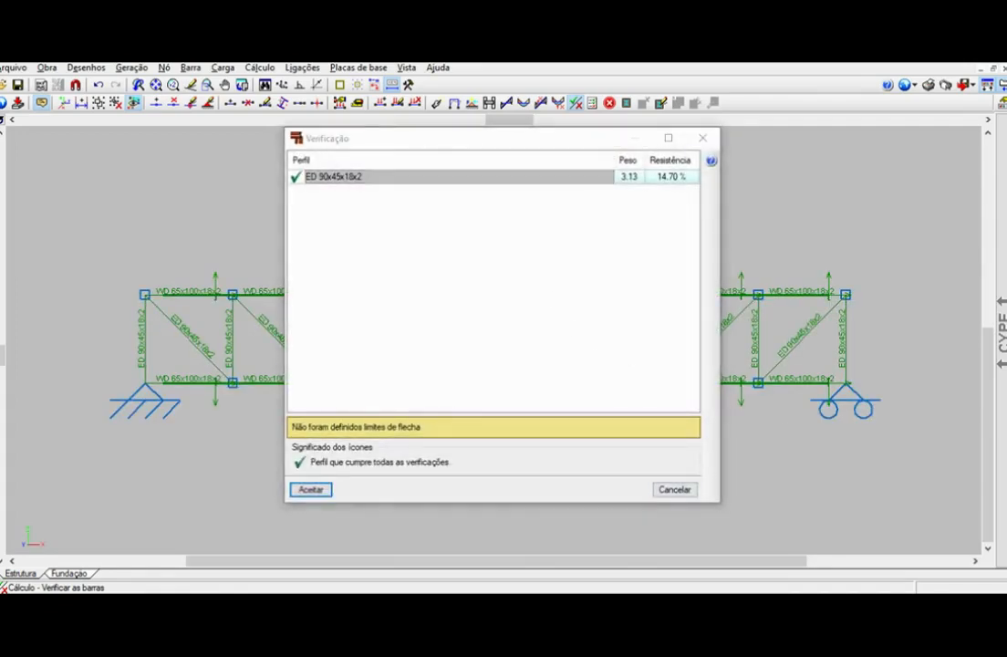
{"action": "key", "text": "alt+Tab"}
{"action": "key", "text": "plus"}
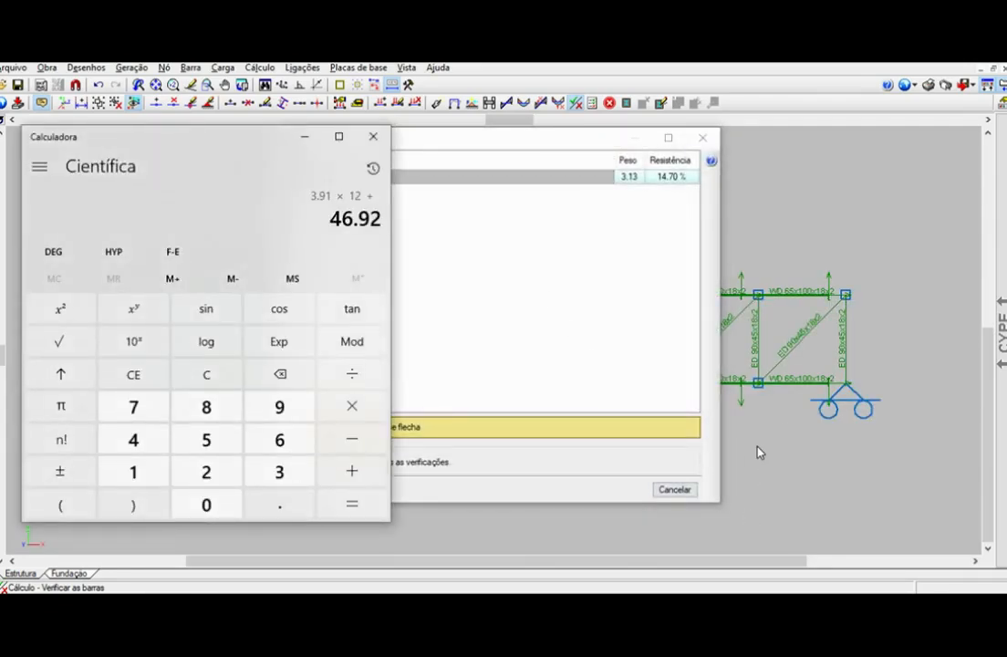
{"action": "type", "text": "3.13"}
{"action": "key", "text": "asterisk"}
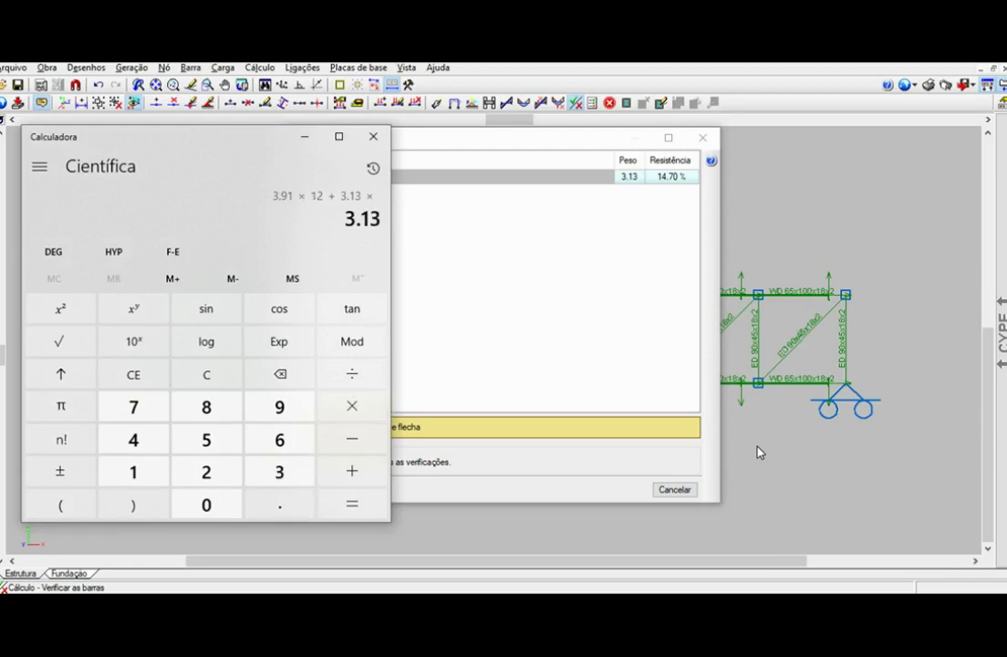
{"action": "type", "text": "15"}
{"action": "key", "text": "Return"}
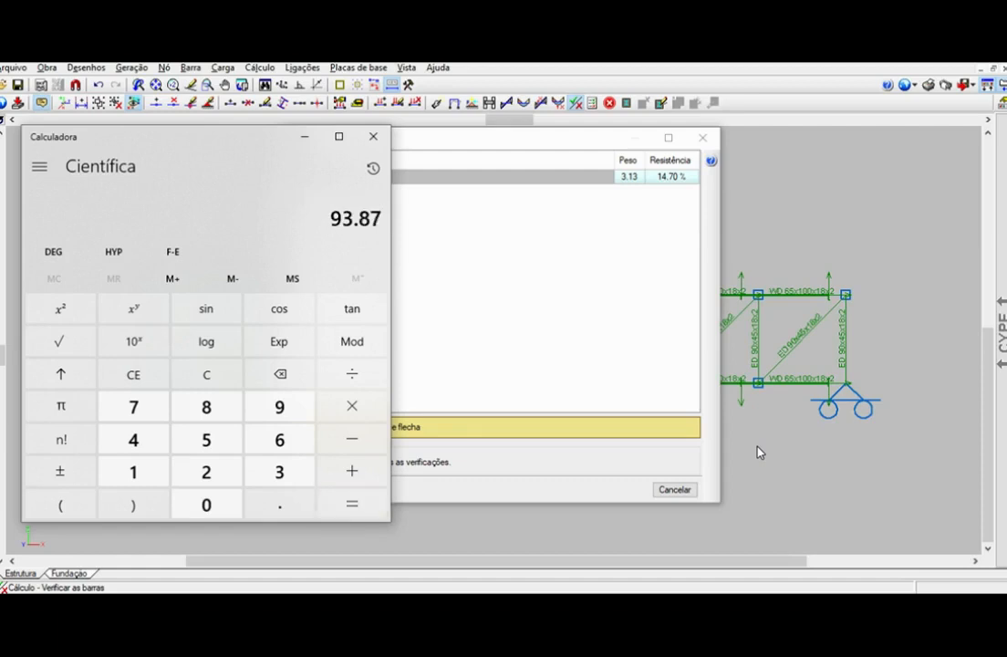
{"action": "type", "text": "/6"}
{"action": "key", "text": "Return"}
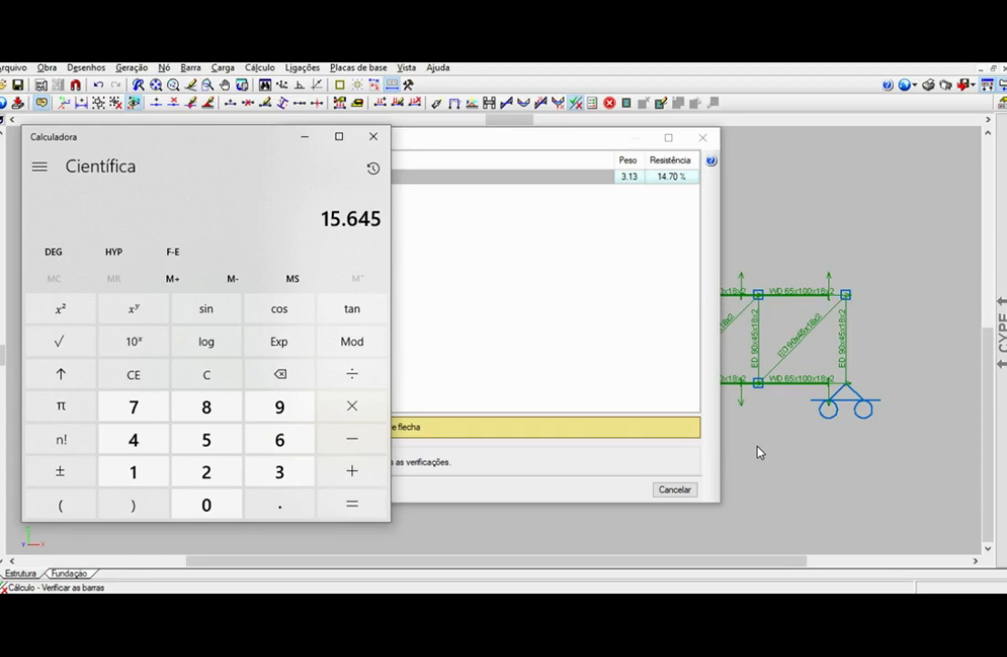
Close the diagonal's verification and check the profile of the W 310 x 21,0 beam for a weight comparison with the lower truss.
{"action": "left_click", "coordinate": [420, 228]}
{"action": "left_click", "coordinate": [700, 138]}
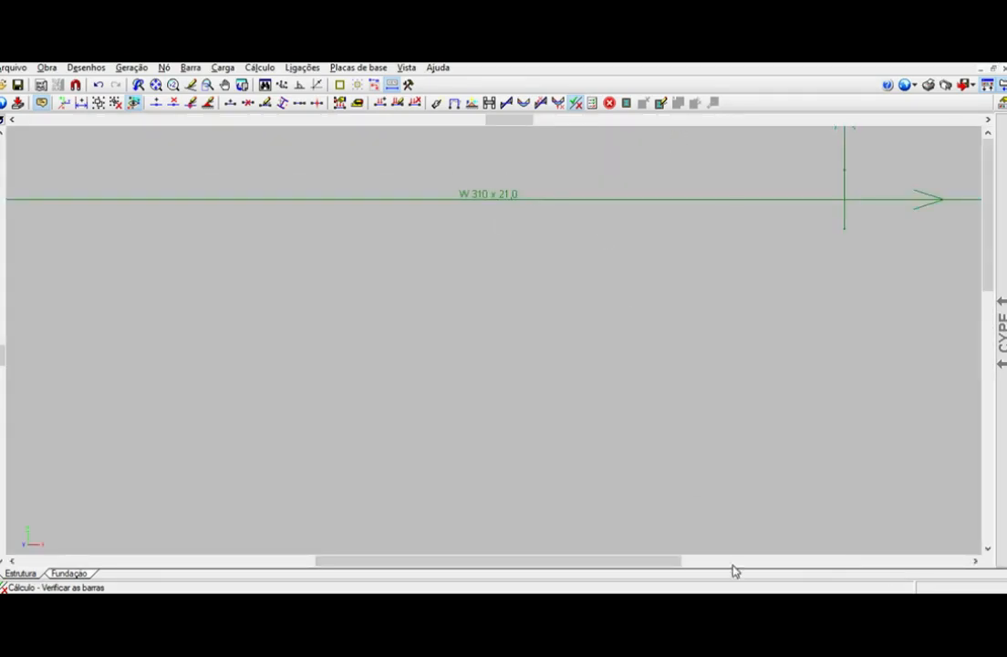
{"action": "left_click", "coordinate": [737, 606]}
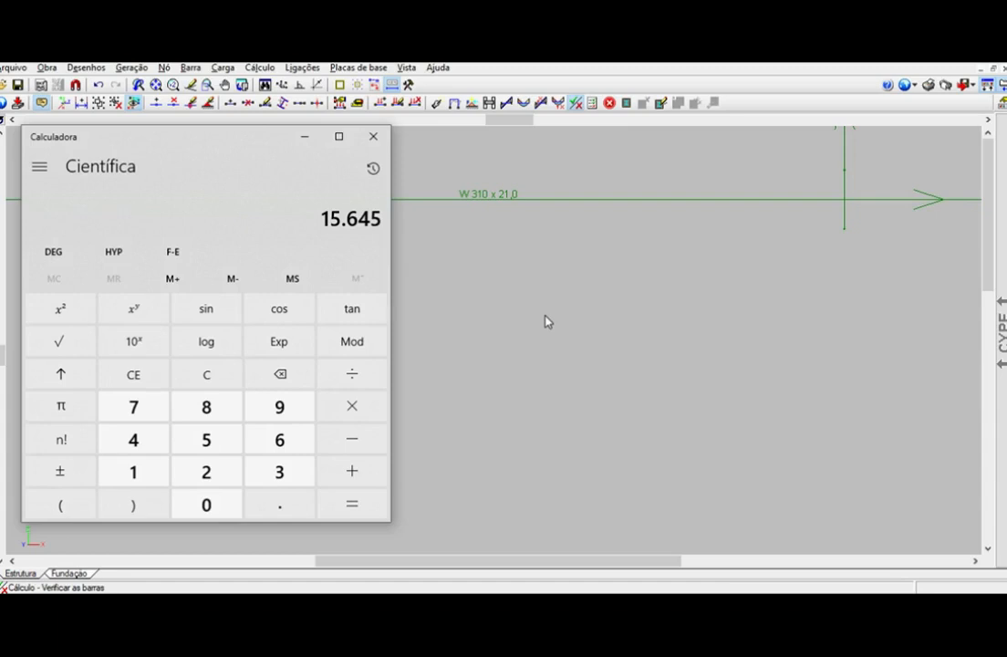
{"action": "middle_click", "coordinate": [454, 210]}
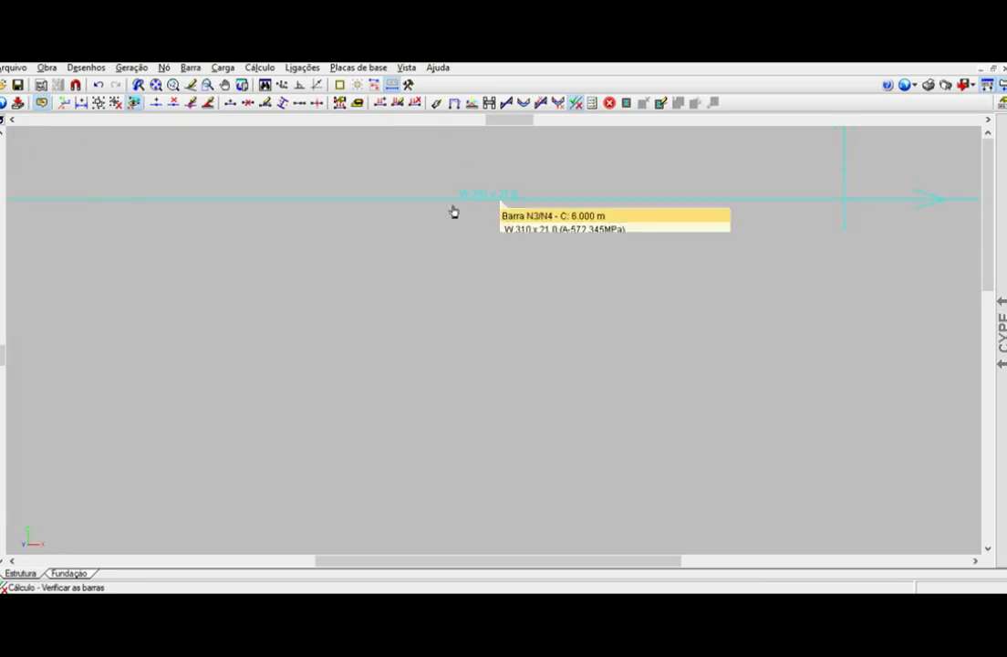
{"action": "scroll", "coordinate": [459, 189], "scroll_direction": "down", "scroll_amount": 5}
{"action": "middle_click_drag", "start_coordinate": [478, 323], "coordinate": [489, 190]}
{"action": "middle_click_drag", "start_coordinate": [472, 401], "coordinate": [470, 380]}
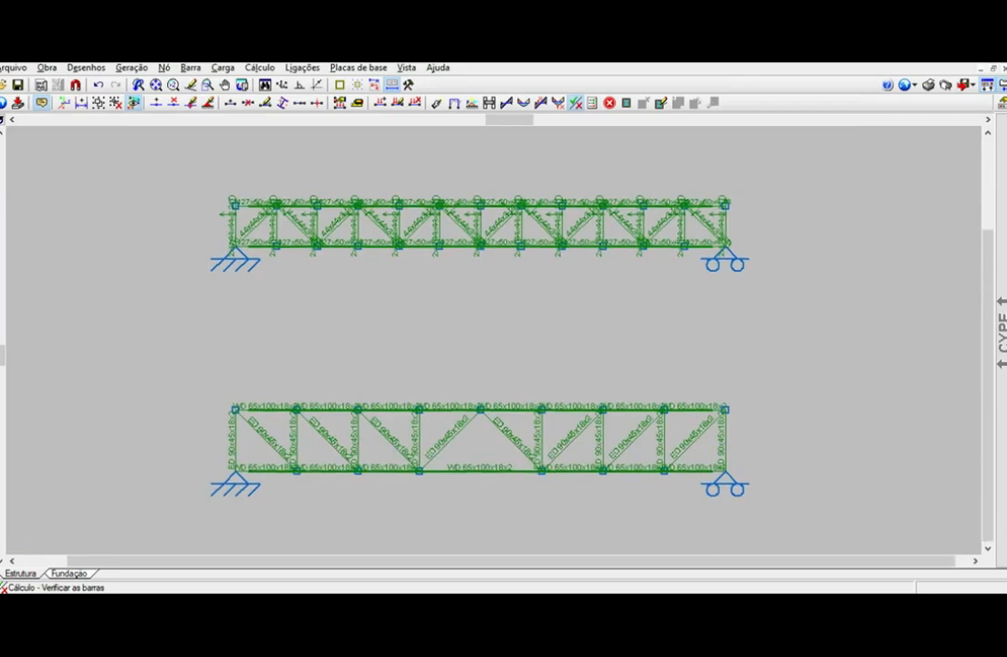
Calculate the truss's relative weight difference from the beam by dividing its weight per metre by 21 and subtracting 1.
{"action": "left_click", "coordinate": [737, 606]}
{"action": "type", "text": "/21"}
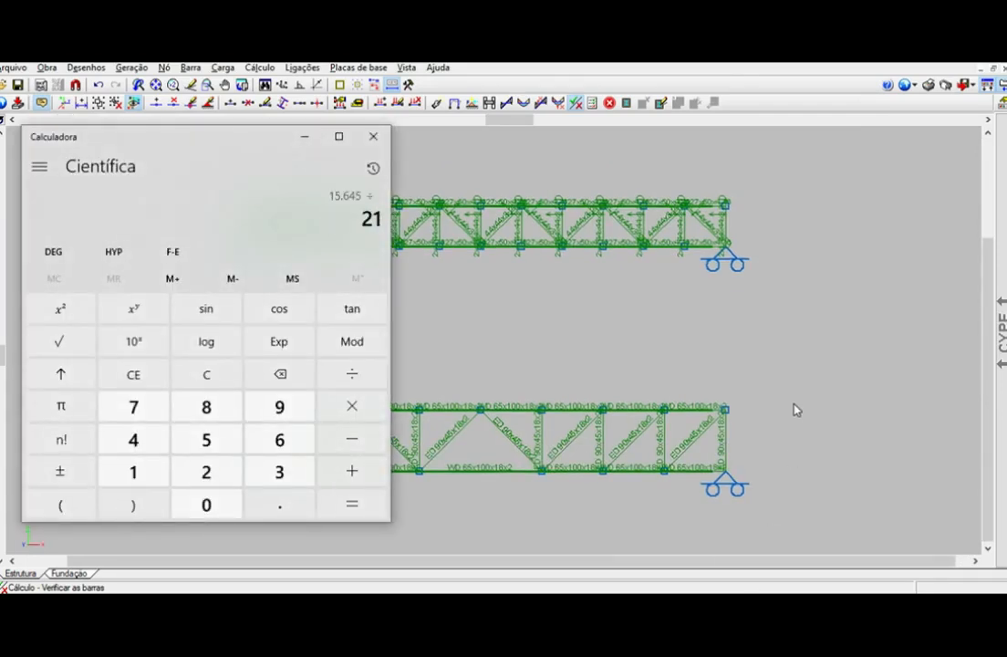
{"action": "key", "text": "Return"}
{"action": "type", "text": "-1"}
{"action": "key", "text": "Return"}
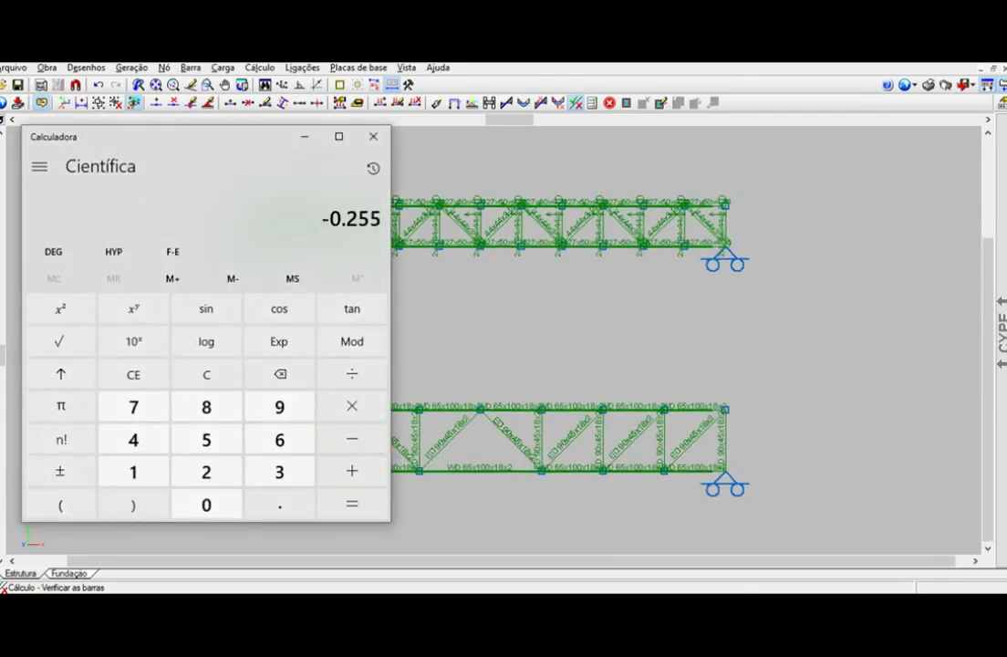
{"action": "left_click", "coordinate": [372, 136]}
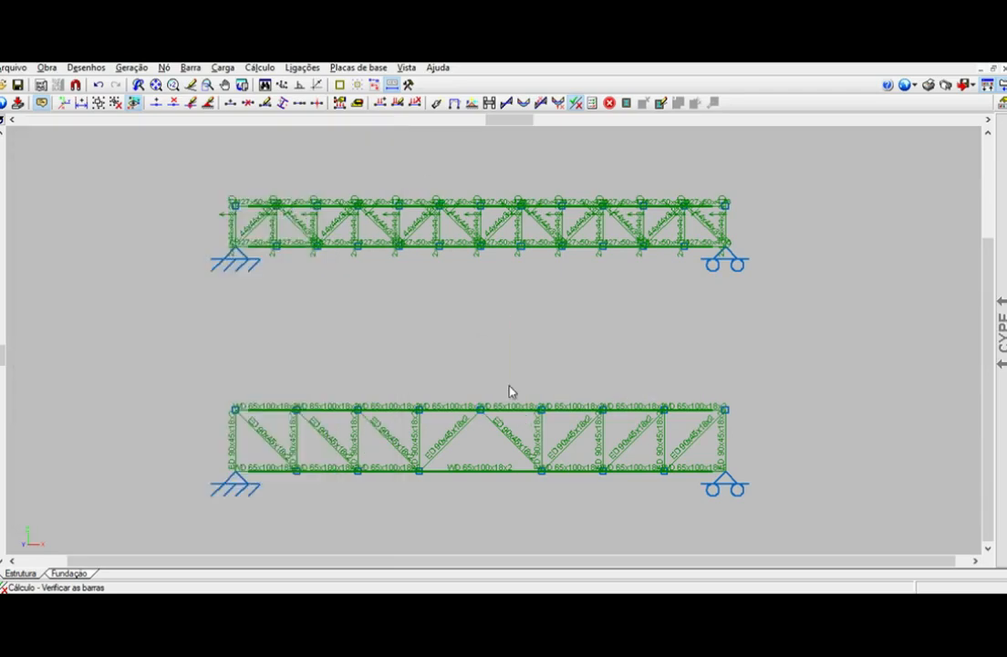
Examine both trusses and compare their chord profiles and the resistance utilisation of their bars.
{"action": "scroll", "coordinate": [442, 477], "scroll_direction": "up", "scroll_amount": 1}
{"action": "scroll", "coordinate": [442, 478], "scroll_direction": "up", "scroll_amount": 1}
{"action": "middle_click_drag", "start_coordinate": [376, 353], "coordinate": [359, 454]}
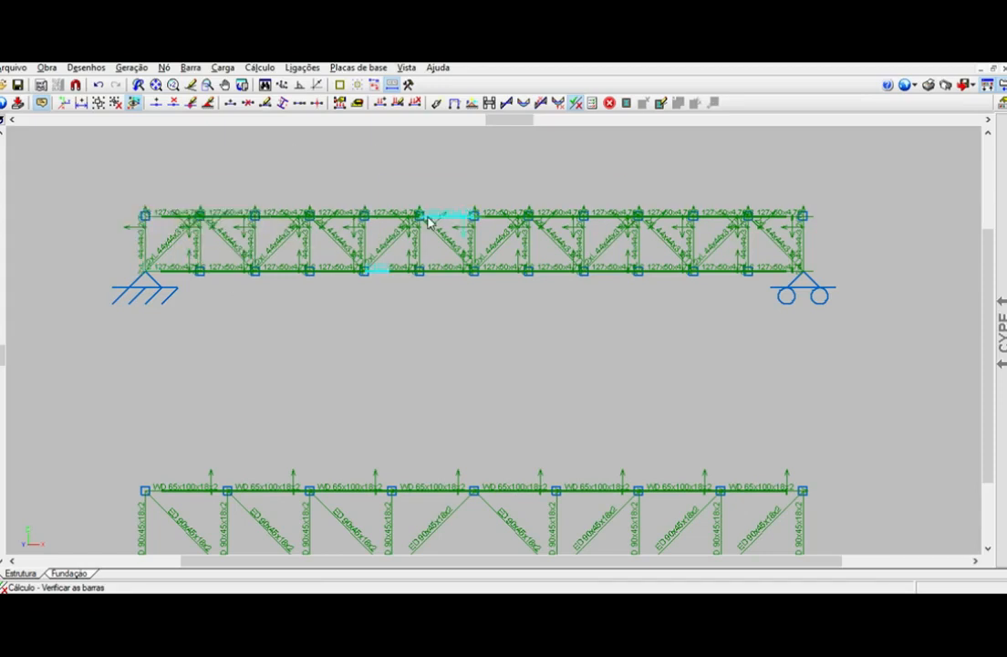
{"action": "mouse_move", "coordinate": [517, 215]}
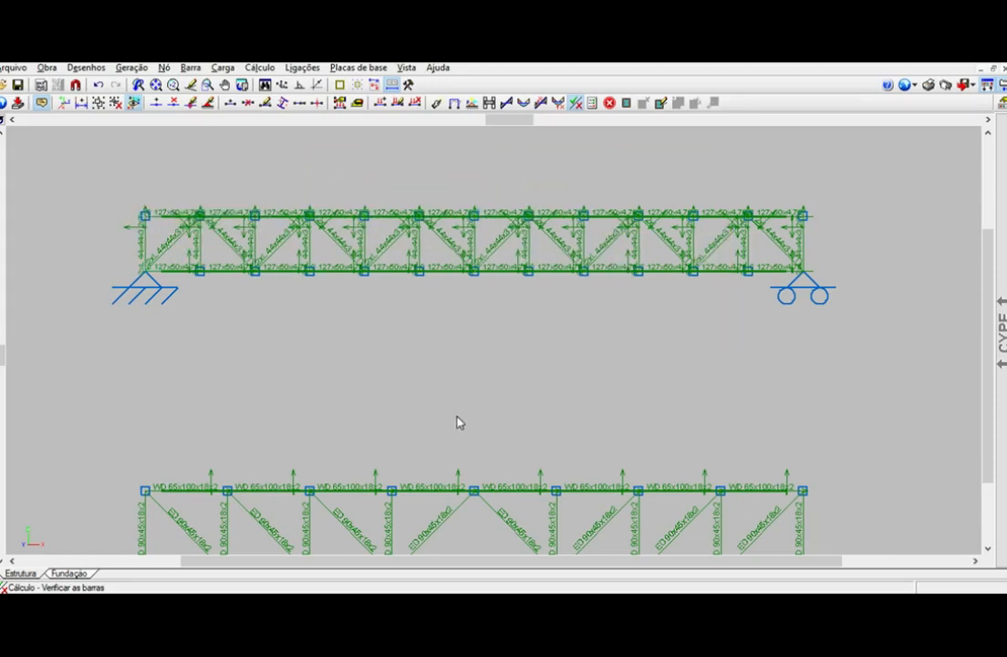
{"action": "middle_click_drag", "start_coordinate": [461, 386], "coordinate": [462, 366]}
{"action": "mouse_move", "coordinate": [524, 252]}
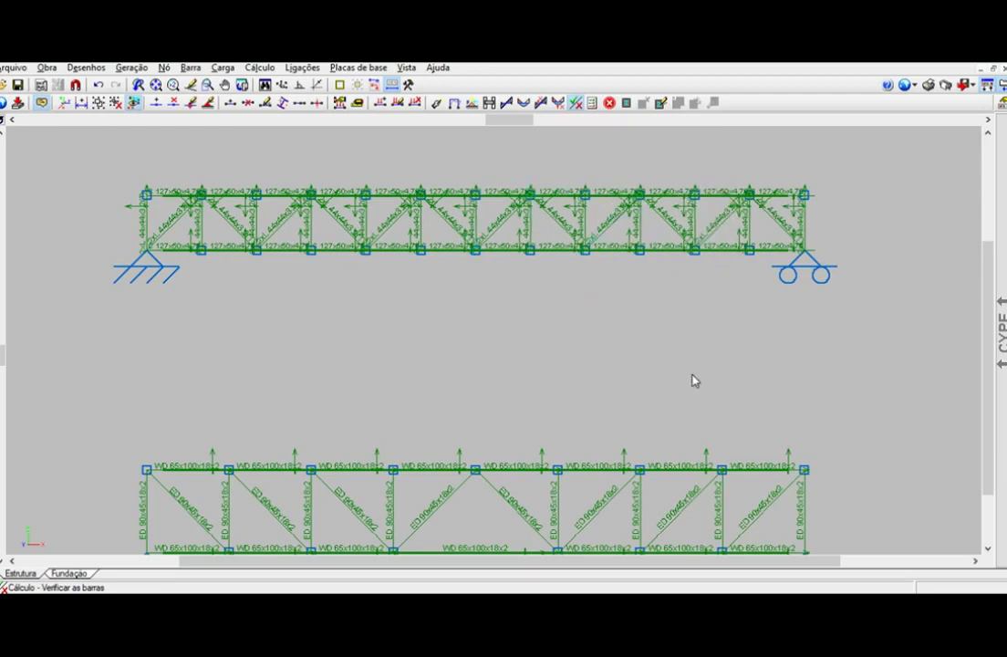
{"action": "mouse_move", "coordinate": [519, 479]}
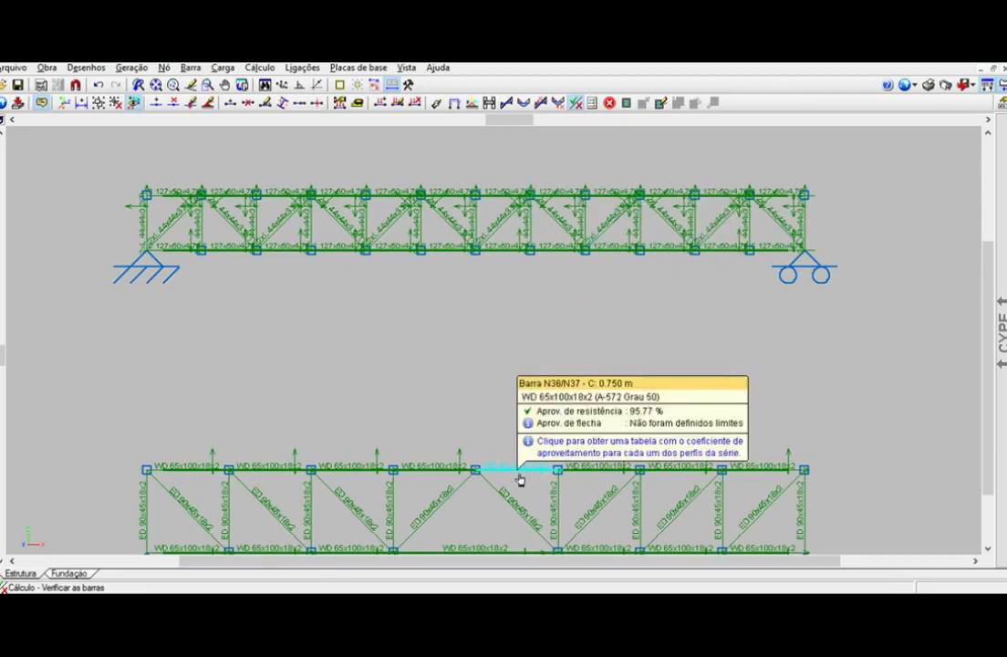
{"action": "middle_click_drag", "start_coordinate": [377, 401], "coordinate": [382, 303]}
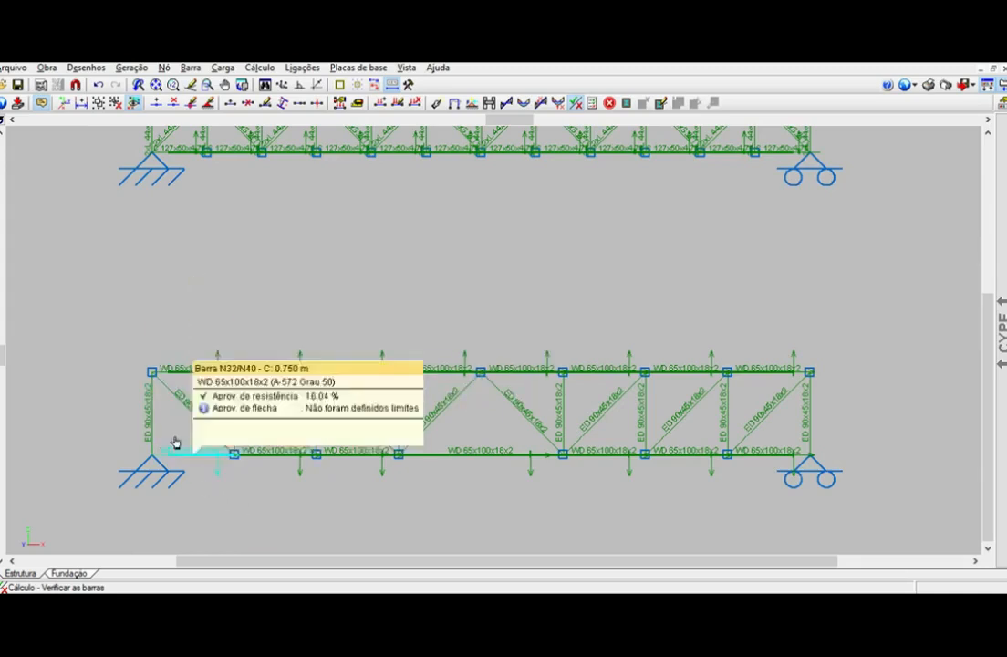
{"action": "middle_click_drag", "start_coordinate": [416, 285], "coordinate": [409, 315]}
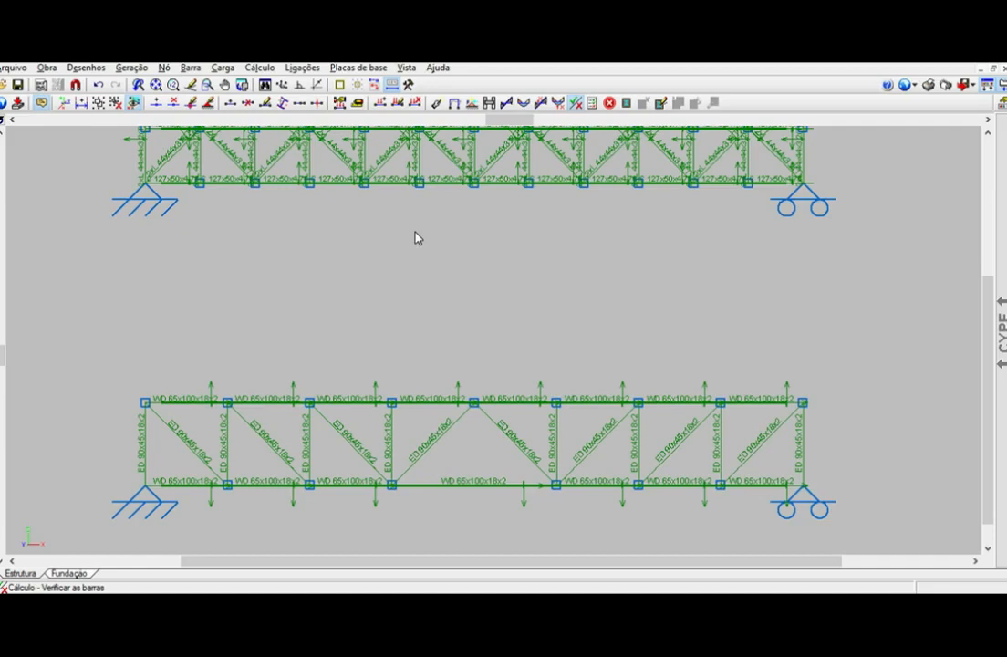
{"action": "middle_click_drag", "start_coordinate": [392, 224], "coordinate": [398, 238]}
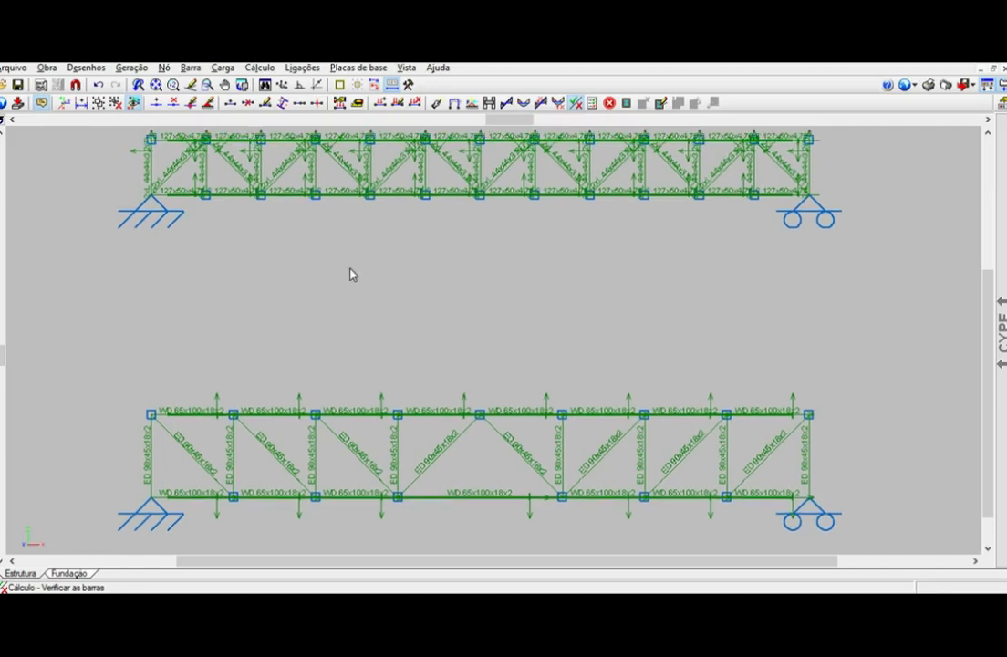